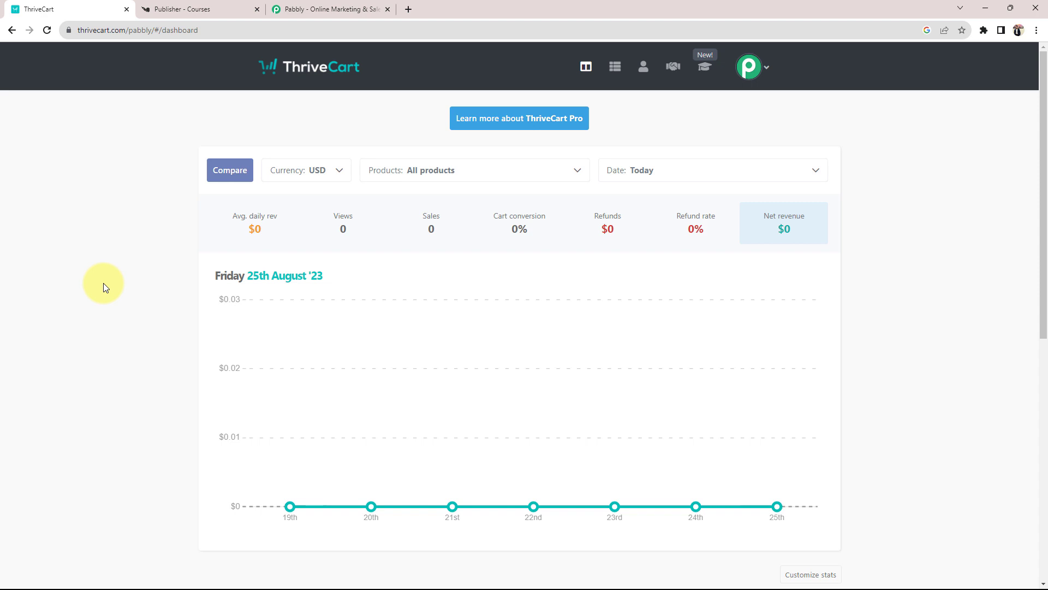
Step: Sign in from the Pabbly website and open Pabbly Connect from the list of all apps
{"action": "left_click", "coordinate": [302, 9]}
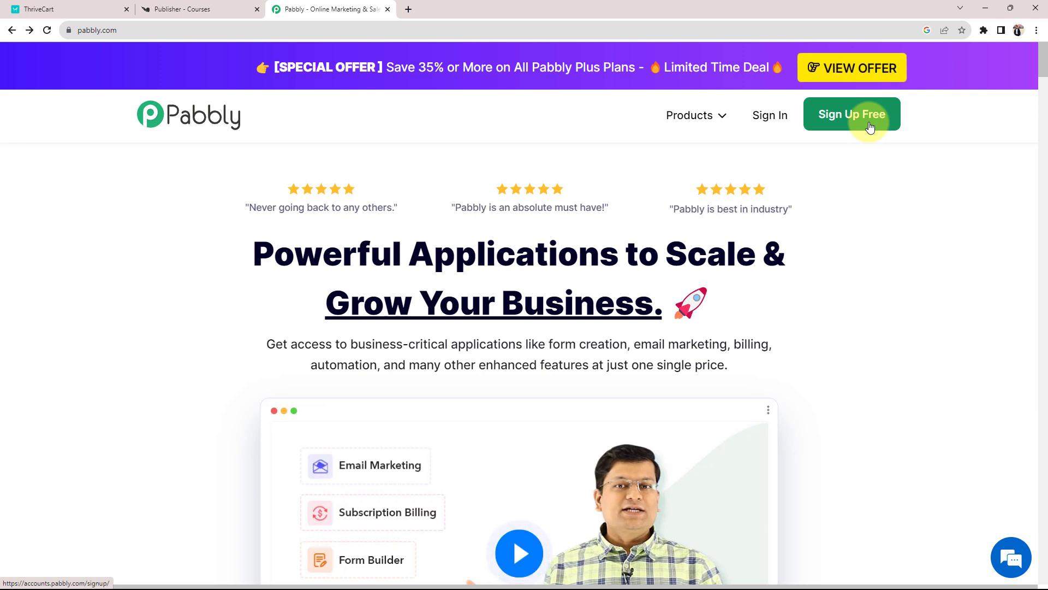
{"action": "left_click", "coordinate": [779, 122]}
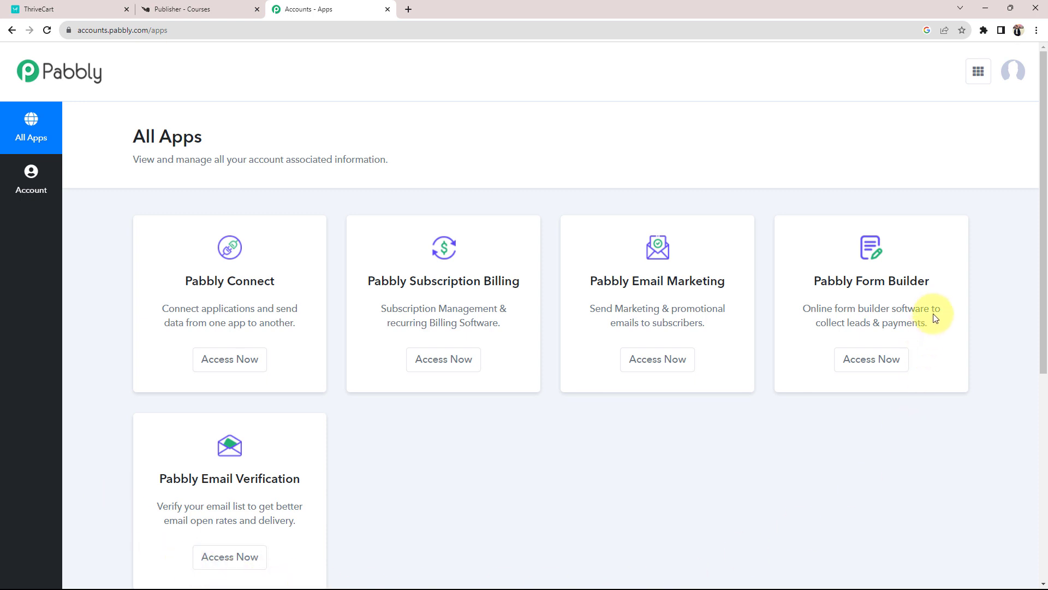
{"action": "left_click_drag", "start_coordinate": [187, 281], "coordinate": [274, 282]}
{"action": "left_click", "coordinate": [231, 360]}
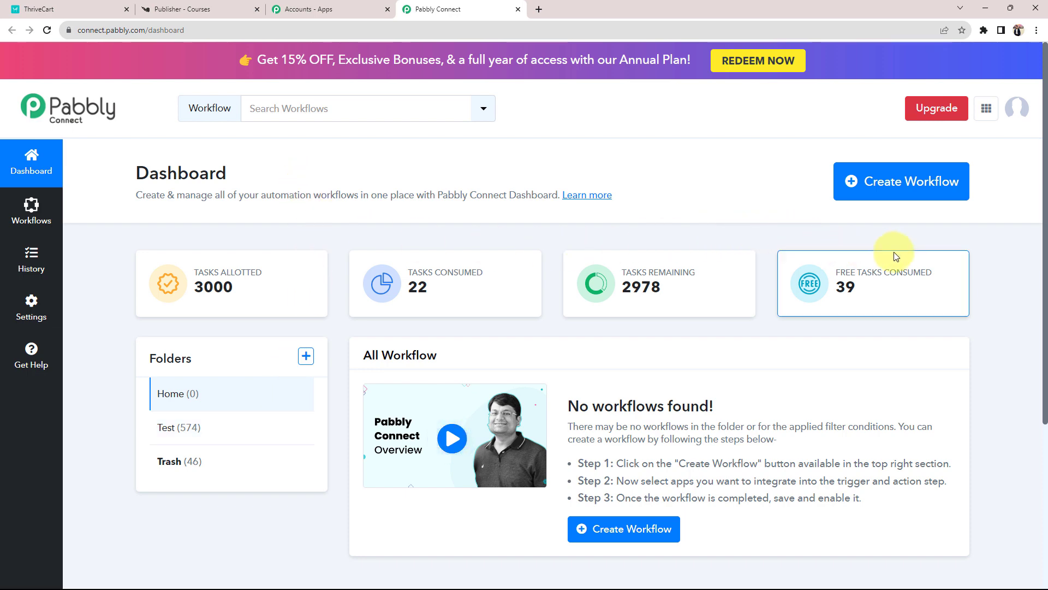
Step: Start a new workflow and name it "Add User in Knorish Course for ThriveCart Payment"
{"action": "left_click", "coordinate": [888, 196]}
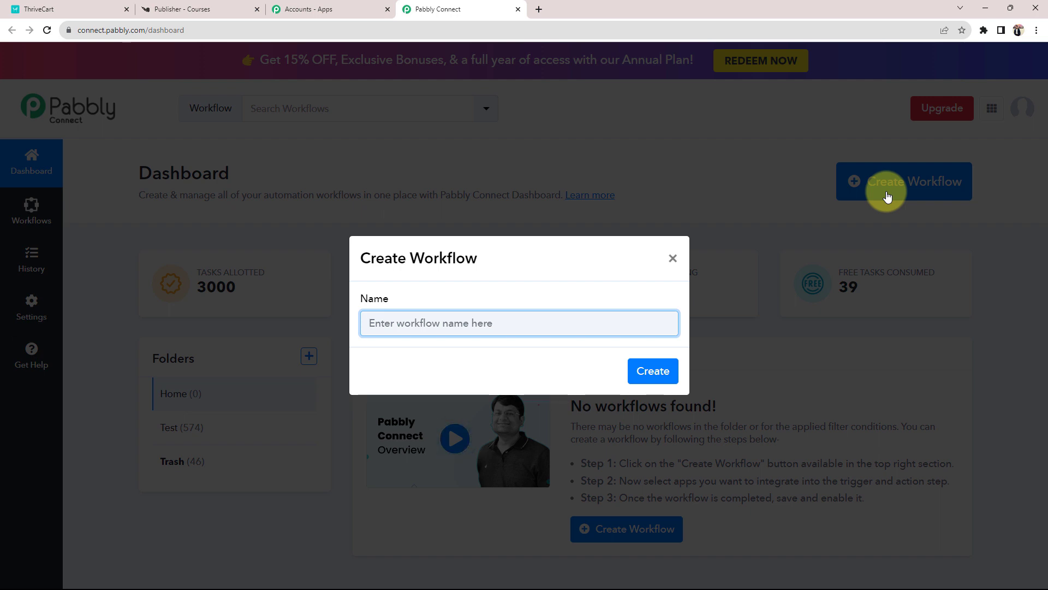
{"action": "type", "text": "Add User in Knorish Course for ThriveCart Payment"}
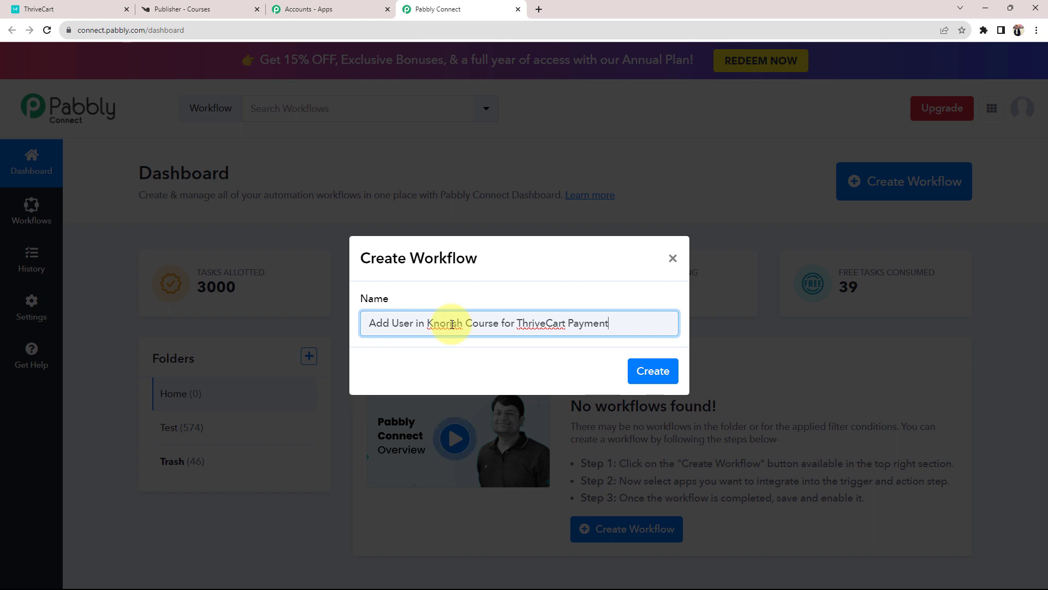
Step: Switch to ThriveCart and Knorish to examine the Advanced PHP product and the Advanced PHP Course
{"action": "left_click", "coordinate": [76, 9]}
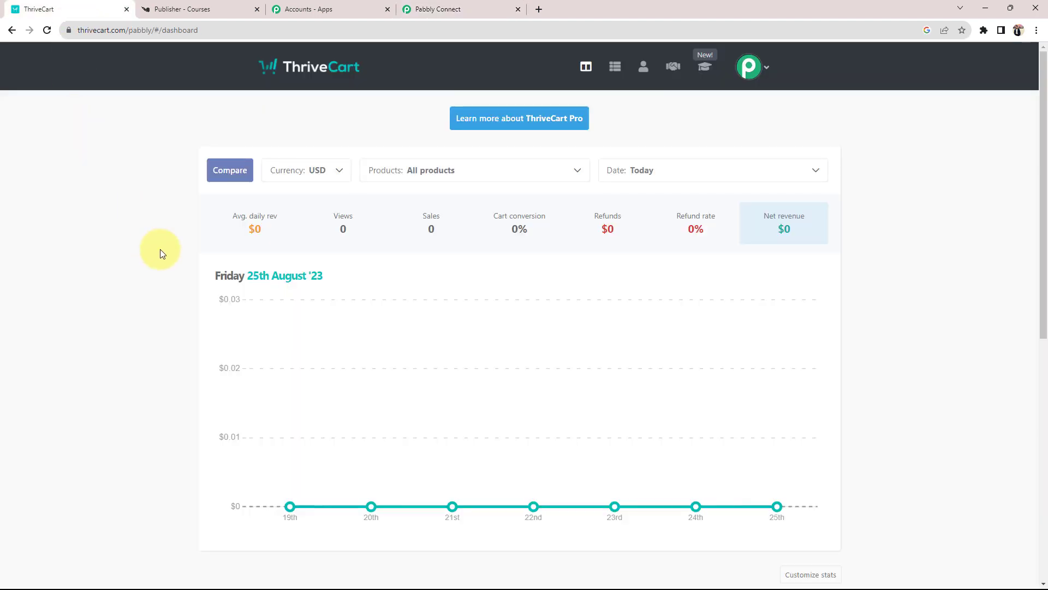
{"action": "left_click", "coordinate": [610, 74]}
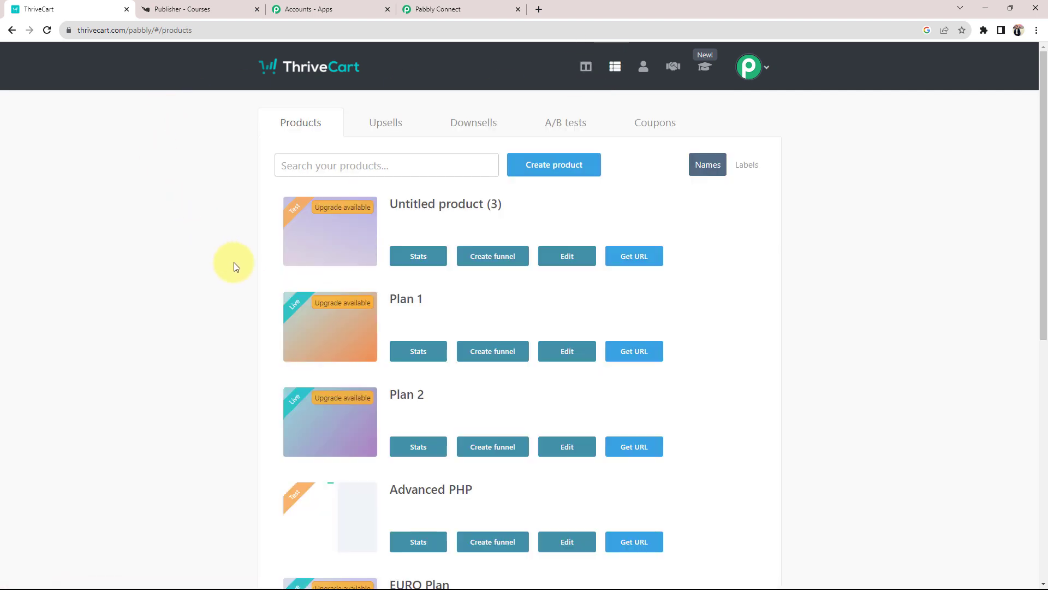
{"action": "scroll", "coordinate": [234, 266], "scroll_direction": "down", "scroll_amount": 2}
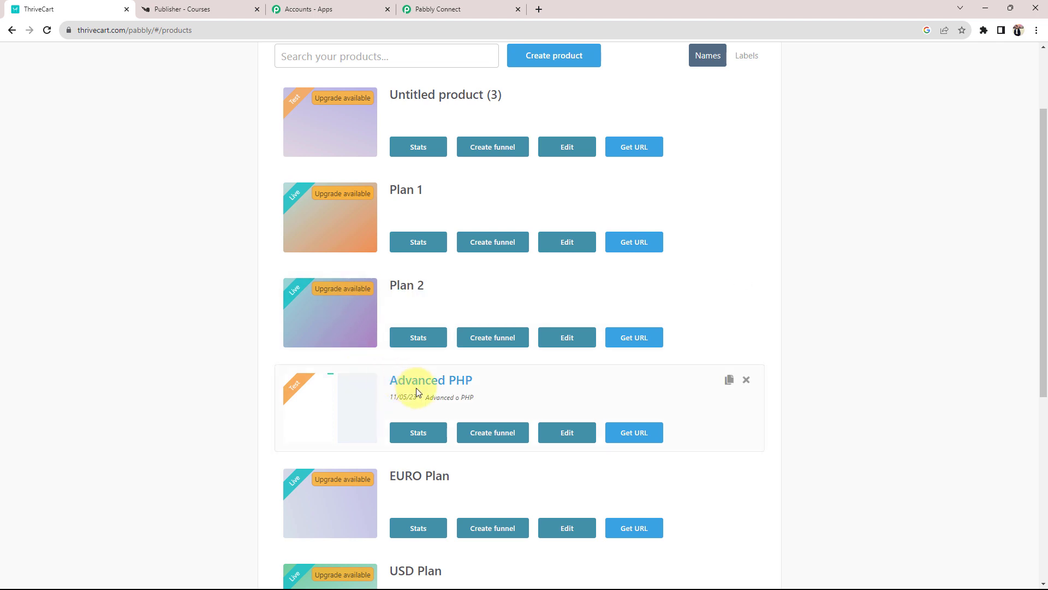
{"action": "left_click", "coordinate": [177, 7]}
{"action": "scroll", "coordinate": [392, 465], "scroll_direction": "down", "scroll_amount": 2}
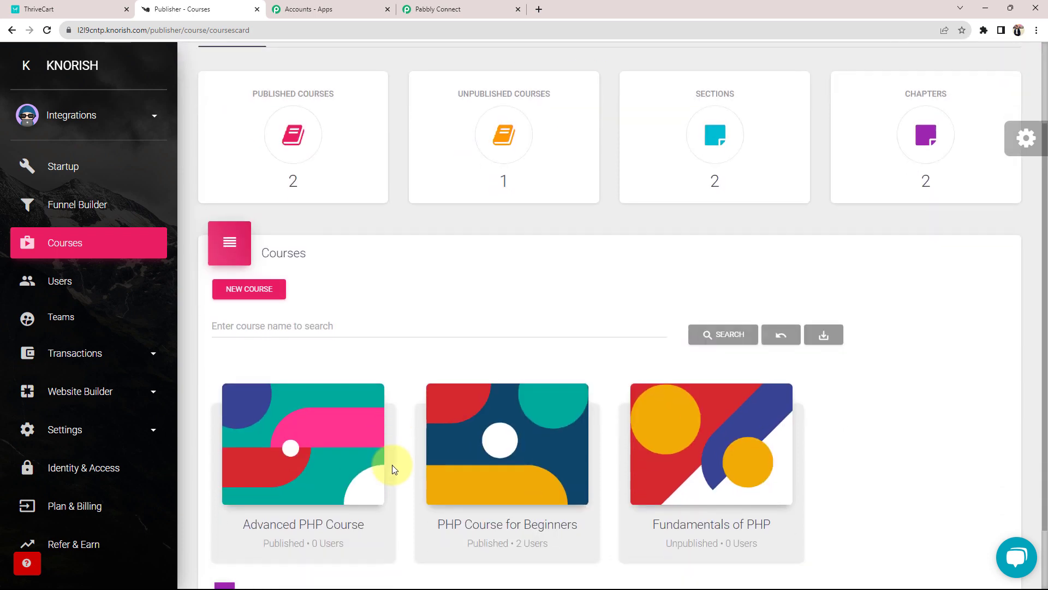
{"action": "mouse_move", "coordinate": [264, 492]}
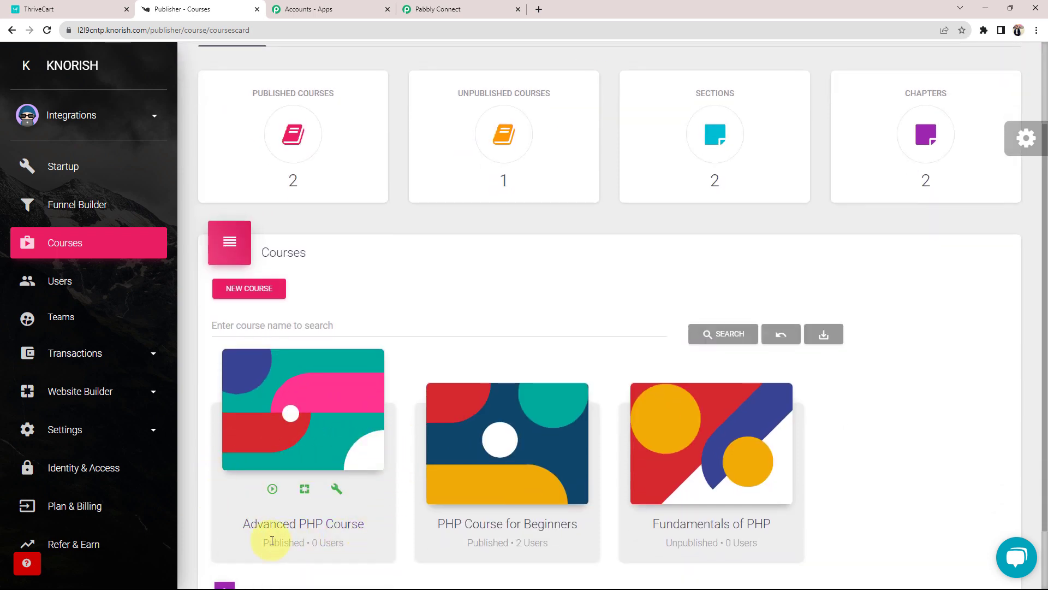
{"action": "left_click", "coordinate": [52, 9]}
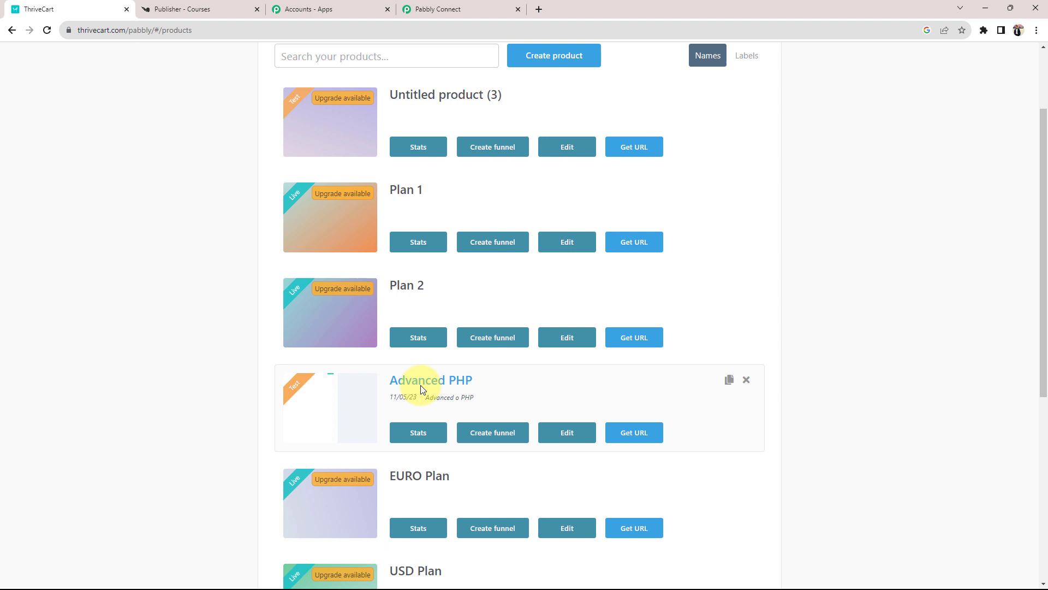
Step: Return to Pabbly Connect, create the named workflow and expand its trigger step
{"action": "left_click", "coordinate": [431, 9]}
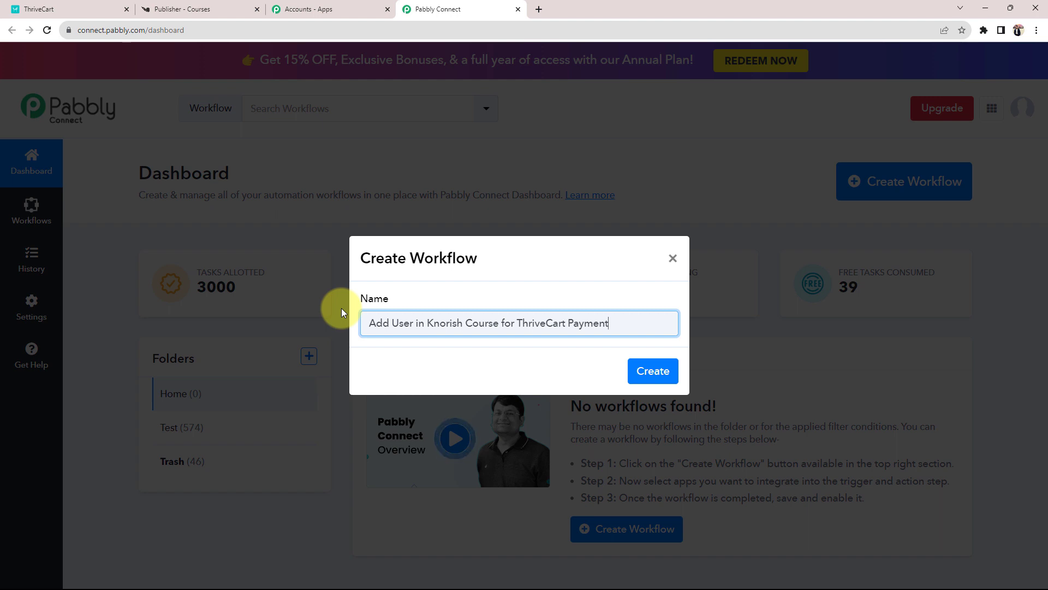
{"action": "left_click", "coordinate": [671, 382]}
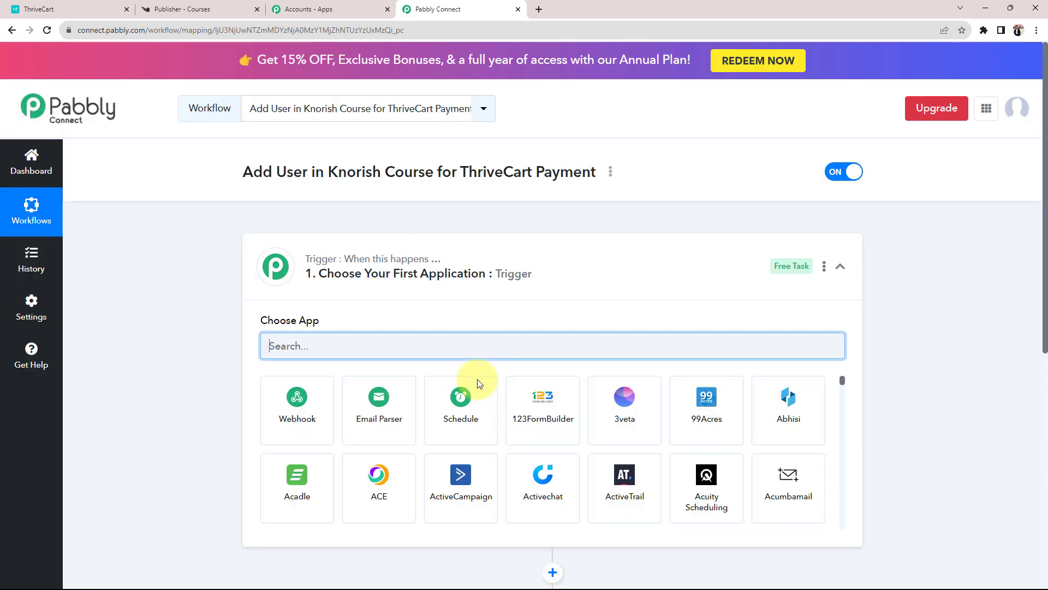
{"action": "left_click", "coordinate": [557, 282]}
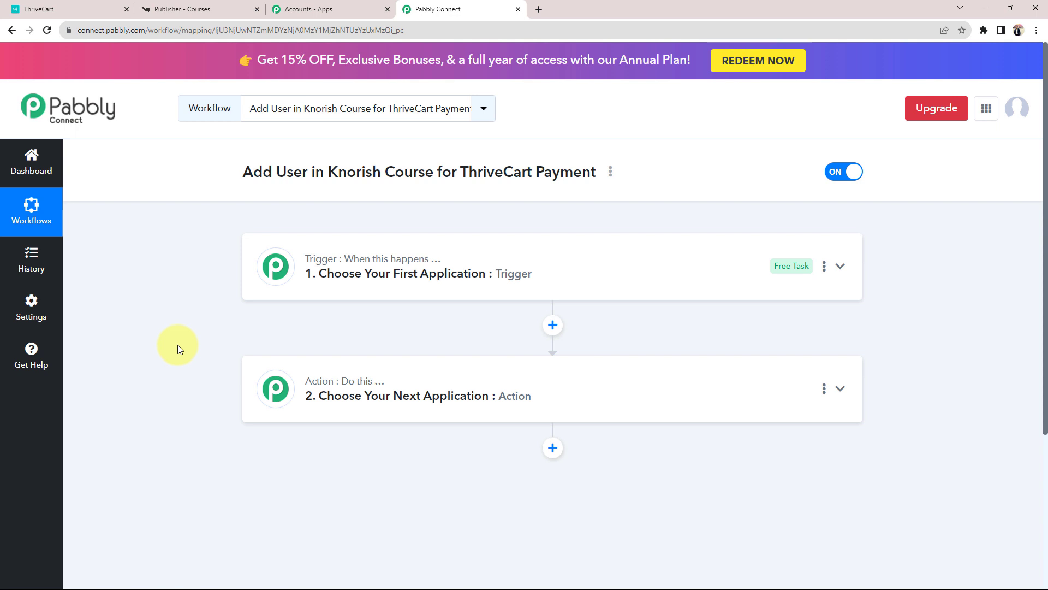
{"action": "left_click", "coordinate": [323, 267]}
Step: Compare the Advanced PHP product in ThriveCart's product list with the matching course and its user count in Knorish
{"action": "left_click", "coordinate": [76, 10]}
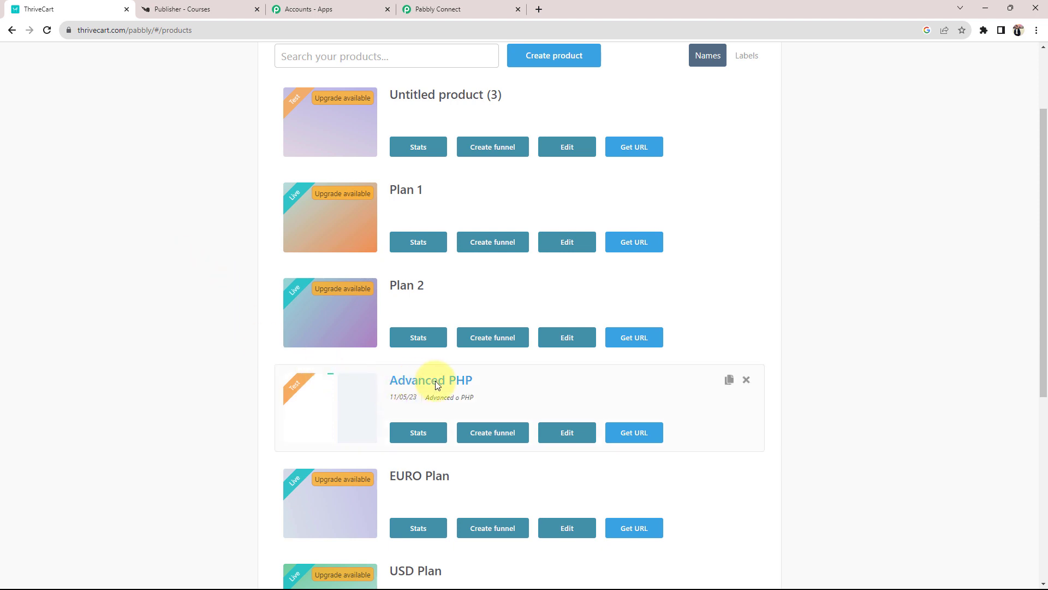
{"action": "left_click", "coordinate": [188, 10]}
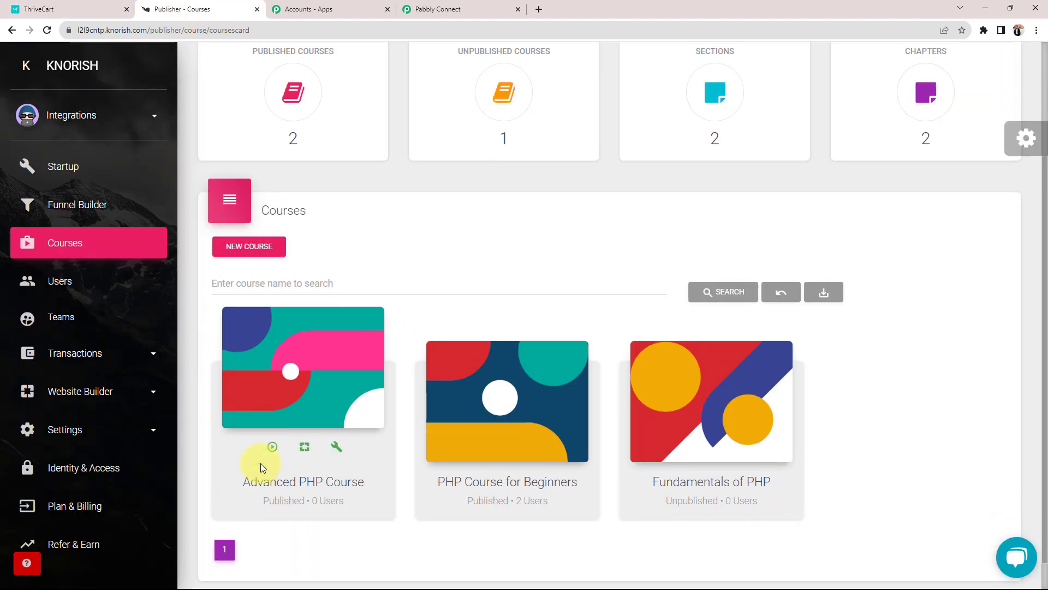
{"action": "scroll", "coordinate": [262, 466], "scroll_direction": "down", "scroll_amount": 1}
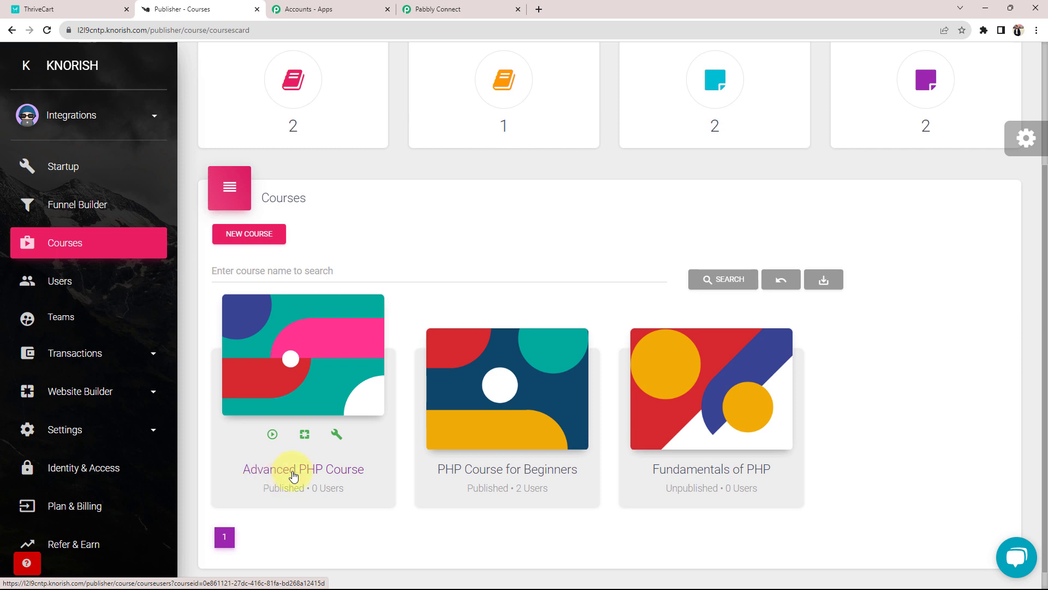
{"action": "left_click", "coordinate": [39, 9]}
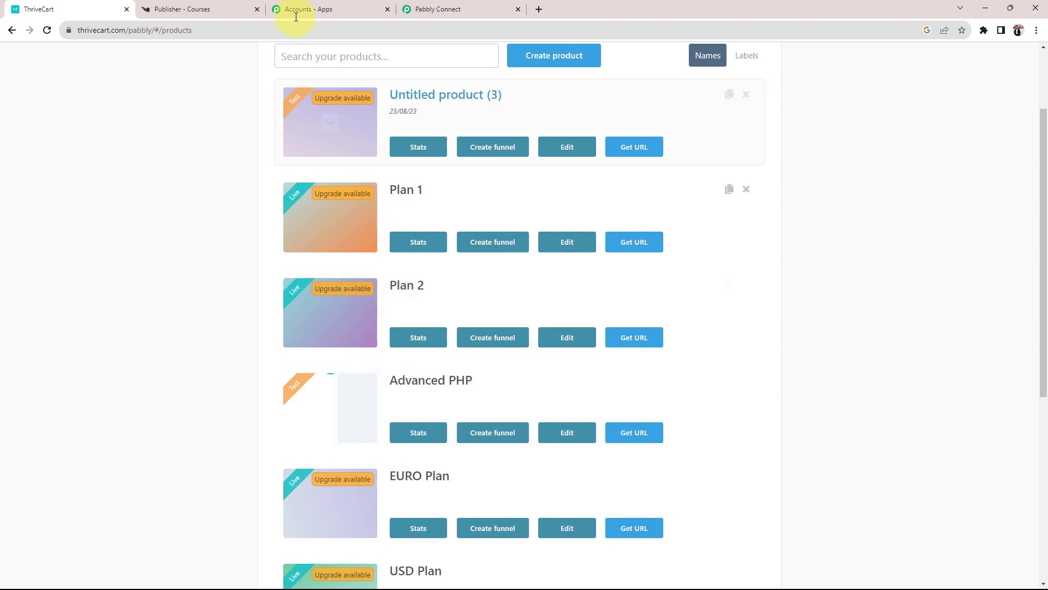
{"action": "left_click", "coordinate": [175, 9]}
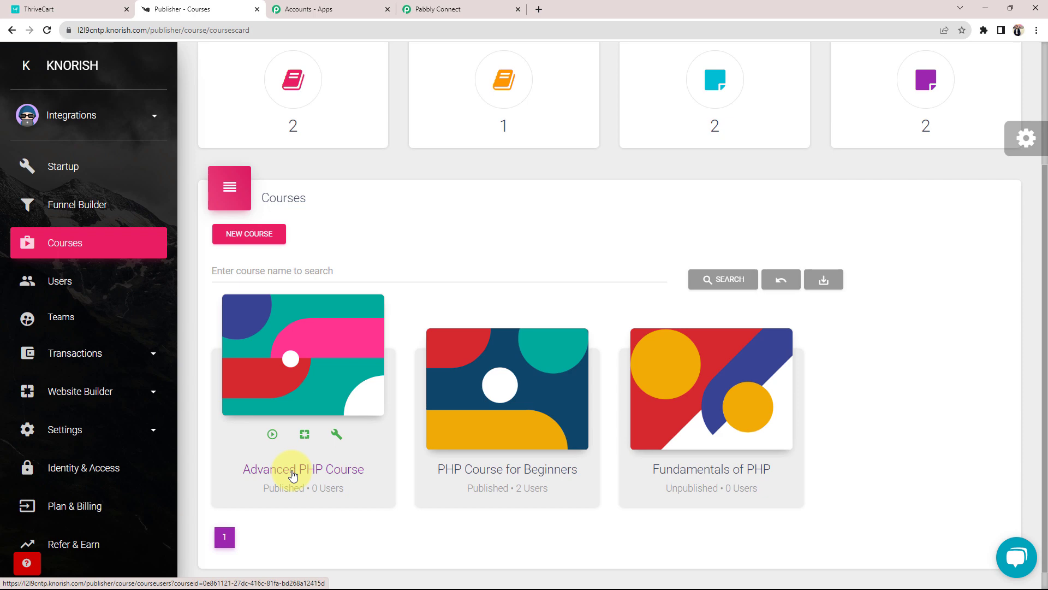
Step: Switch to Pabbly Connect and set the workflow's trigger to ThriveCart with the Product Purchase event
{"action": "left_click", "coordinate": [437, 10]}
{"action": "left_click", "coordinate": [302, 344]}
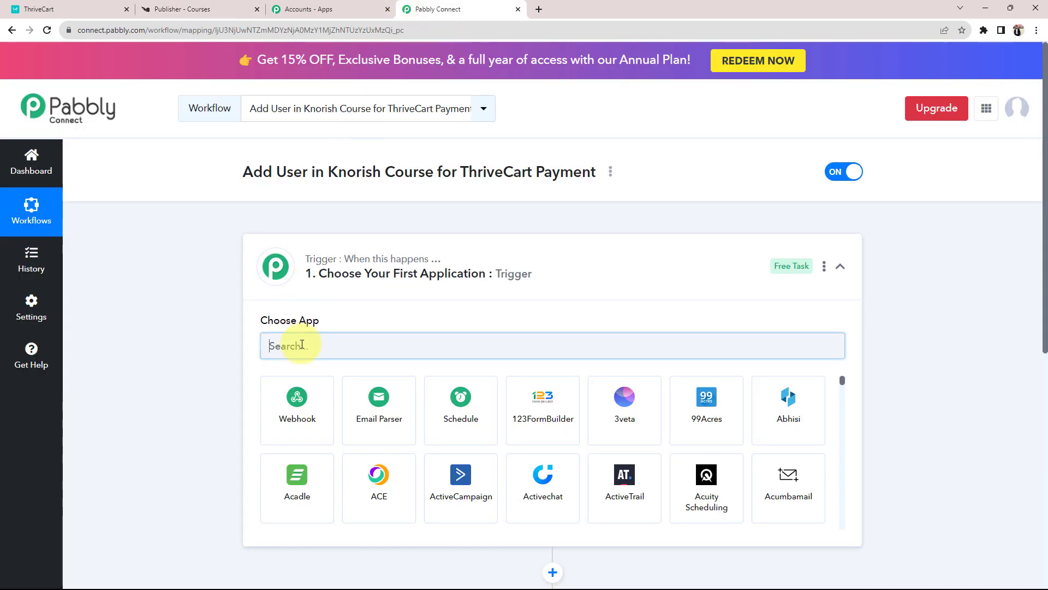
{"action": "type", "text": "thri"}
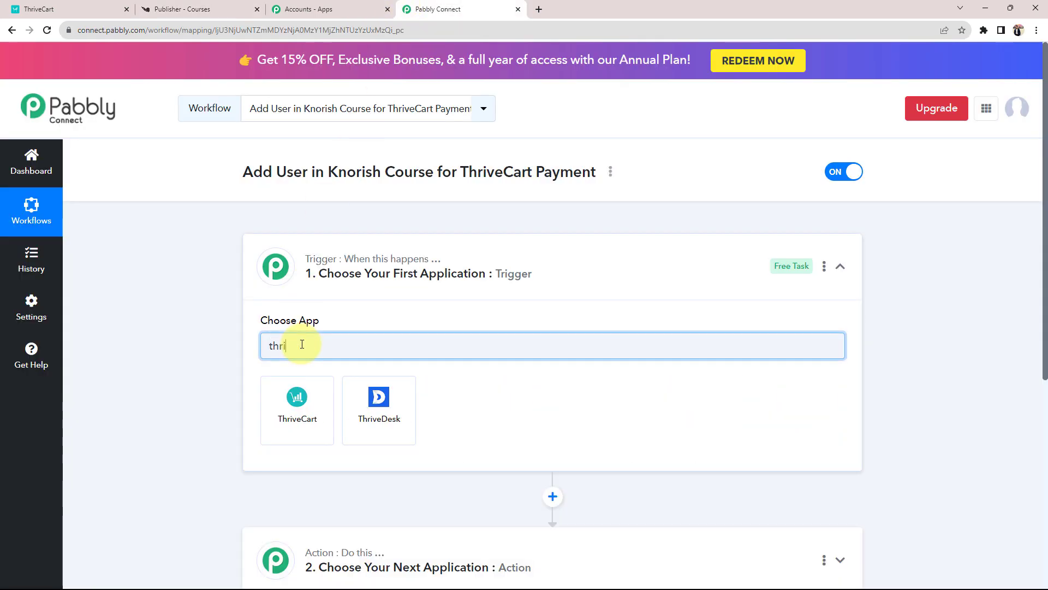
{"action": "left_click", "coordinate": [305, 395]}
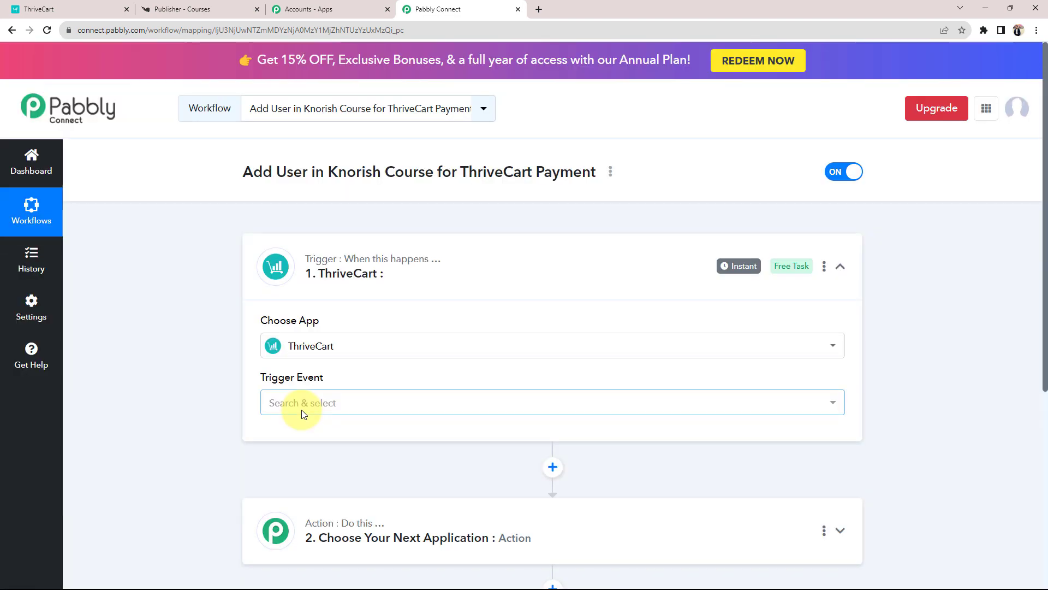
{"action": "left_click", "coordinate": [303, 414]}
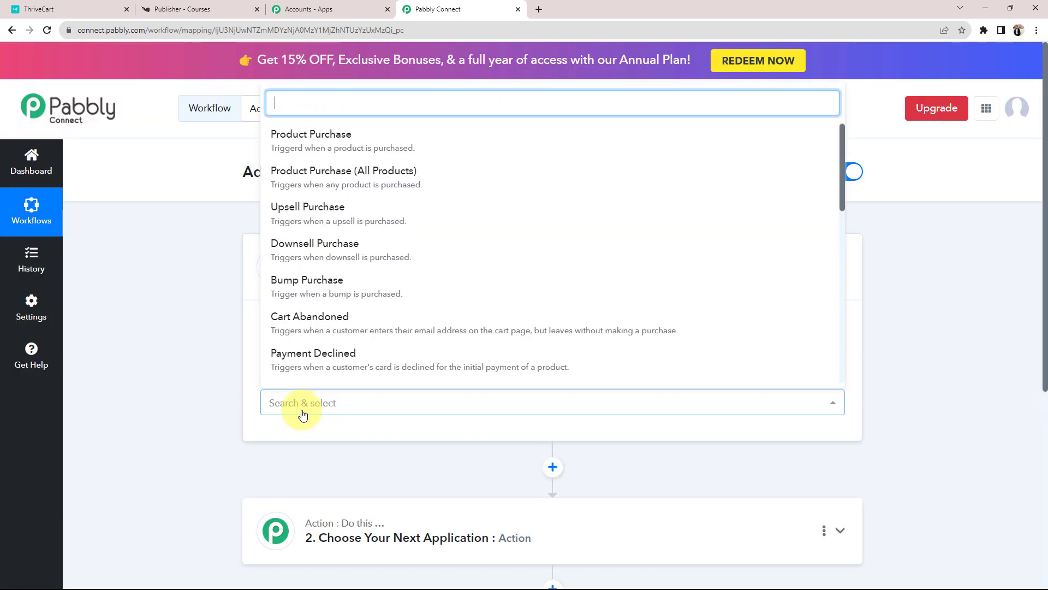
{"action": "left_click", "coordinate": [310, 141]}
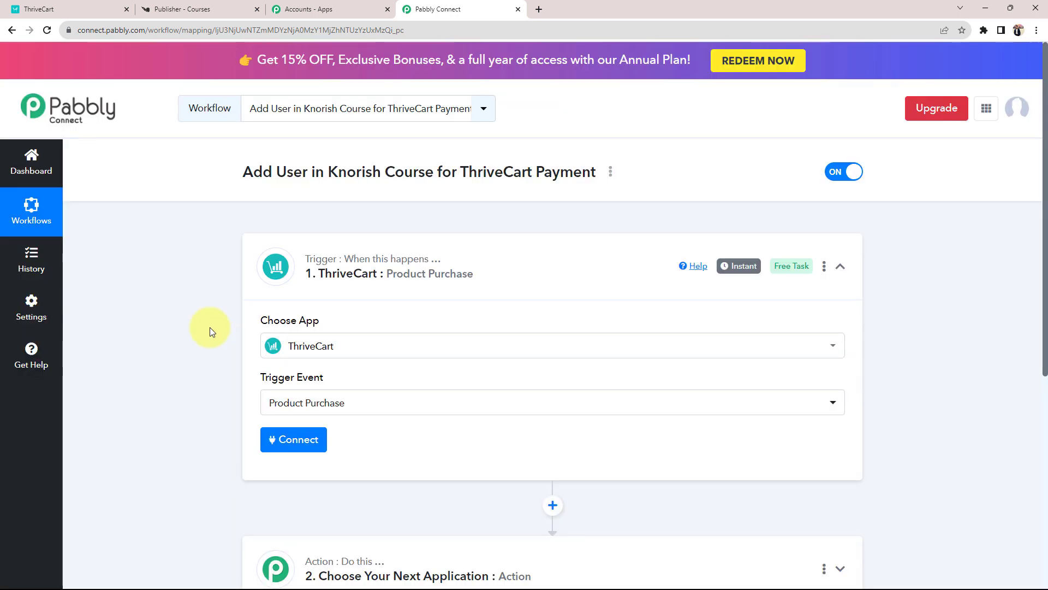
Step: Set the workflow's action step to Knorish with the Add User to Course event
{"action": "scroll", "coordinate": [210, 327], "scroll_direction": "down", "scroll_amount": 5}
{"action": "left_click", "coordinate": [398, 350]}
{"action": "scroll", "coordinate": [257, 344], "scroll_direction": "down", "scroll_amount": 3}
{"action": "left_click", "coordinate": [302, 266]}
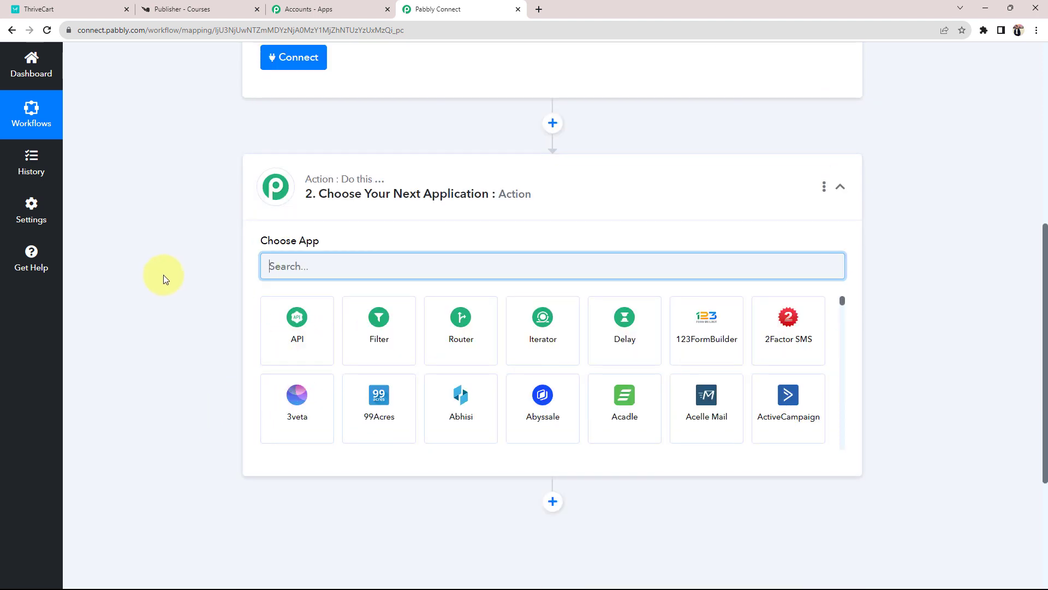
{"action": "type", "text": "knori"}
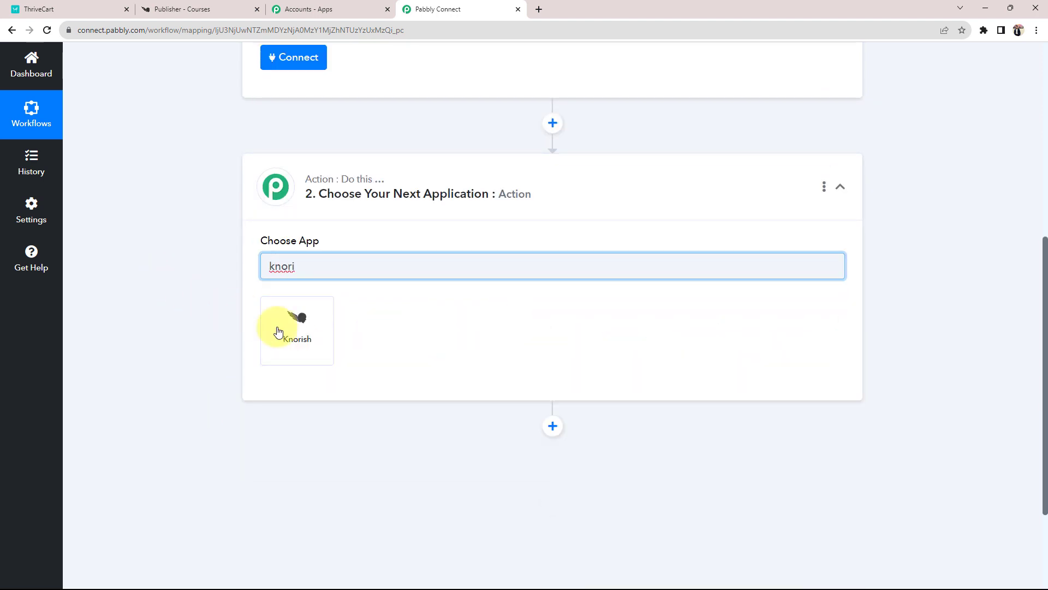
{"action": "left_click", "coordinate": [284, 330]}
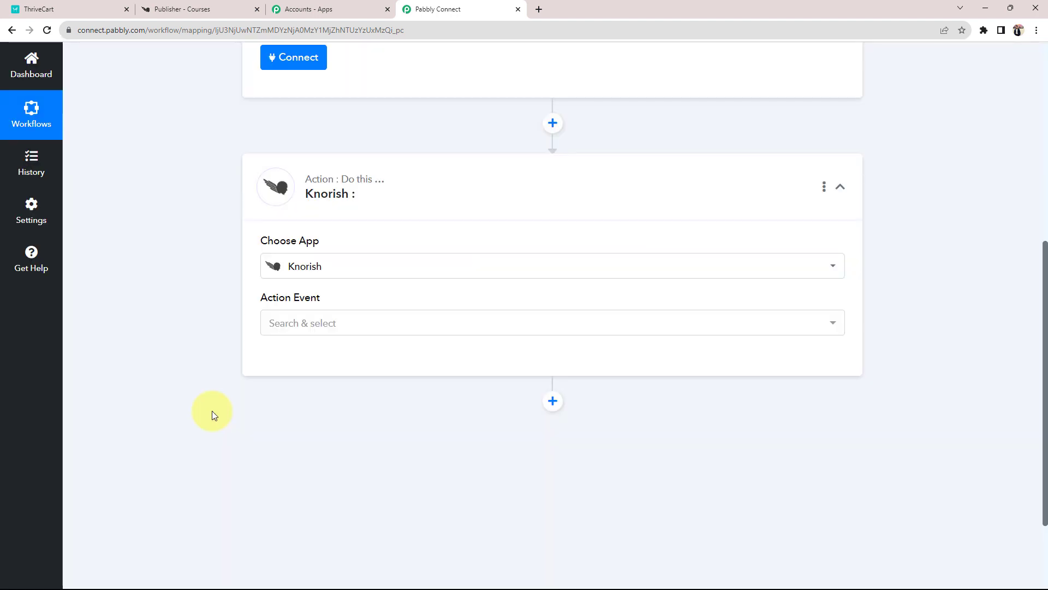
{"action": "left_click", "coordinate": [291, 314]}
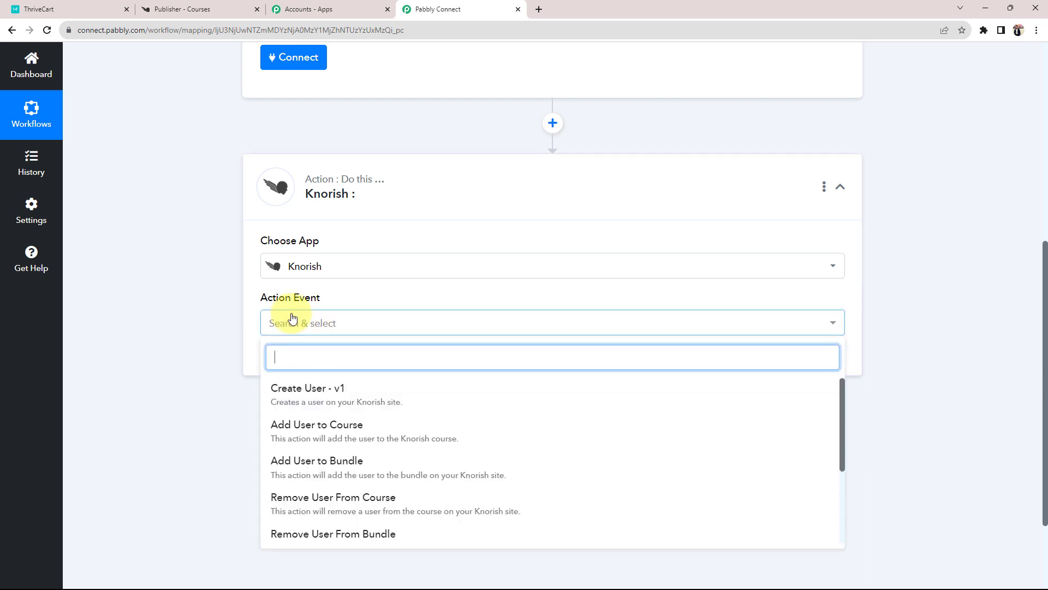
{"action": "left_click", "coordinate": [321, 433]}
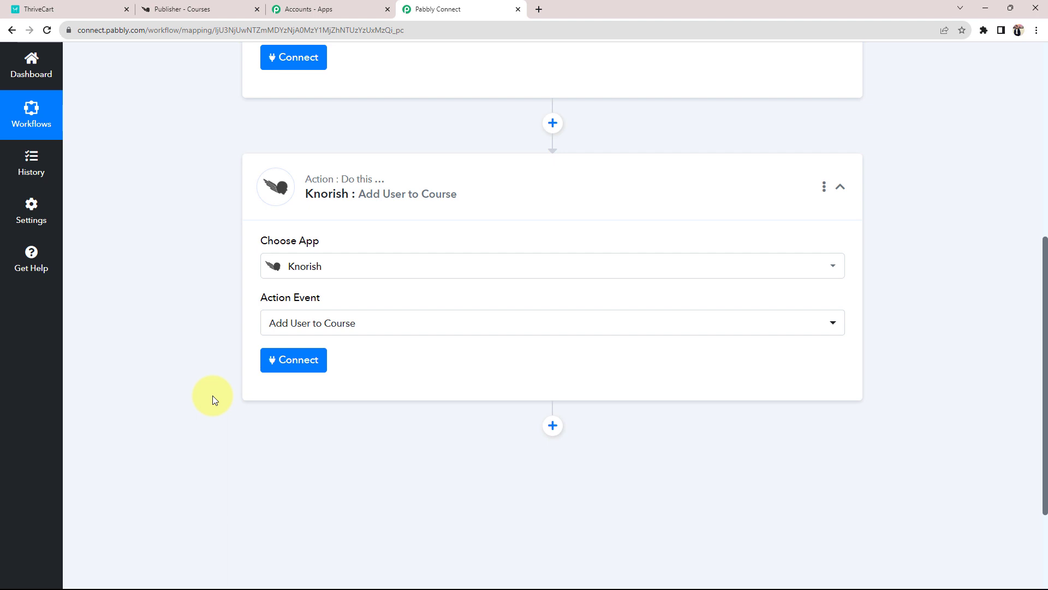
{"action": "scroll", "coordinate": [212, 395], "scroll_direction": "up", "scroll_amount": 5}
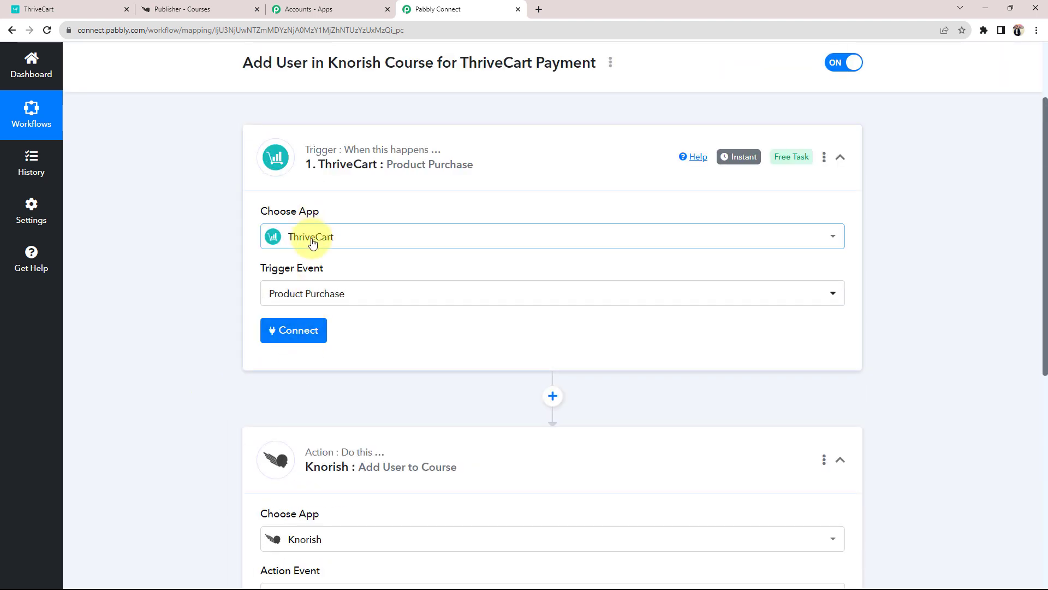
{"action": "scroll", "coordinate": [304, 301], "scroll_direction": "down", "scroll_amount": 3}
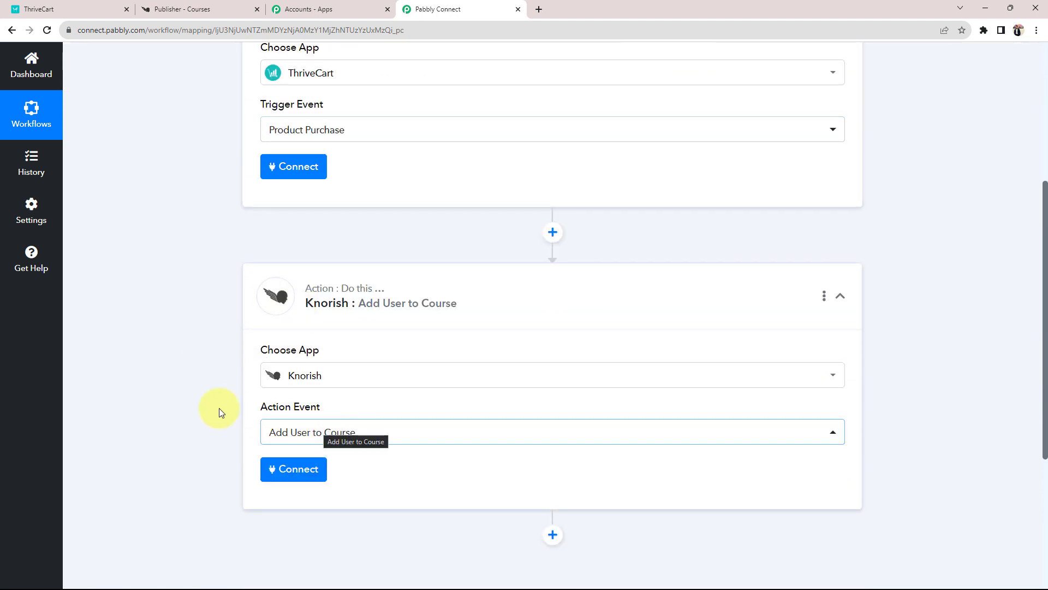
{"action": "scroll", "coordinate": [196, 393], "scroll_direction": "up", "scroll_amount": 2}
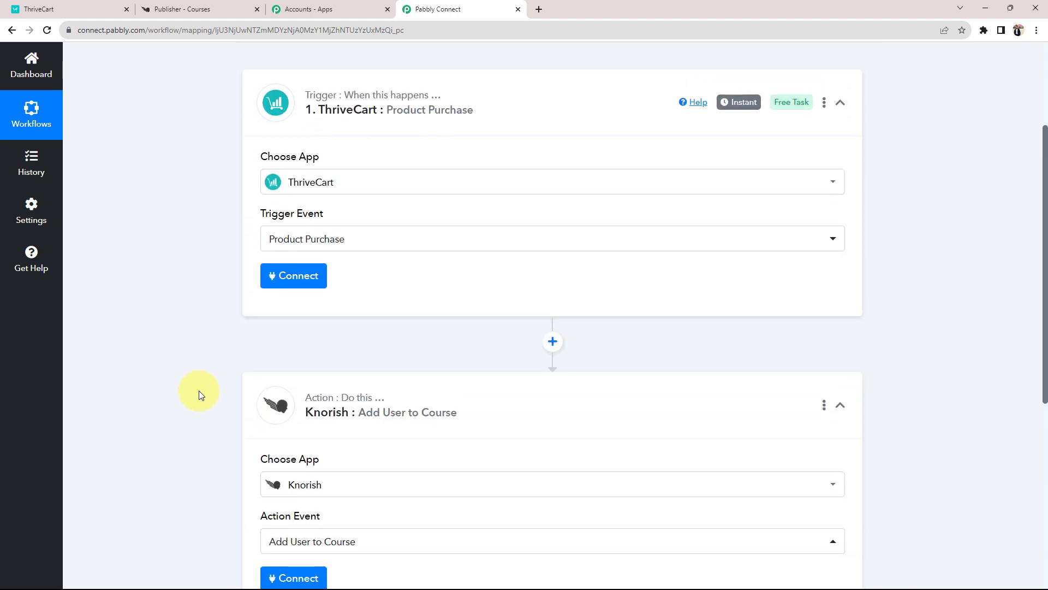
{"action": "scroll", "coordinate": [276, 246], "scroll_direction": "down", "scroll_amount": 1}
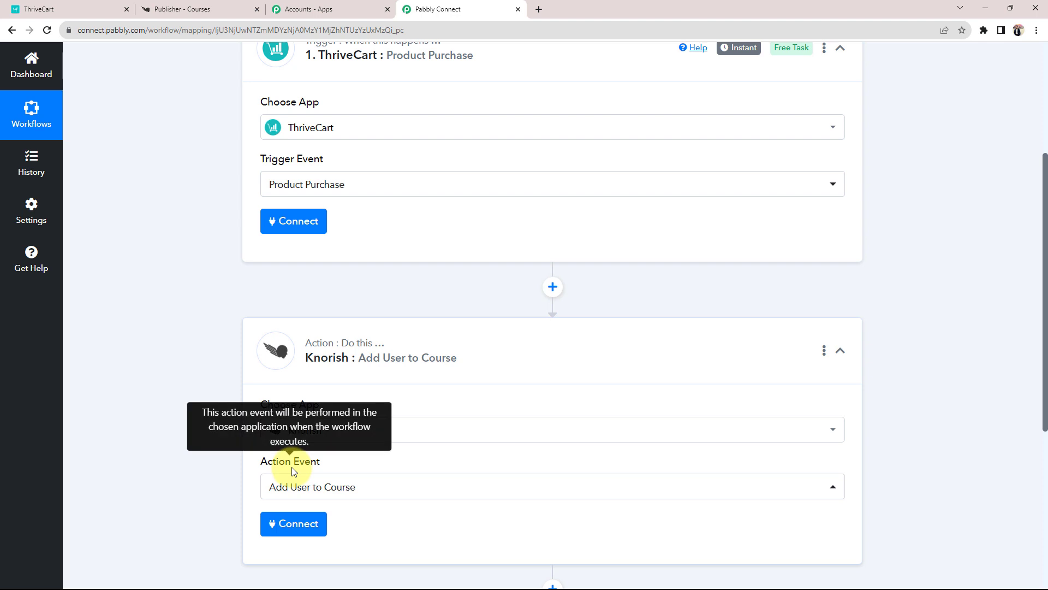
{"action": "scroll", "coordinate": [276, 468], "scroll_direction": "up", "scroll_amount": 2}
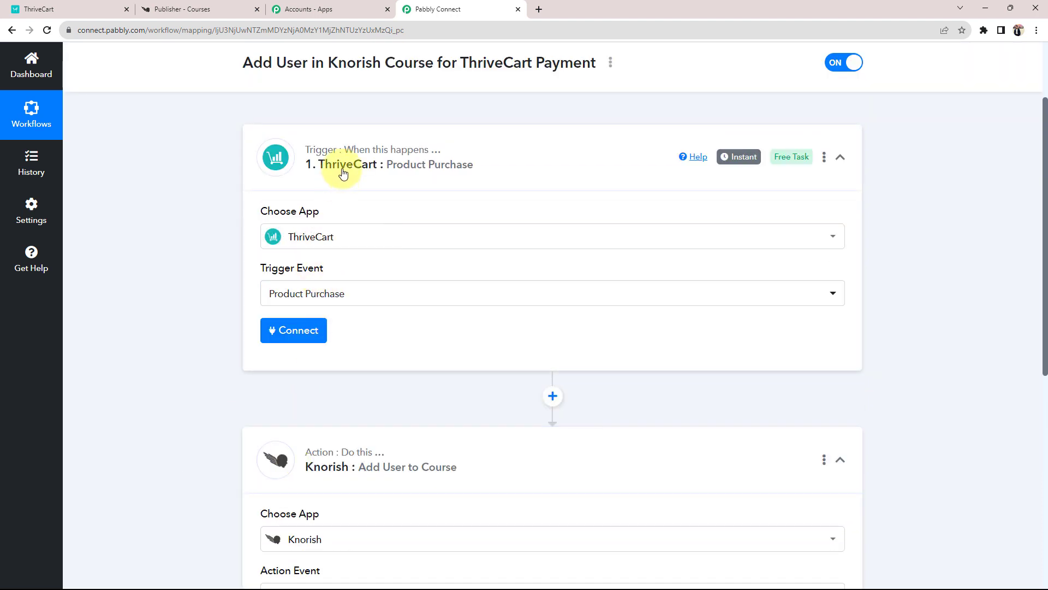
{"action": "scroll", "coordinate": [268, 312], "scroll_direction": "down", "scroll_amount": 2}
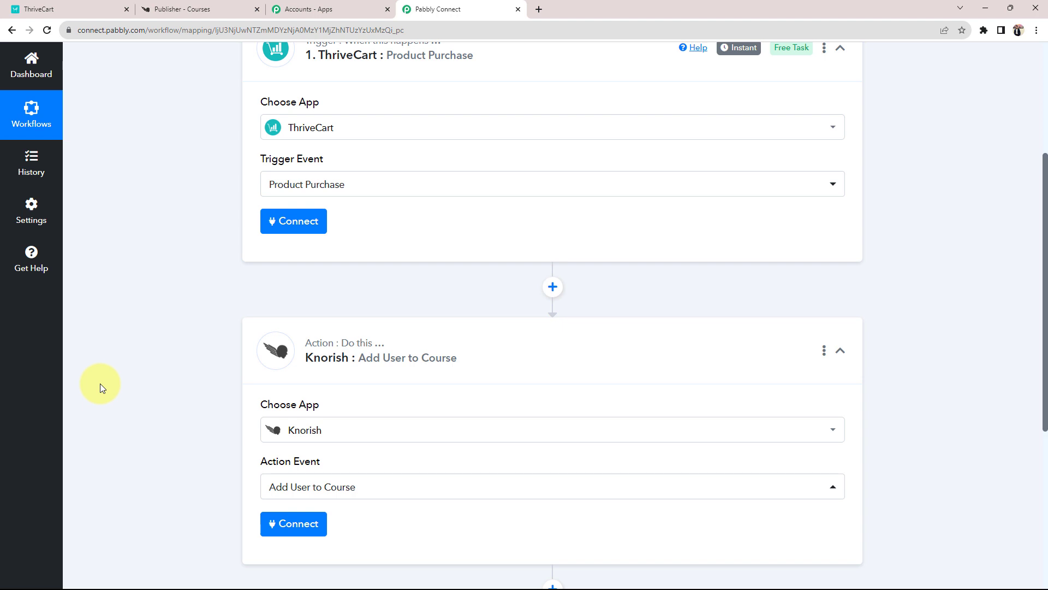
Step: Start a new ThriveCart connection for the trigger step and open ThriveCart's API & webhooks settings page
{"action": "scroll", "coordinate": [100, 387], "scroll_direction": "up", "scroll_amount": 2}
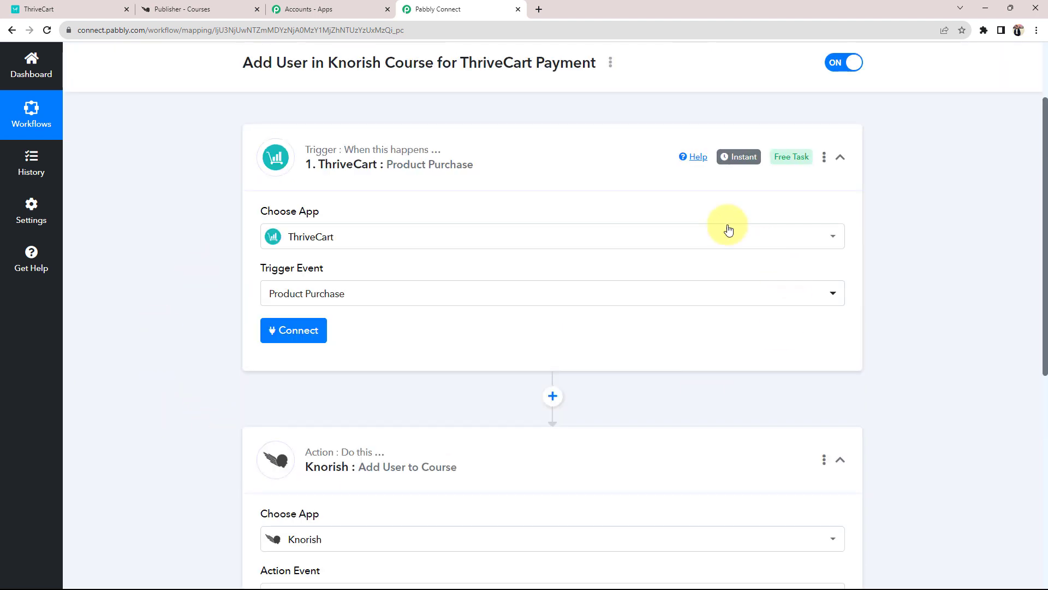
{"action": "left_click", "coordinate": [293, 338]}
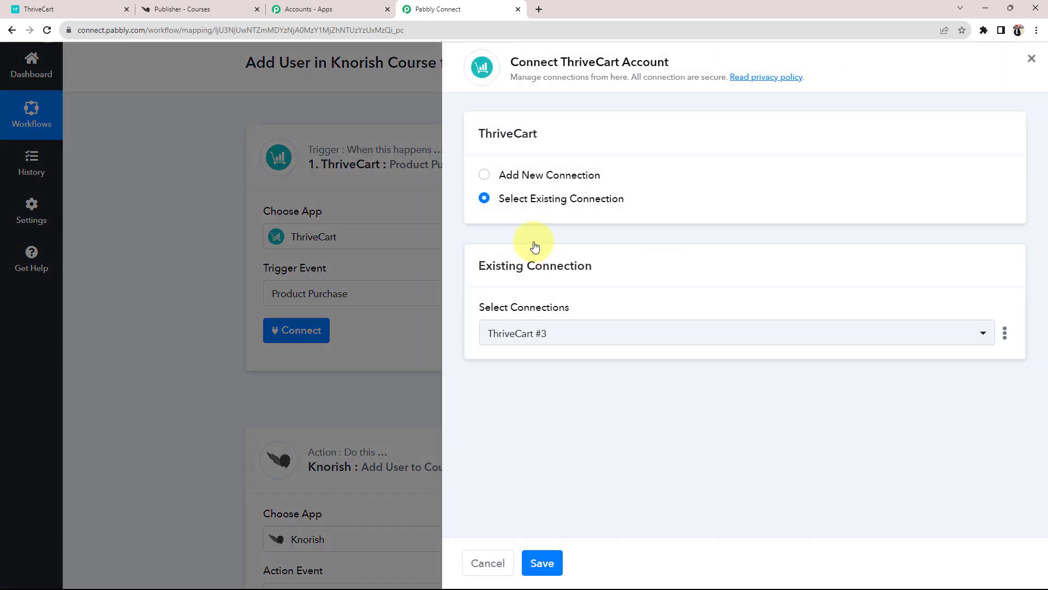
{"action": "left_click", "coordinate": [484, 176]}
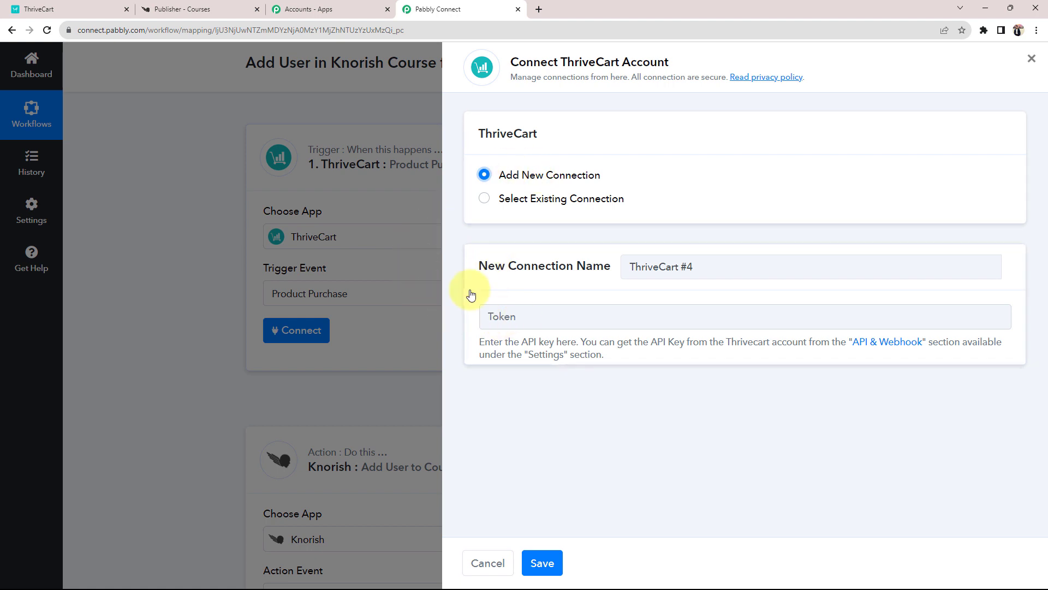
{"action": "left_click", "coordinate": [7, 6]}
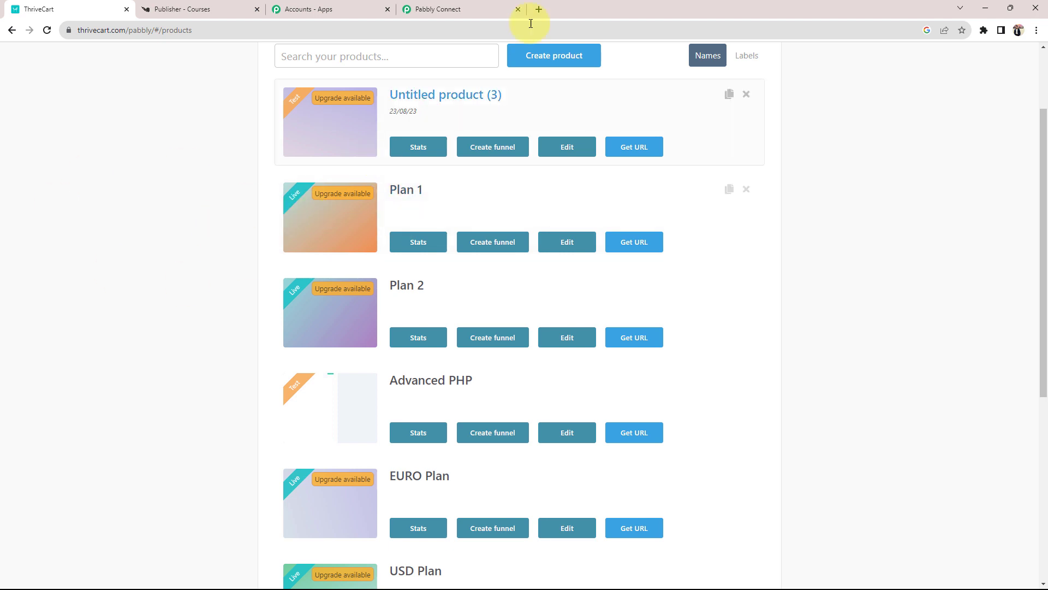
{"action": "left_click", "coordinate": [480, 10]}
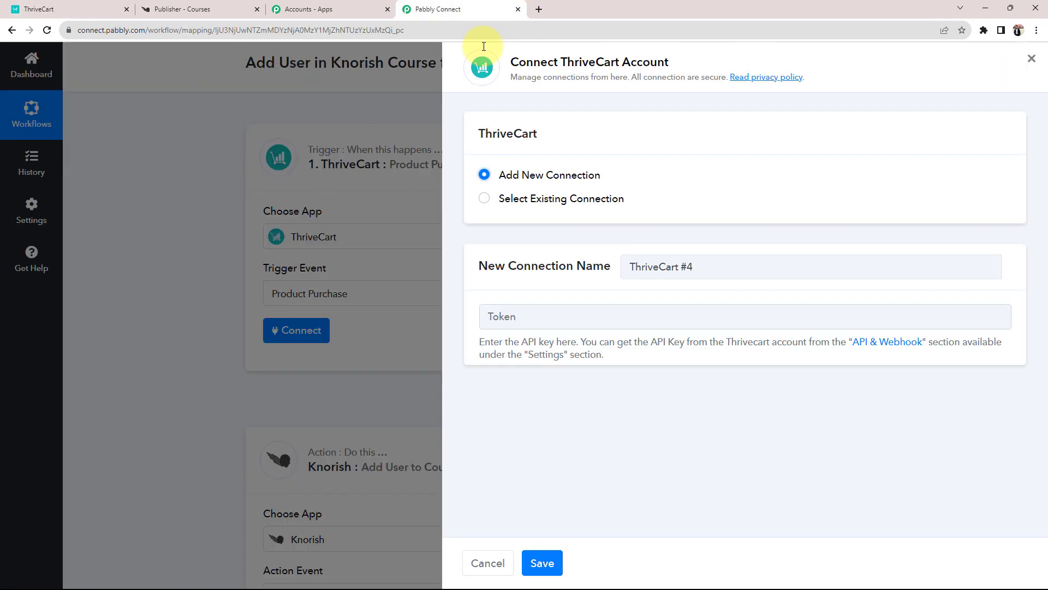
{"action": "left_click", "coordinate": [881, 342]}
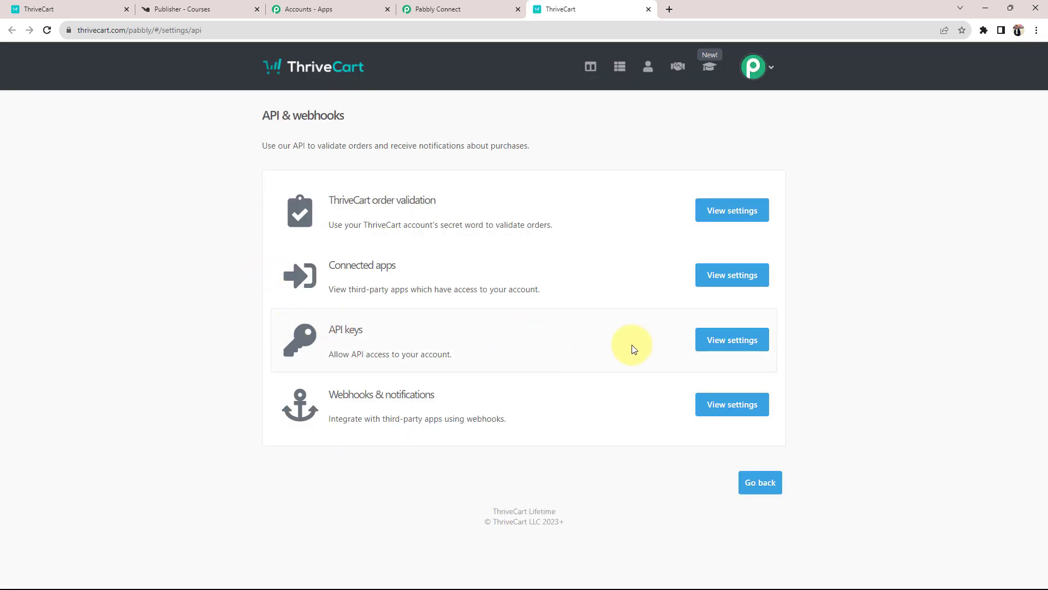
Step: Create a new ThriveCart API key named "Thrivekart Integration" and copy the generated key
{"action": "left_click", "coordinate": [732, 340]}
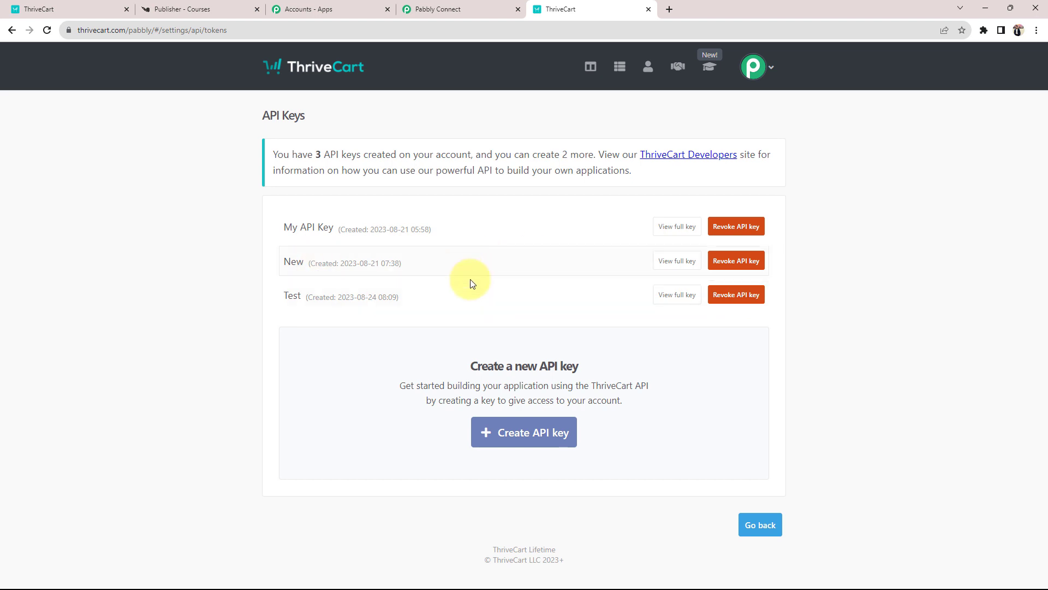
{"action": "left_click", "coordinate": [498, 431]}
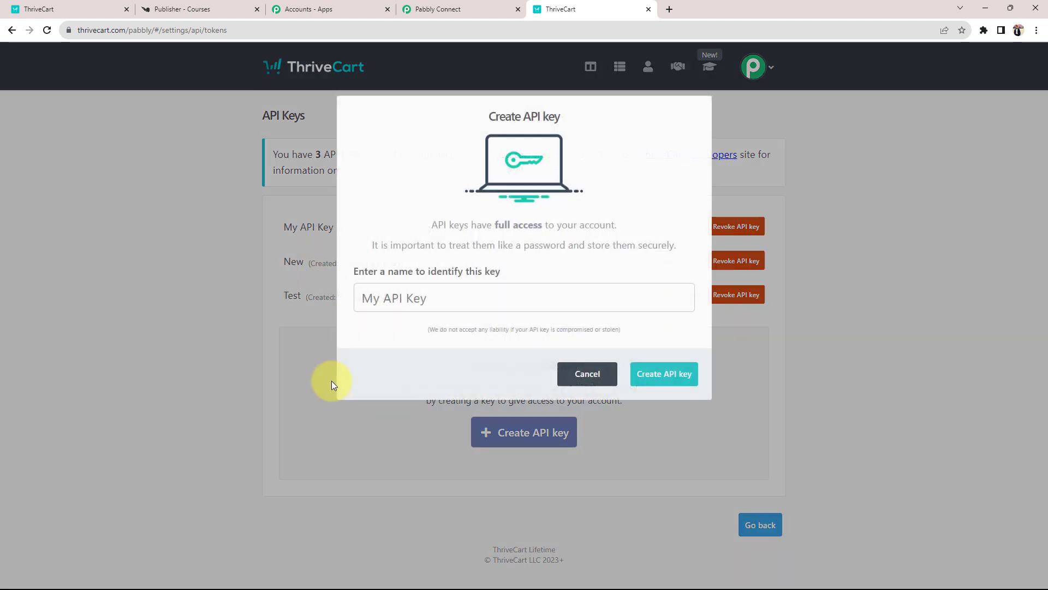
{"action": "left_click", "coordinate": [392, 293]}
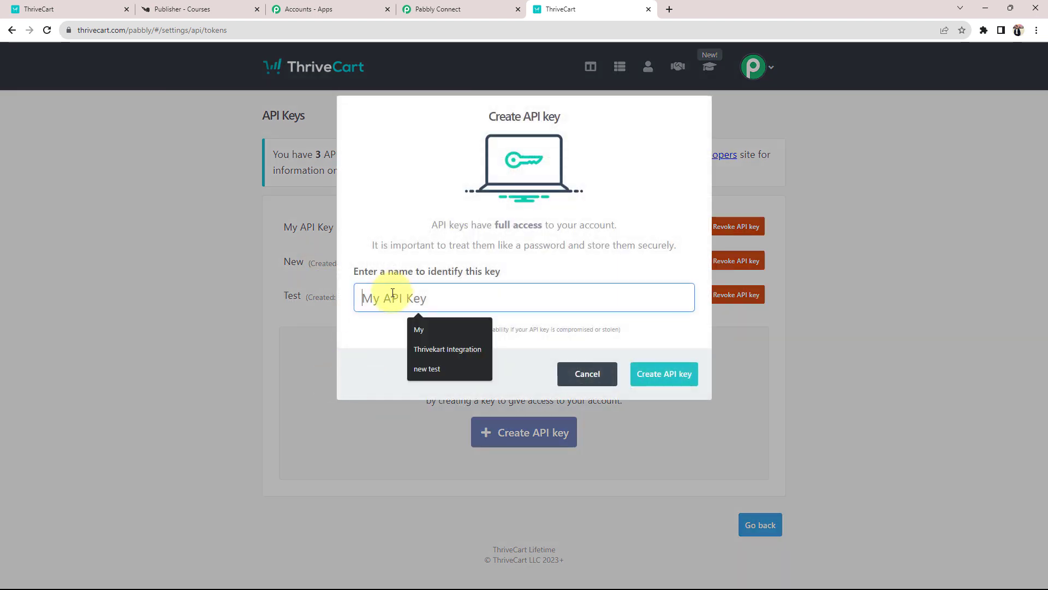
{"action": "left_click", "coordinate": [414, 347]}
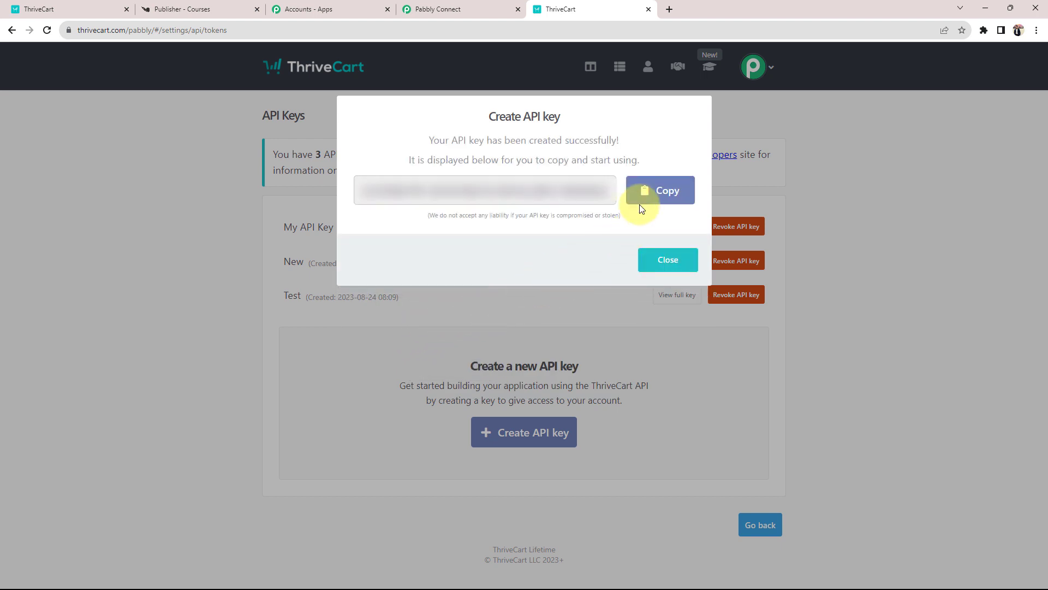
{"action": "left_click", "coordinate": [646, 201]}
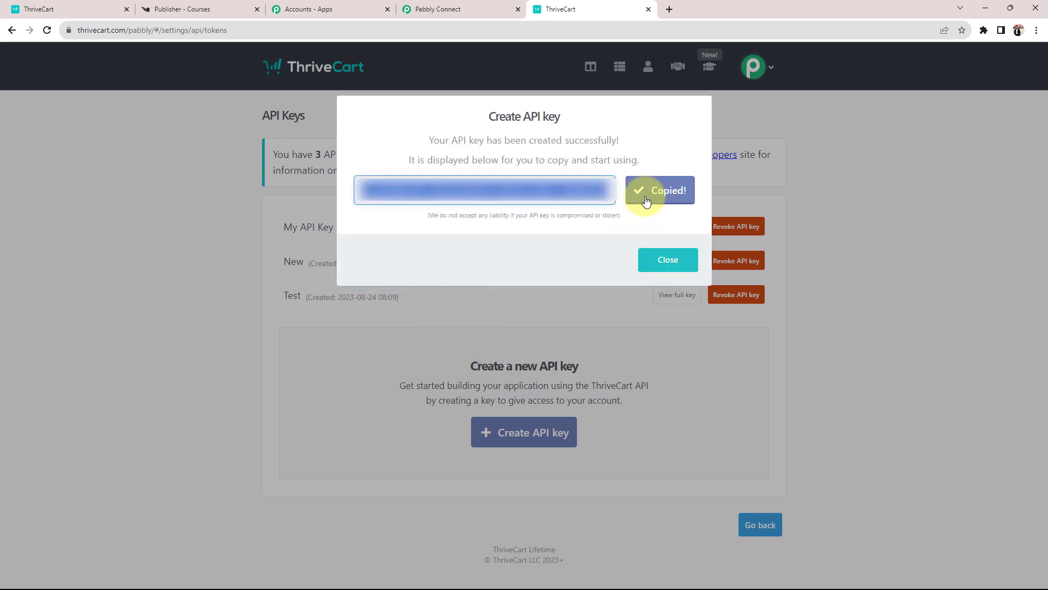
Step: Return to Pabbly Connect, paste the API key into the Token field and save the new ThriveCart connection
{"action": "left_click", "coordinate": [438, 10]}
{"action": "left_click", "coordinate": [496, 315]}
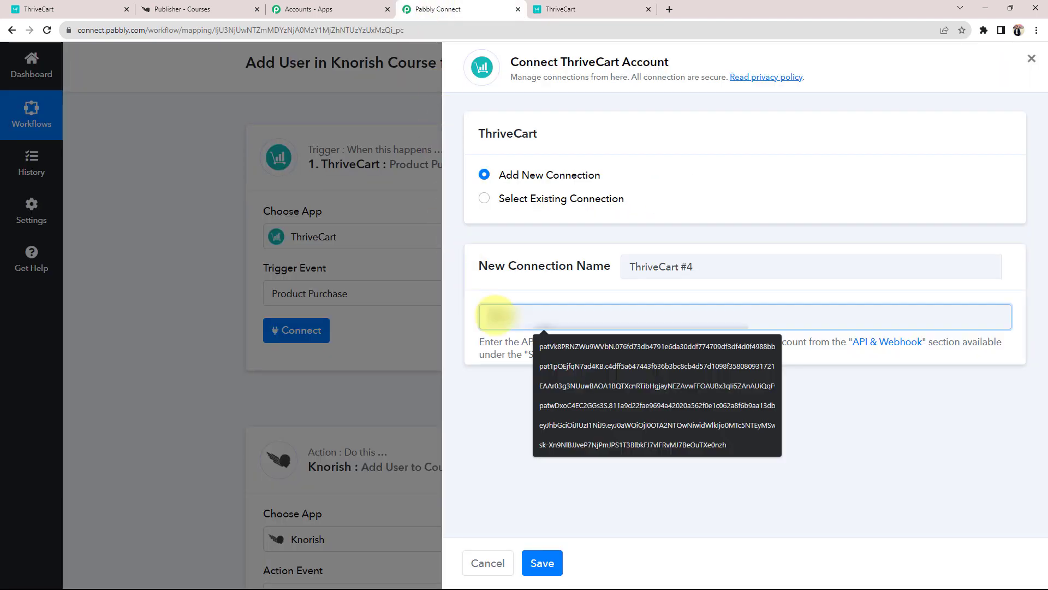
{"action": "key", "text": "ctrl+v"}
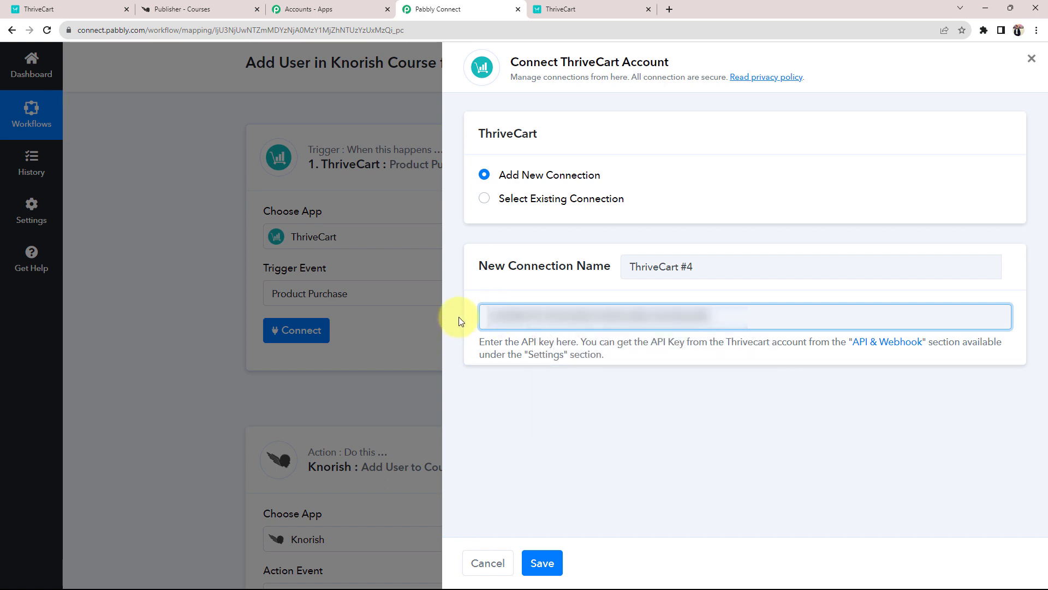
{"action": "left_click", "coordinate": [542, 563]}
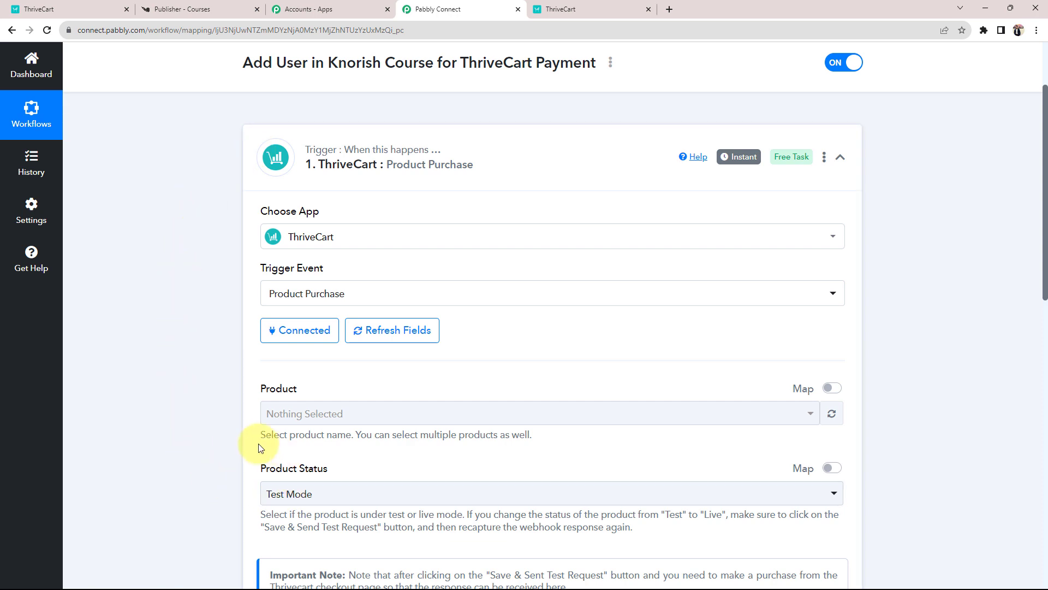
Step: Check the Advanced PHP Course in Knorish against the Advanced PHP product in ThriveCart
{"action": "left_click", "coordinate": [153, 8]}
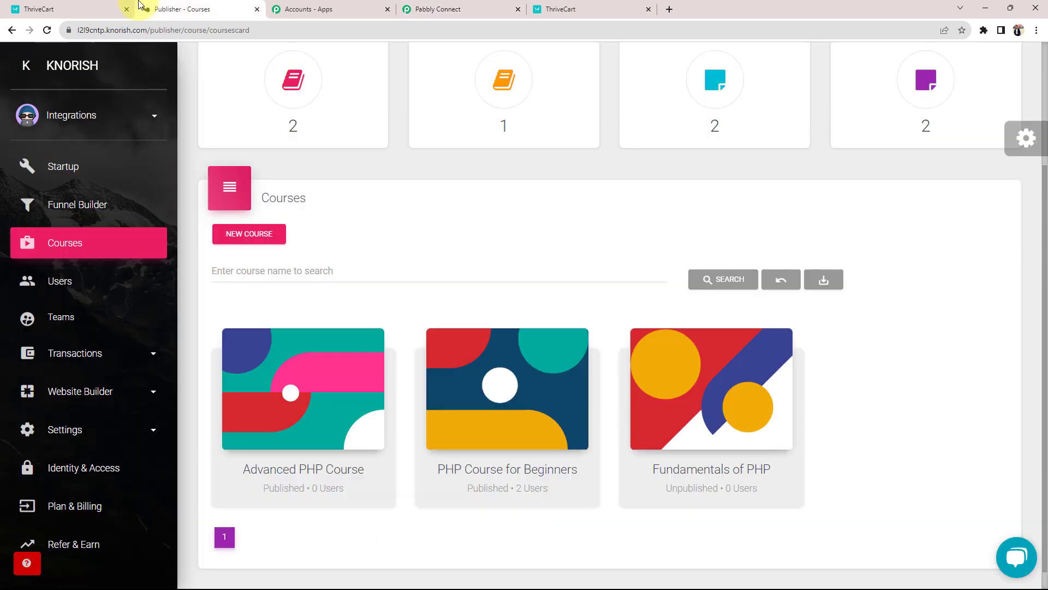
{"action": "left_click", "coordinate": [94, 9]}
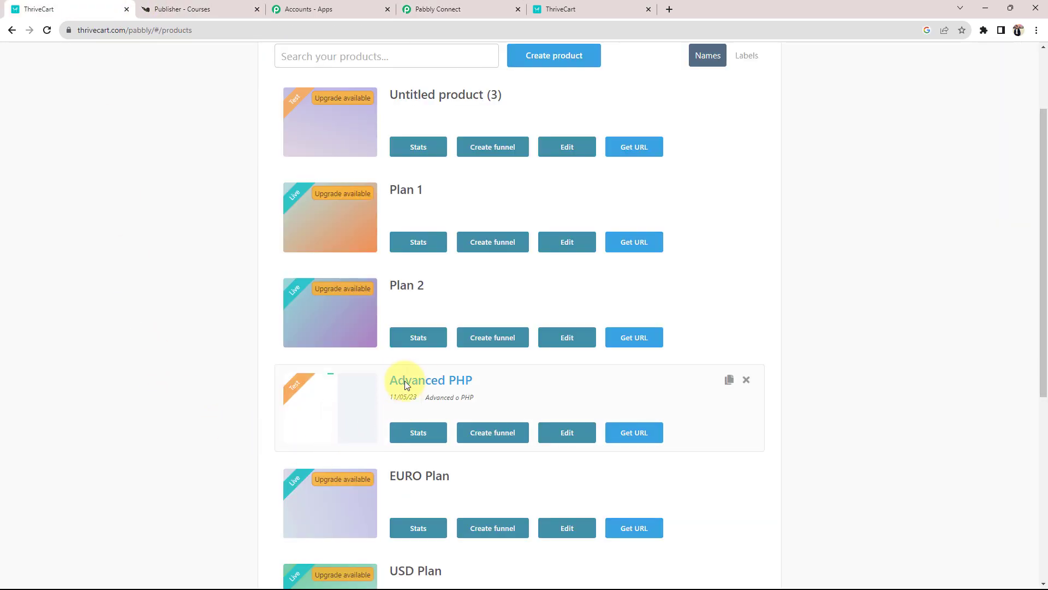
{"action": "left_click", "coordinate": [186, 8]}
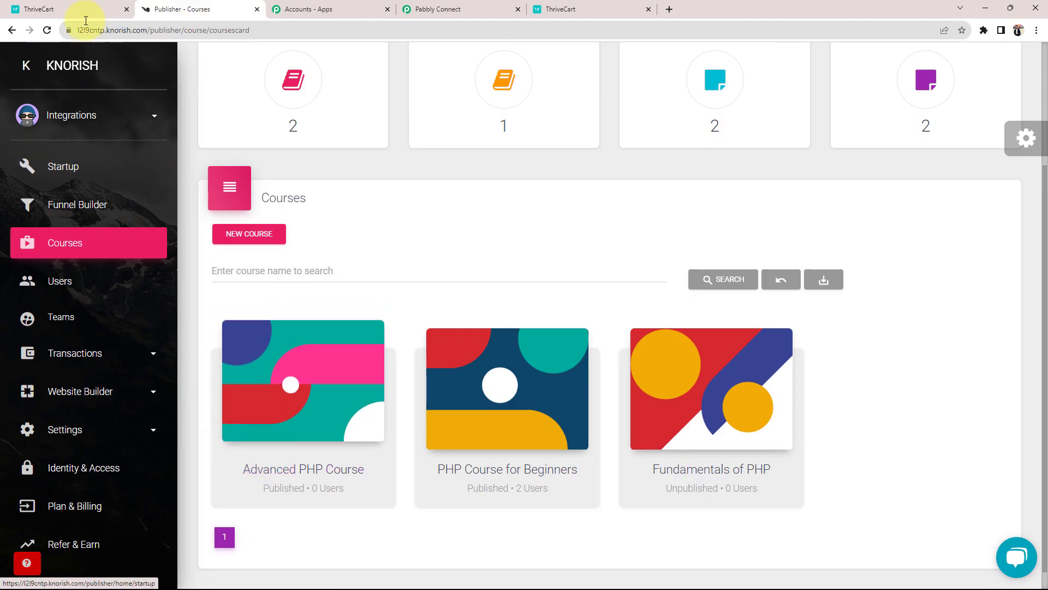
{"action": "left_click", "coordinate": [70, 8]}
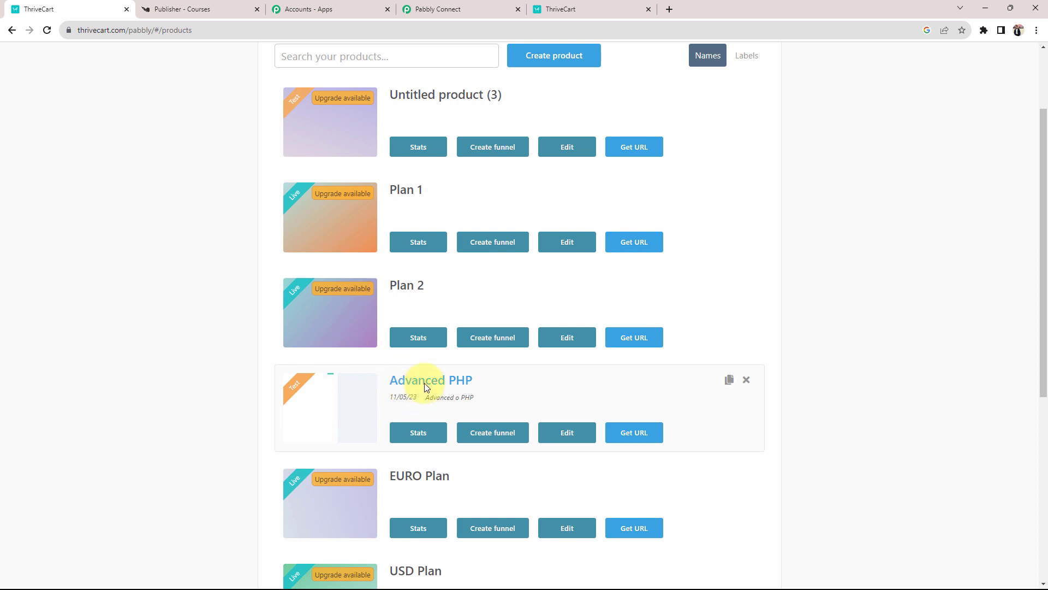
Step: Back in Pabbly Connect, set the ThriveCart trigger's product to Advanced PHP
{"action": "left_click", "coordinate": [469, 9]}
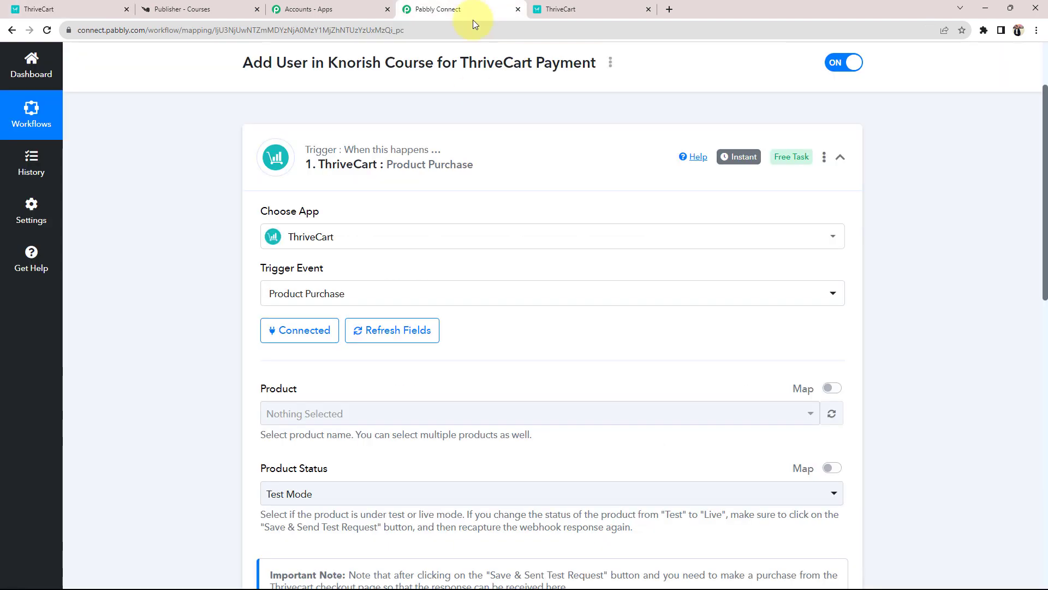
{"action": "scroll", "coordinate": [268, 404], "scroll_direction": "down", "scroll_amount": 2}
{"action": "left_click", "coordinate": [286, 314]}
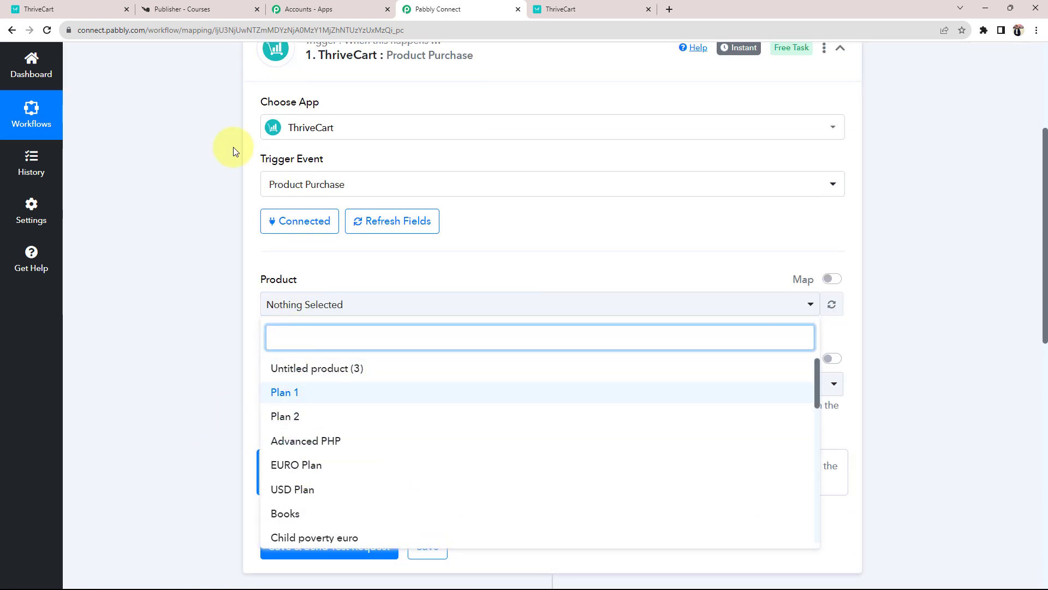
{"action": "scroll", "coordinate": [328, 415], "scroll_direction": "down", "scroll_amount": 1}
{"action": "scroll", "coordinate": [344, 428], "scroll_direction": "up", "scroll_amount": 1}
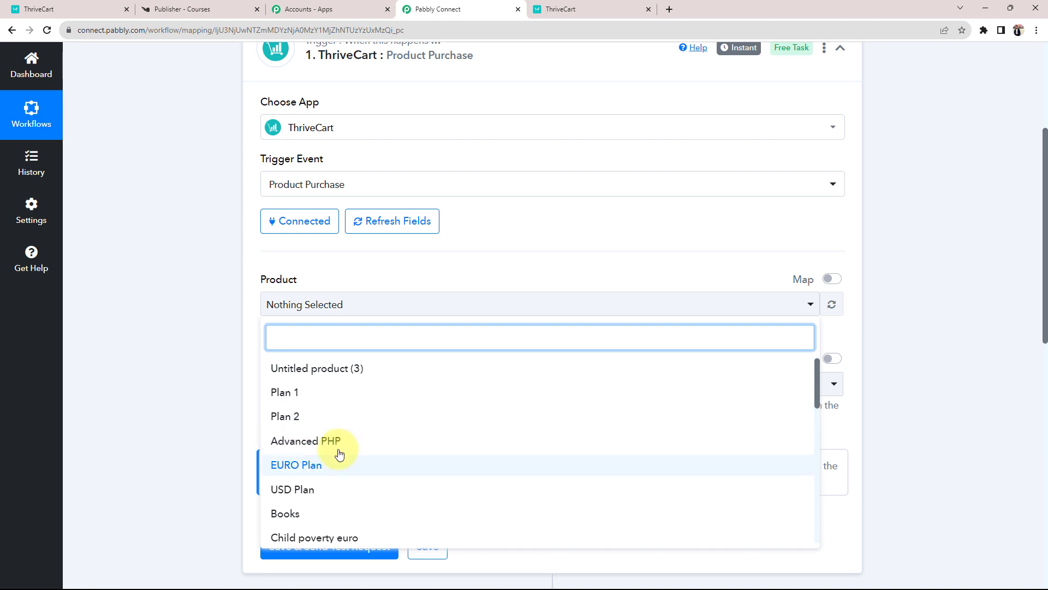
{"action": "left_click", "coordinate": [311, 442]}
{"action": "left_click", "coordinate": [194, 306]}
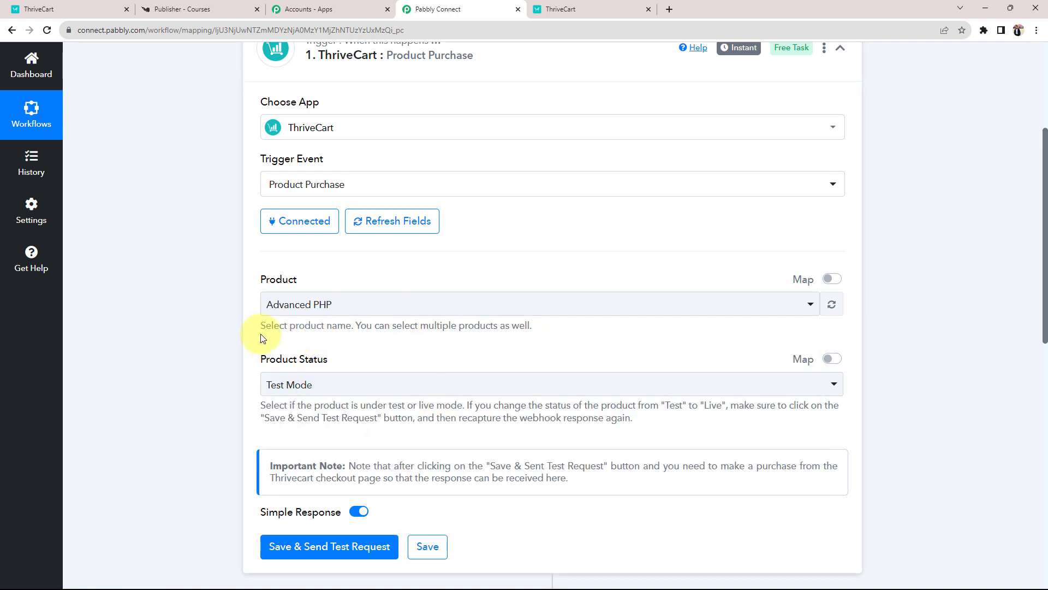
Step: Keep the product status as Test Mode, save the trigger settings and send the test request
{"action": "scroll", "coordinate": [264, 322], "scroll_direction": "down", "scroll_amount": 1}
{"action": "left_click_drag", "start_coordinate": [260, 304], "coordinate": [325, 307]}
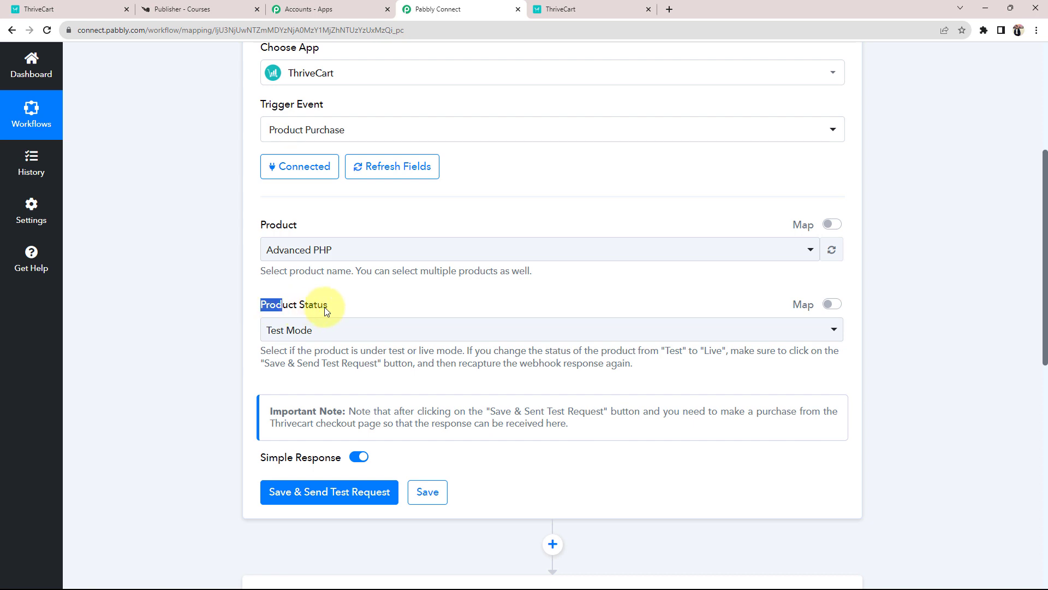
{"action": "left_click", "coordinate": [227, 321]}
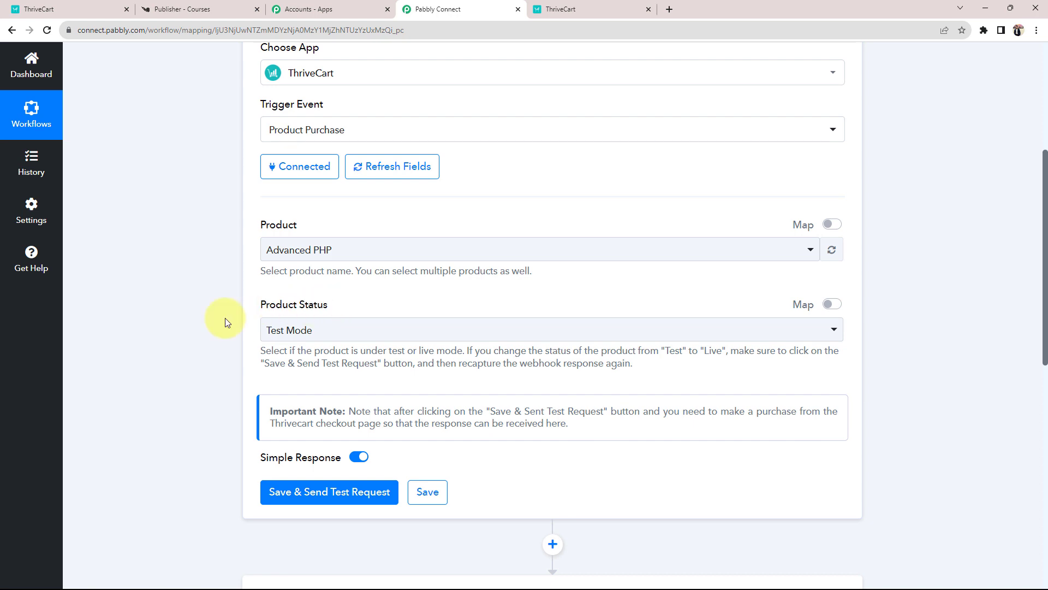
{"action": "left_click", "coordinate": [311, 324]}
{"action": "left_click", "coordinate": [297, 394]}
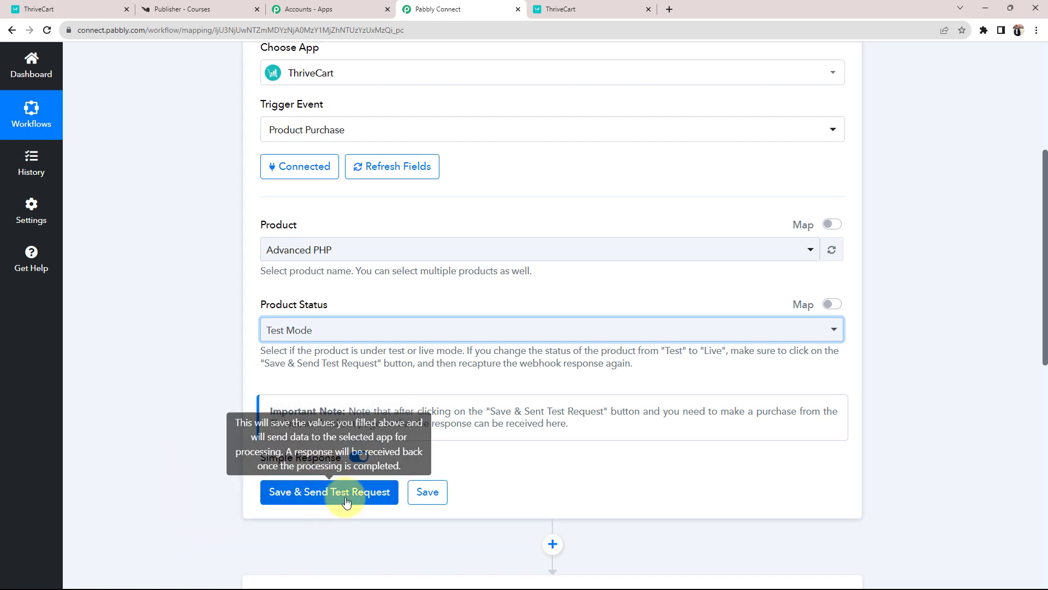
{"action": "left_click", "coordinate": [321, 492]}
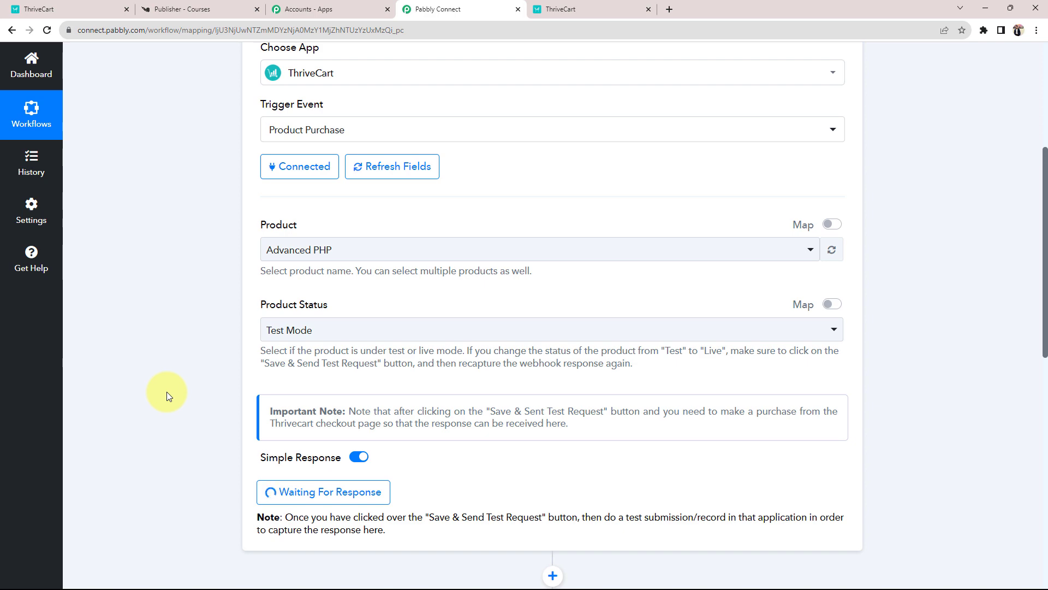
Step: Read the trigger's note on doing a test submission to capture the response
{"action": "scroll", "coordinate": [166, 392], "scroll_direction": "down", "scroll_amount": 1}
{"action": "scroll", "coordinate": [166, 391], "scroll_direction": "down", "scroll_amount": 3}
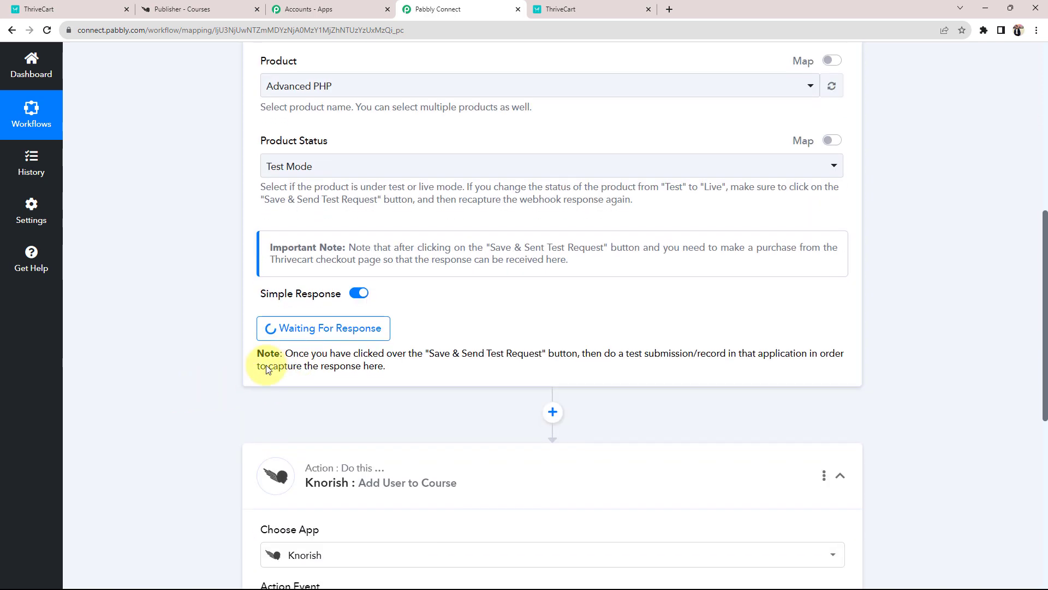
{"action": "left_click_drag", "start_coordinate": [429, 353], "coordinate": [534, 356]}
{"action": "left_click", "coordinate": [546, 355]}
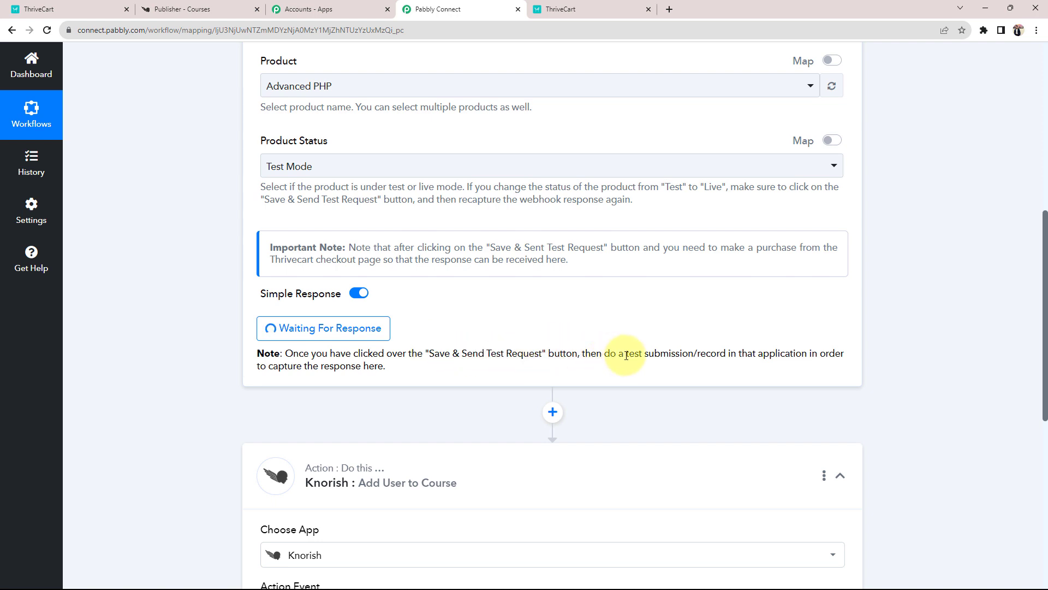
{"action": "left_click_drag", "start_coordinate": [619, 353], "coordinate": [733, 355]}
{"action": "left_click", "coordinate": [627, 325]}
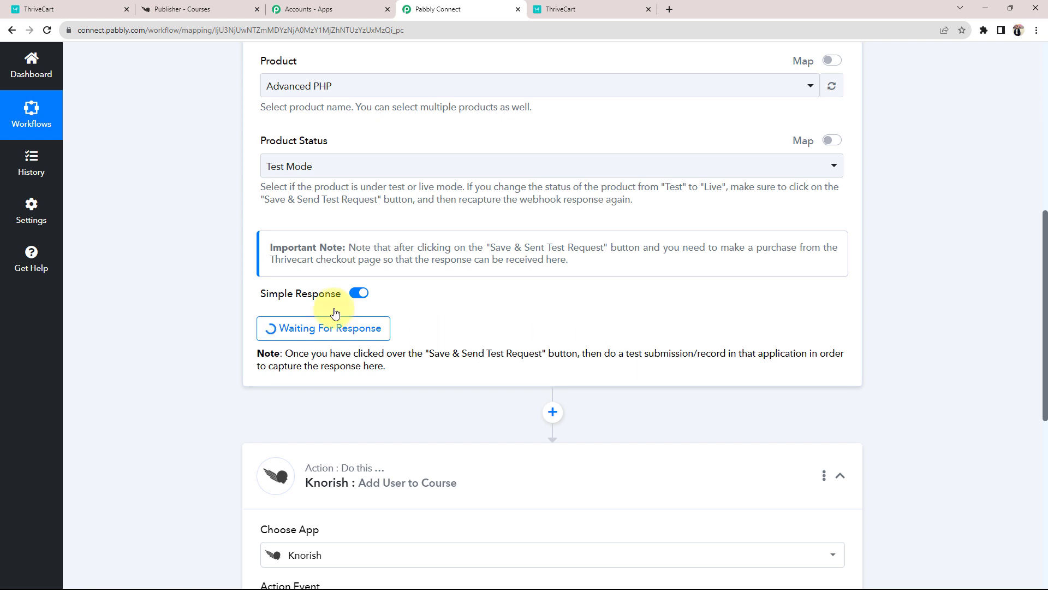
Step: Switch to ThriveCart's product list and open the live checkout page from the Advanced PHP product's URL settings
{"action": "left_click", "coordinate": [37, 9]}
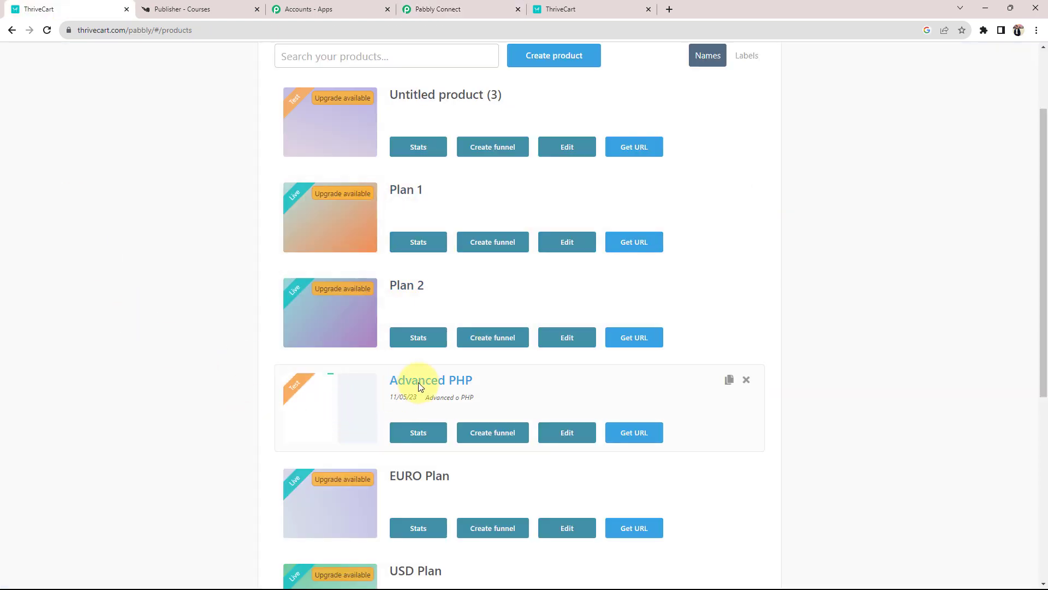
{"action": "left_click", "coordinate": [630, 431]}
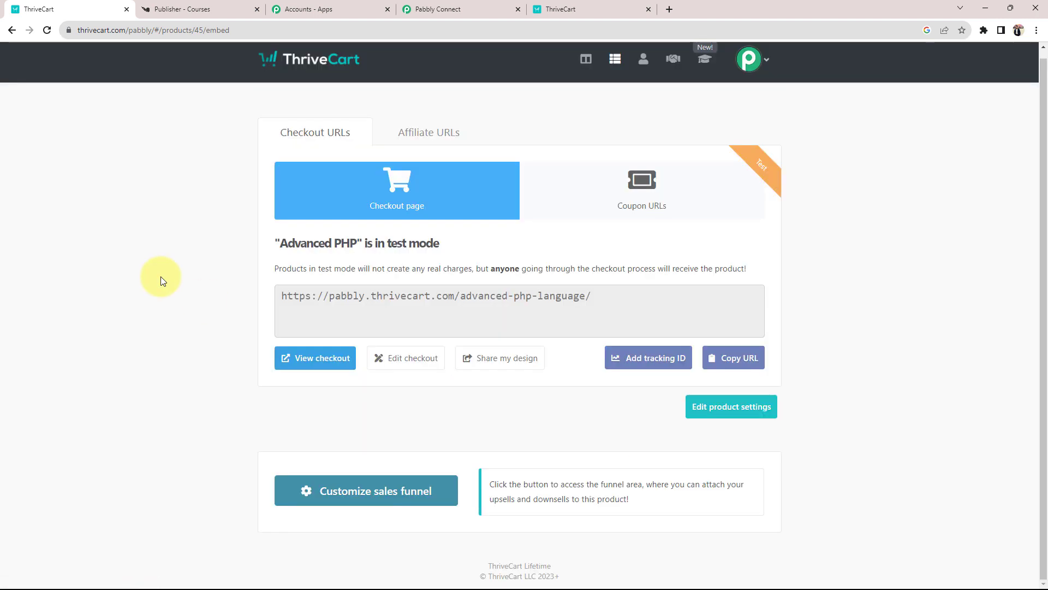
{"action": "left_click", "coordinate": [321, 361]}
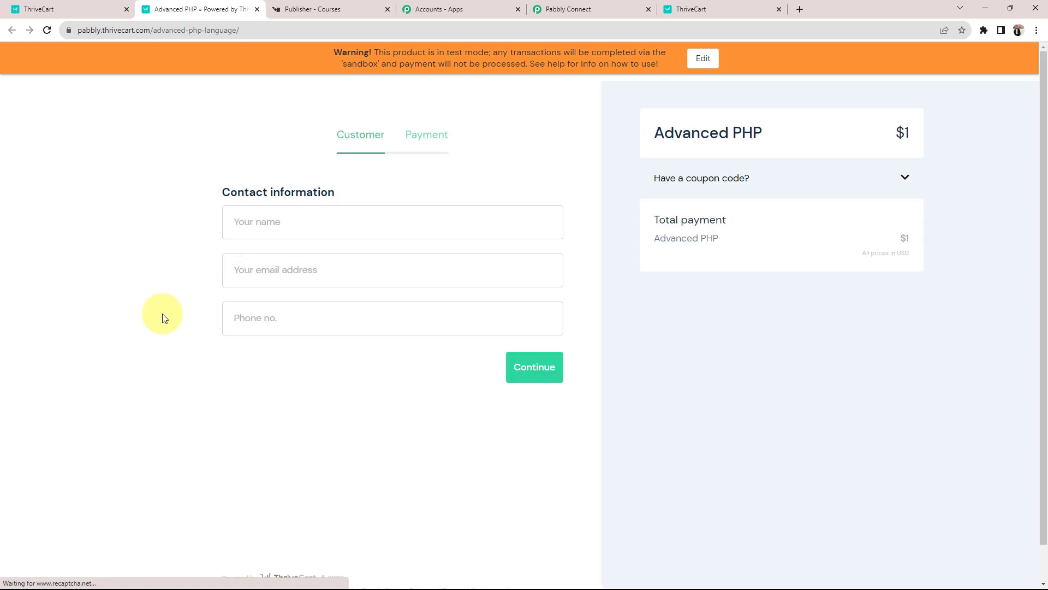
Step: Fill in the checkout's contact information with a saved profile's name, email address and phone number
{"action": "left_click_drag", "start_coordinate": [224, 191], "coordinate": [328, 193]}
{"action": "left_click", "coordinate": [125, 202]}
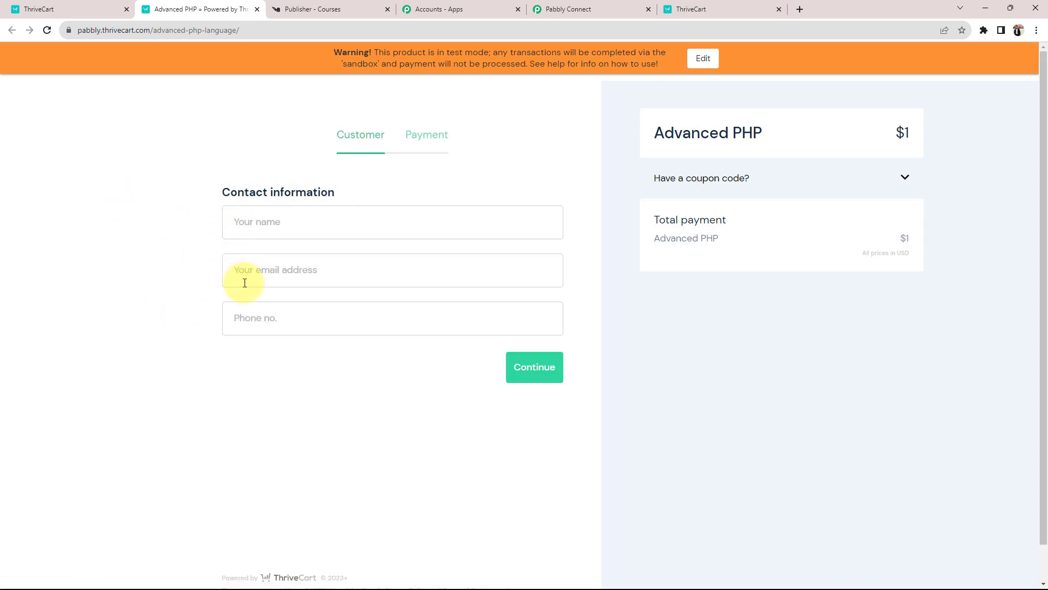
{"action": "left_click", "coordinate": [259, 232]}
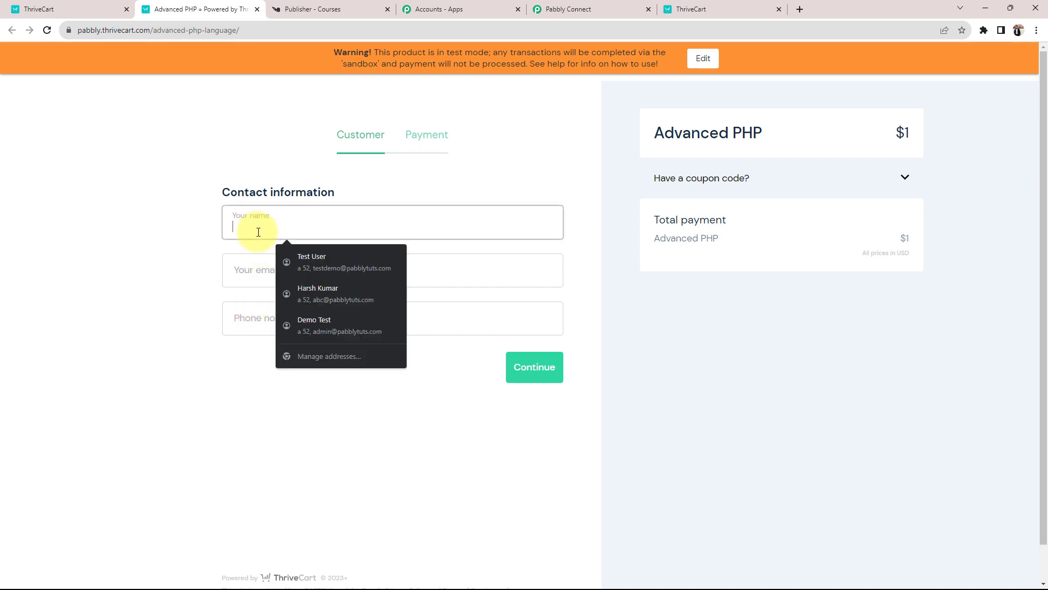
{"action": "left_click", "coordinate": [294, 296]}
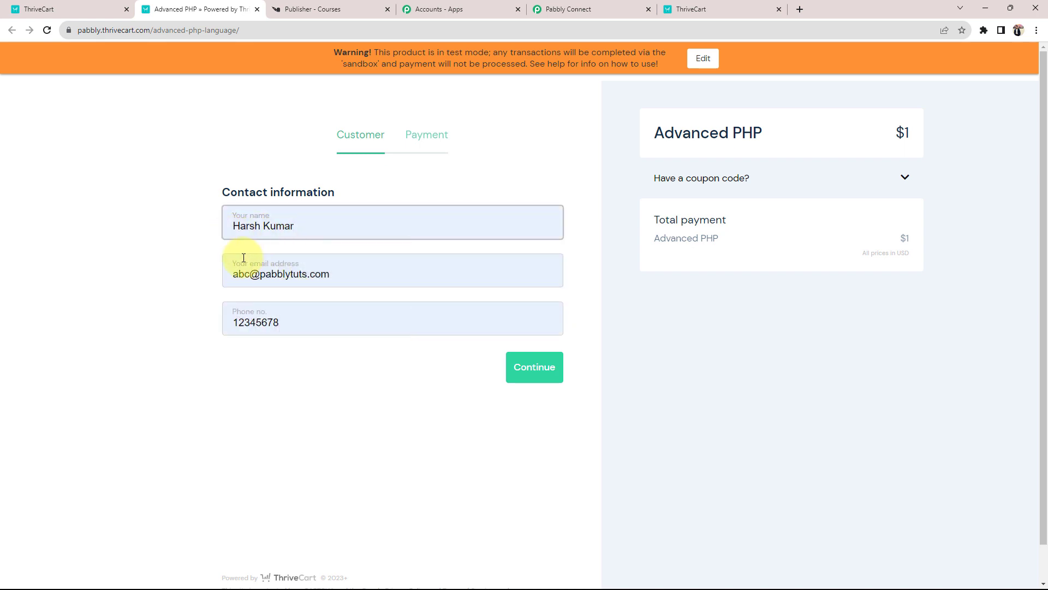
Step: Add the missing final digit to the checkout's phone number and continue to the payment information
{"action": "left_click", "coordinate": [310, 328]}
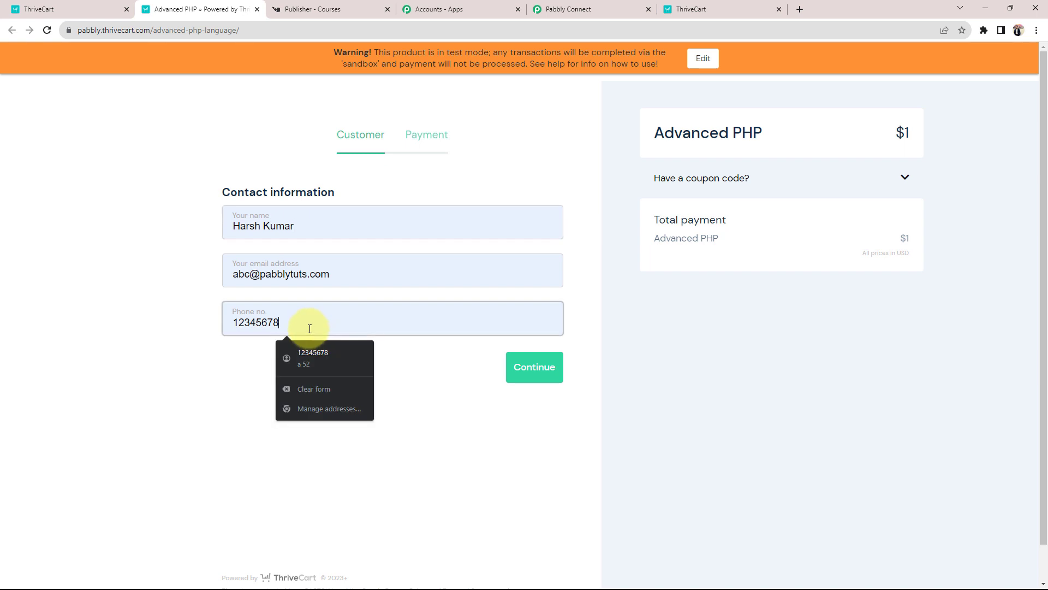
{"action": "type", "text": "9"}
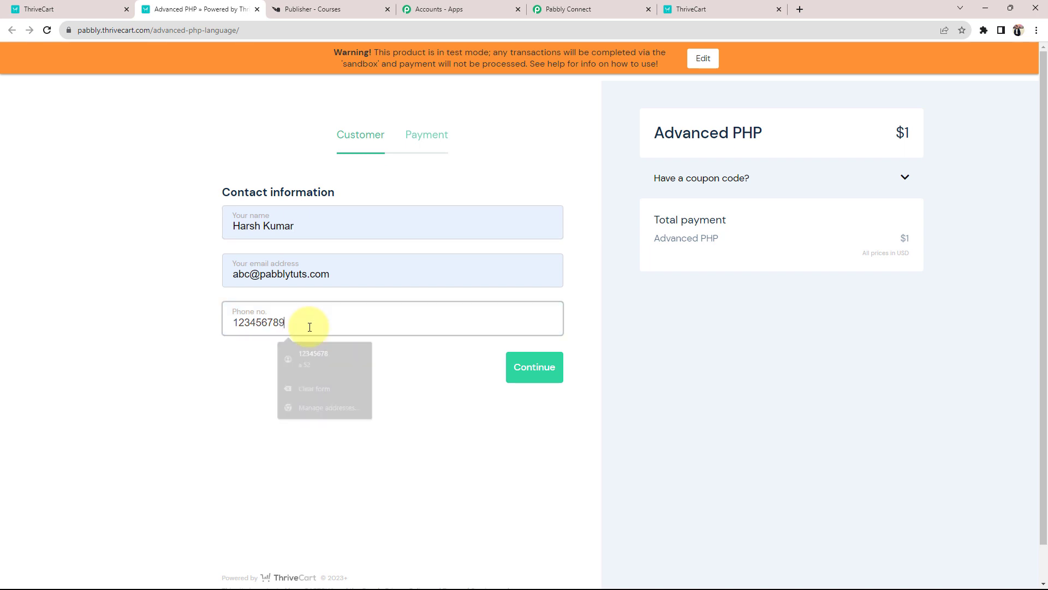
{"action": "left_click", "coordinate": [549, 373]}
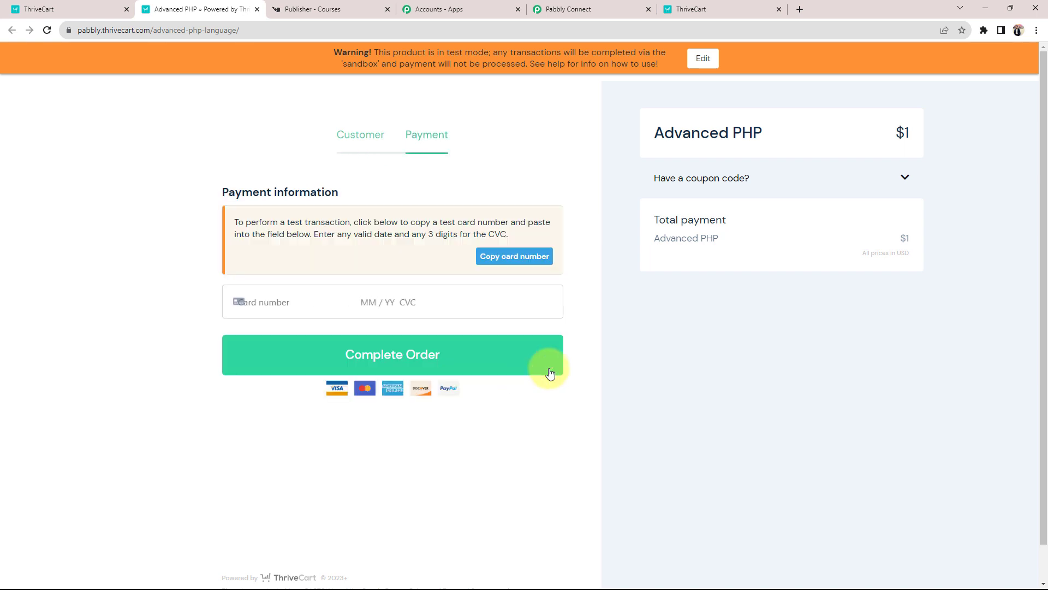
Step: Fill in the first saved Visa card, enter its CVC code and complete the Advanced PHP test order
{"action": "left_click", "coordinate": [293, 302]}
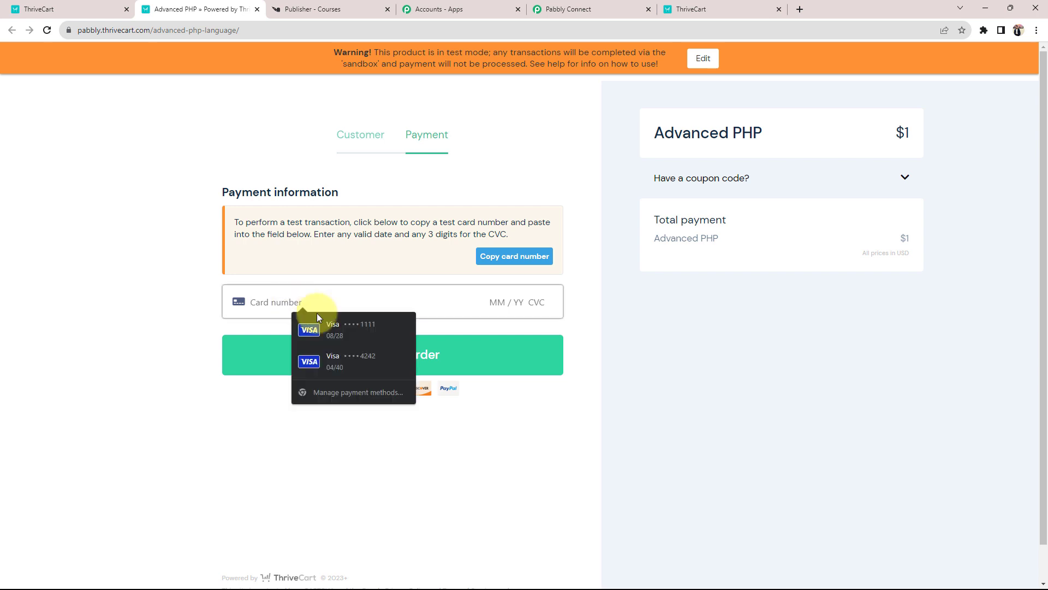
{"action": "left_click", "coordinate": [328, 330]}
{"action": "left_click", "coordinate": [546, 302]}
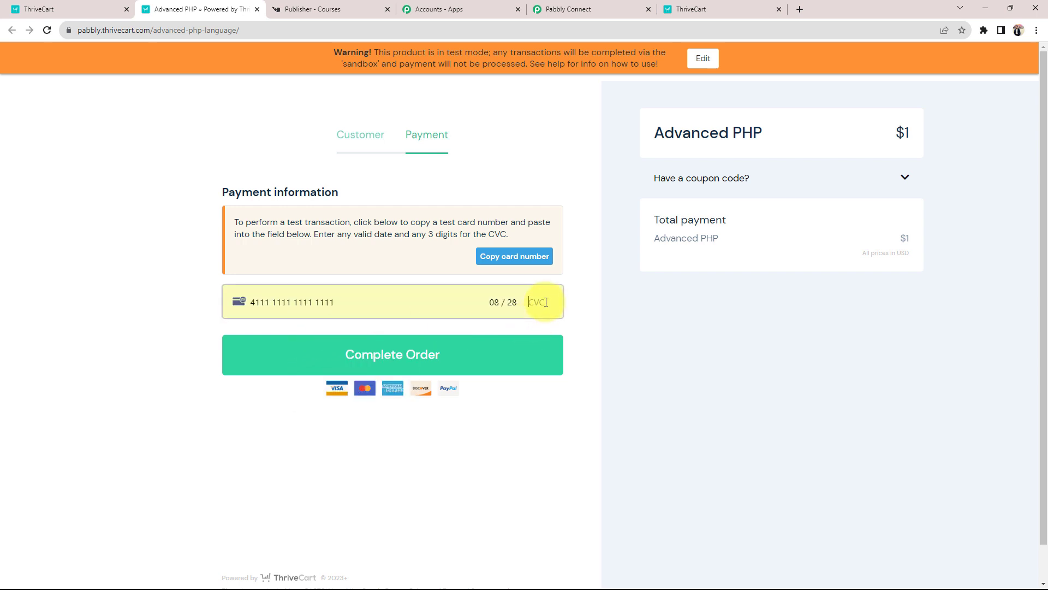
{"action": "type", "text": "123"}
{"action": "left_click", "coordinate": [397, 356]}
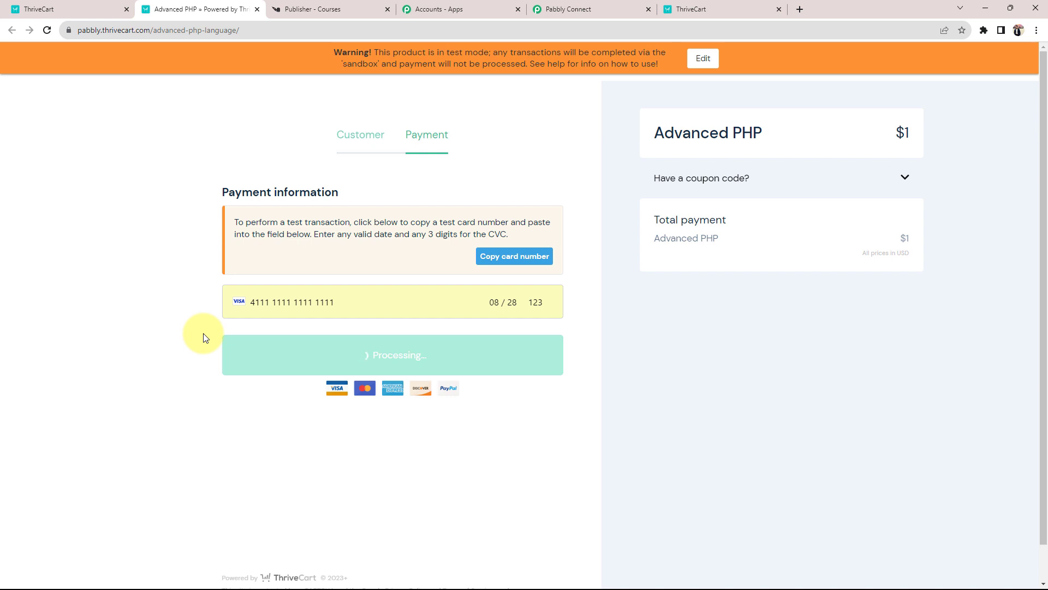
Step: Check the trigger's response status in Pabbly Connect and review the total and product on ThriveCart's order confirmation page
{"action": "left_click", "coordinate": [574, 8]}
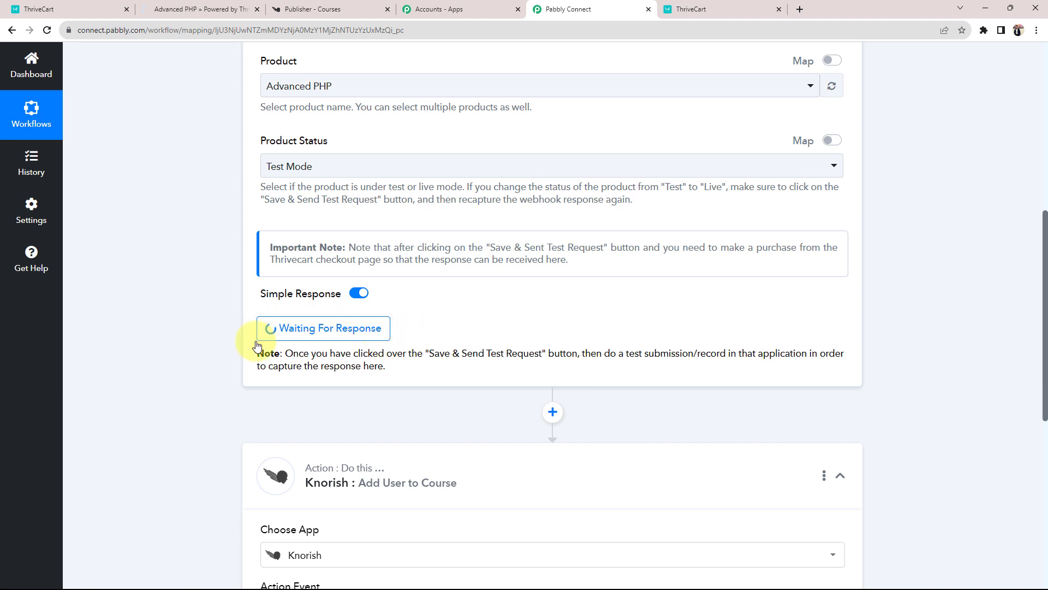
{"action": "left_click", "coordinate": [180, 8]}
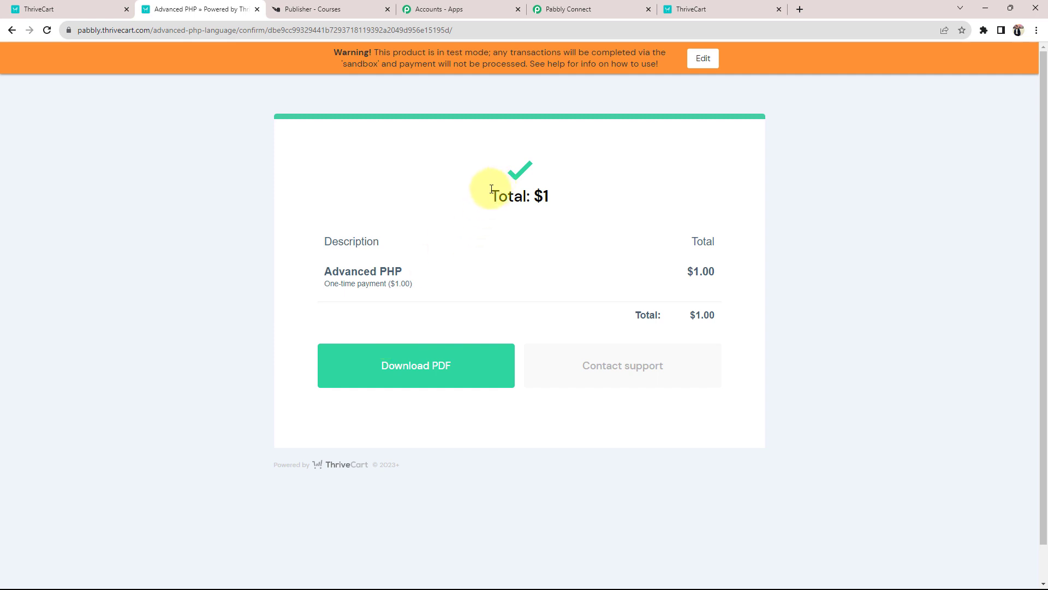
{"action": "left_click_drag", "start_coordinate": [491, 196], "coordinate": [554, 192]}
{"action": "left_click", "coordinate": [529, 234]}
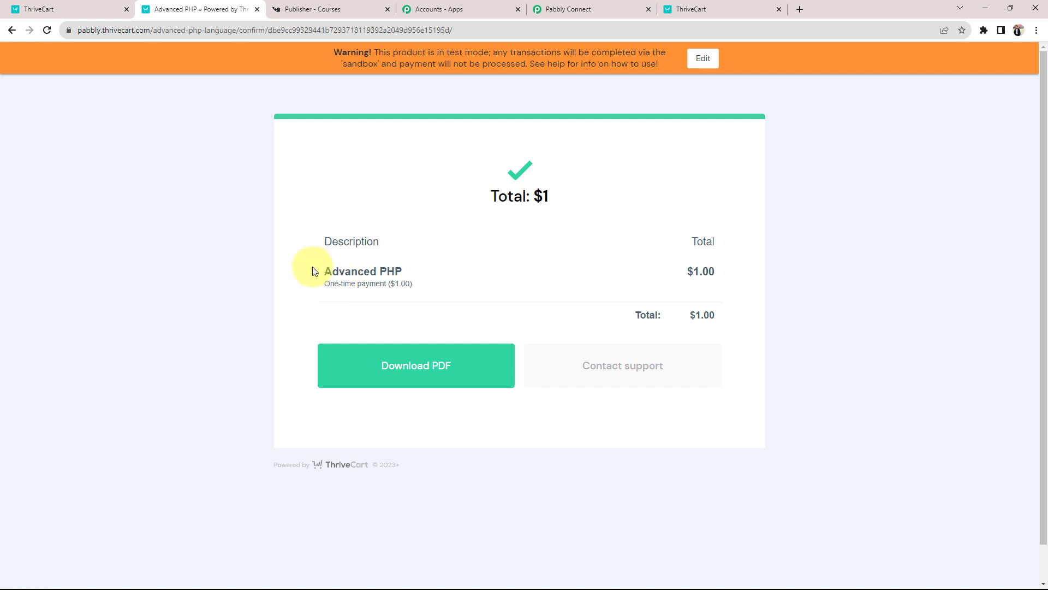
{"action": "left_click_drag", "start_coordinate": [311, 269], "coordinate": [384, 275]}
{"action": "left_click", "coordinate": [169, 280]}
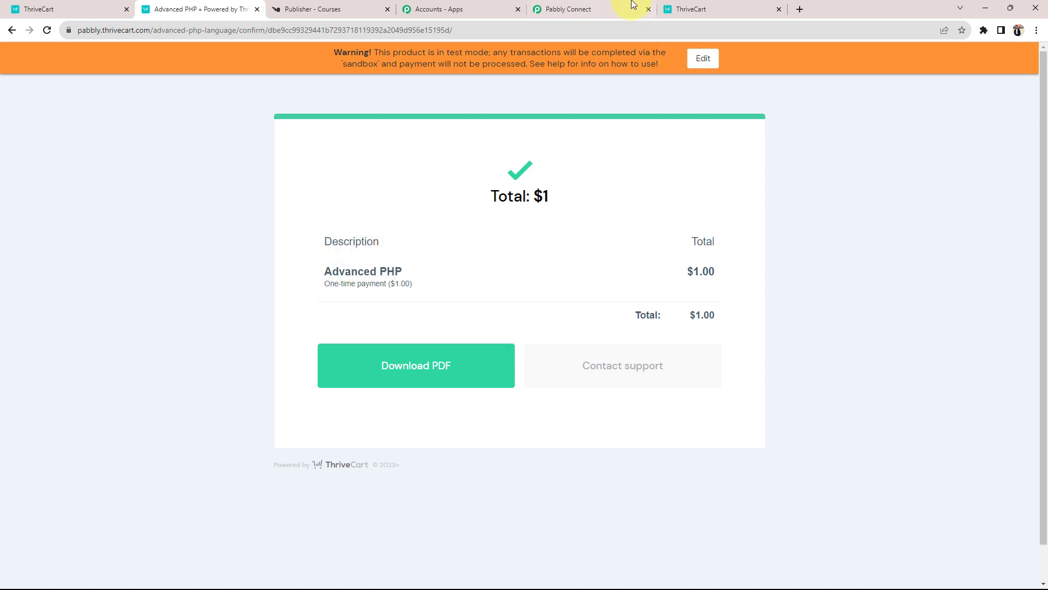
Step: Return to Pabbly Connect and examine the captured response's account, unit price, purchase name and purchase label
{"action": "left_click", "coordinate": [571, 6]}
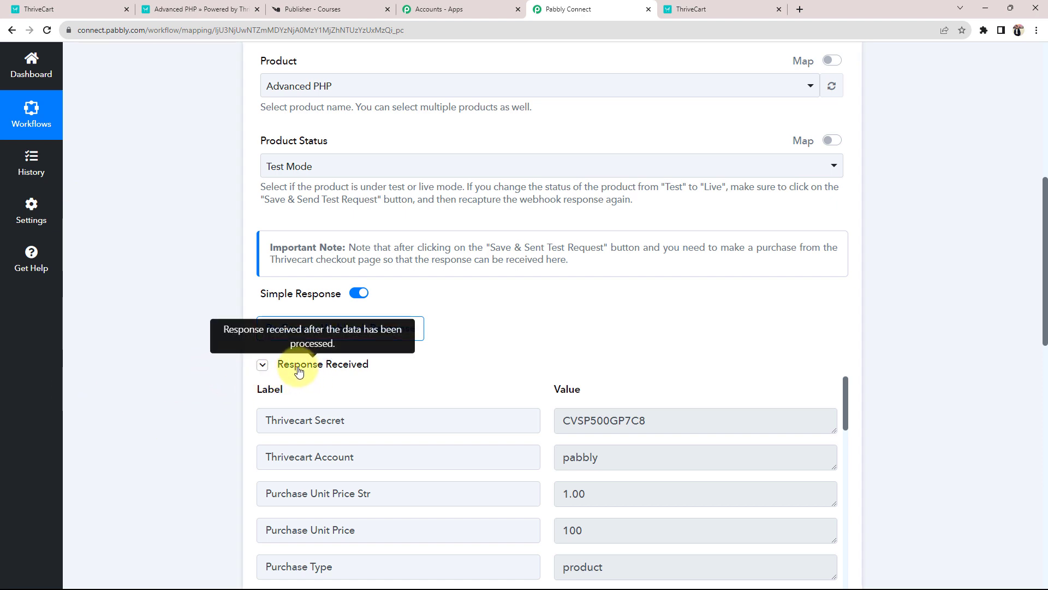
{"action": "scroll", "coordinate": [180, 404], "scroll_direction": "down", "scroll_amount": 2}
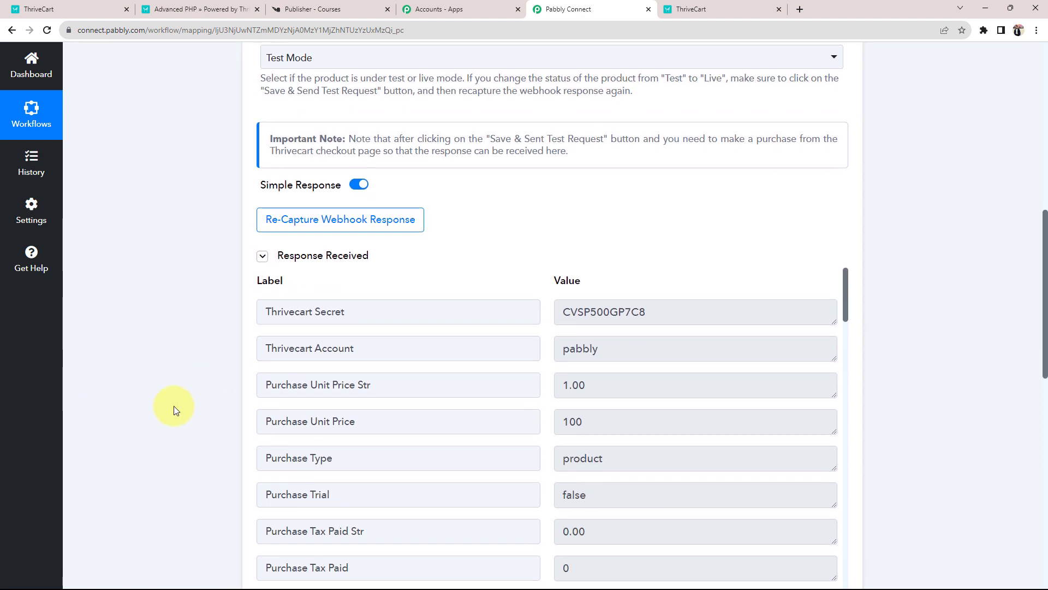
{"action": "double_click", "coordinate": [620, 348]}
{"action": "scroll", "coordinate": [113, 367], "scroll_direction": "down", "scroll_amount": 3}
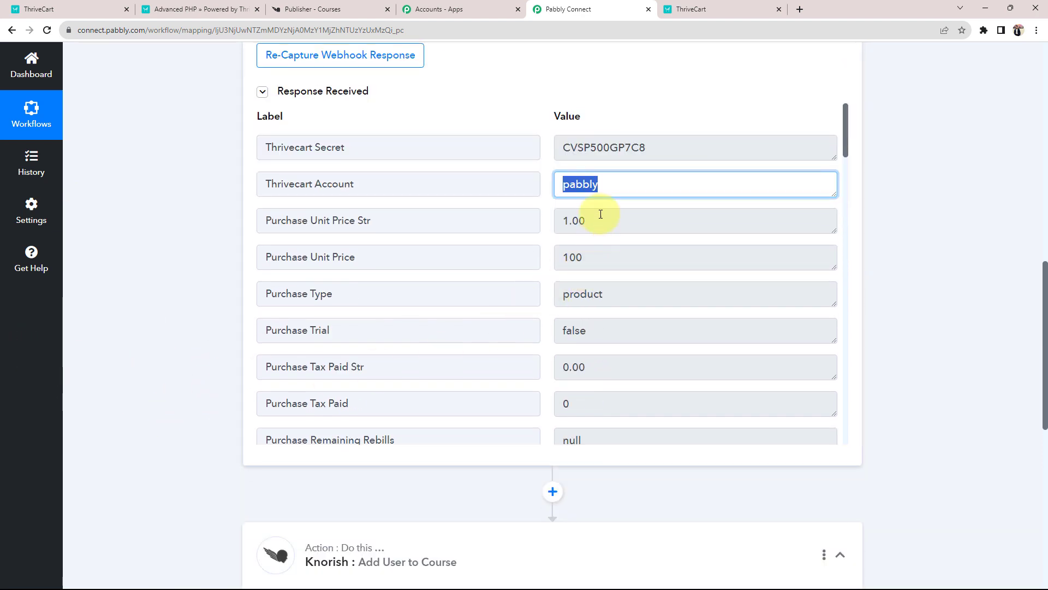
{"action": "left_click", "coordinate": [599, 215]}
{"action": "left_click_drag", "start_coordinate": [598, 215], "coordinate": [562, 220]}
{"action": "scroll", "coordinate": [684, 282], "scroll_direction": "down", "scroll_amount": 3}
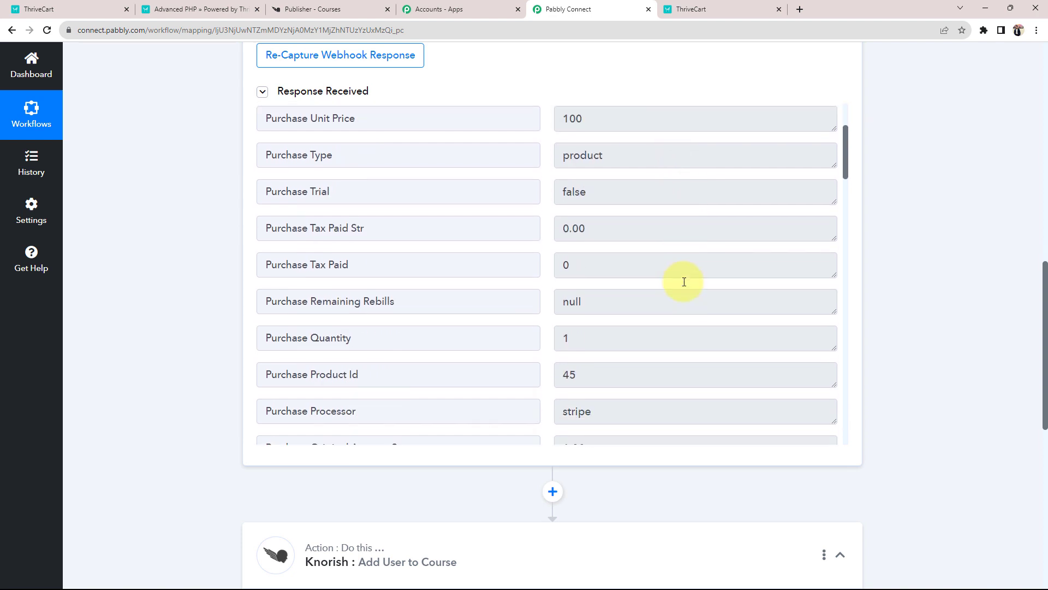
{"action": "scroll", "coordinate": [684, 281], "scroll_direction": "down", "scroll_amount": 10}
{"action": "scroll", "coordinate": [683, 281], "scroll_direction": "up", "scroll_amount": 3}
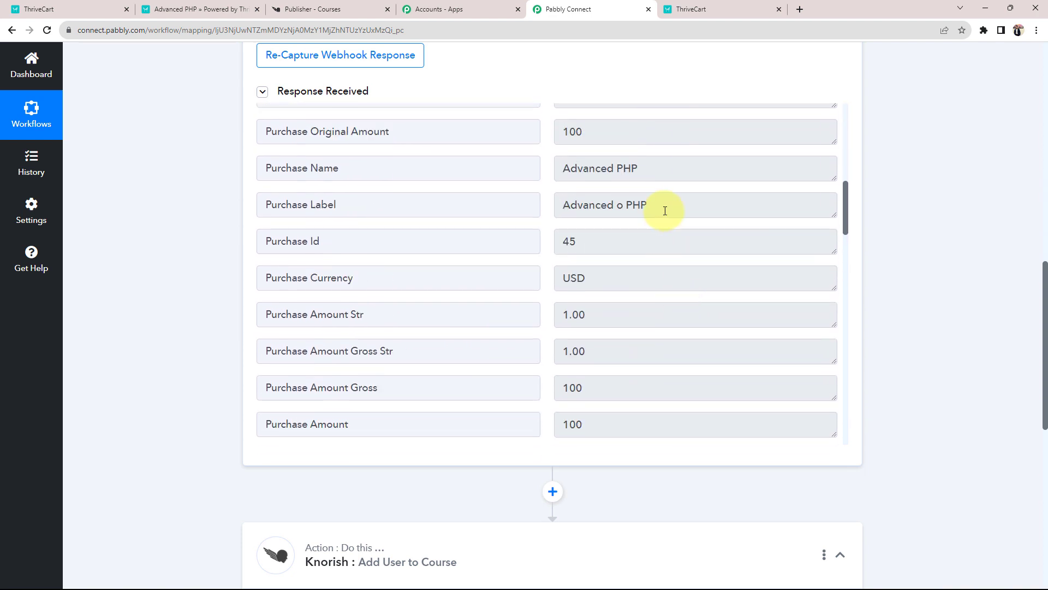
{"action": "left_click_drag", "start_coordinate": [665, 211], "coordinate": [467, 224]}
{"action": "left_click_drag", "start_coordinate": [655, 168], "coordinate": [508, 169]}
{"action": "scroll", "coordinate": [632, 306], "scroll_direction": "down", "scroll_amount": 5}
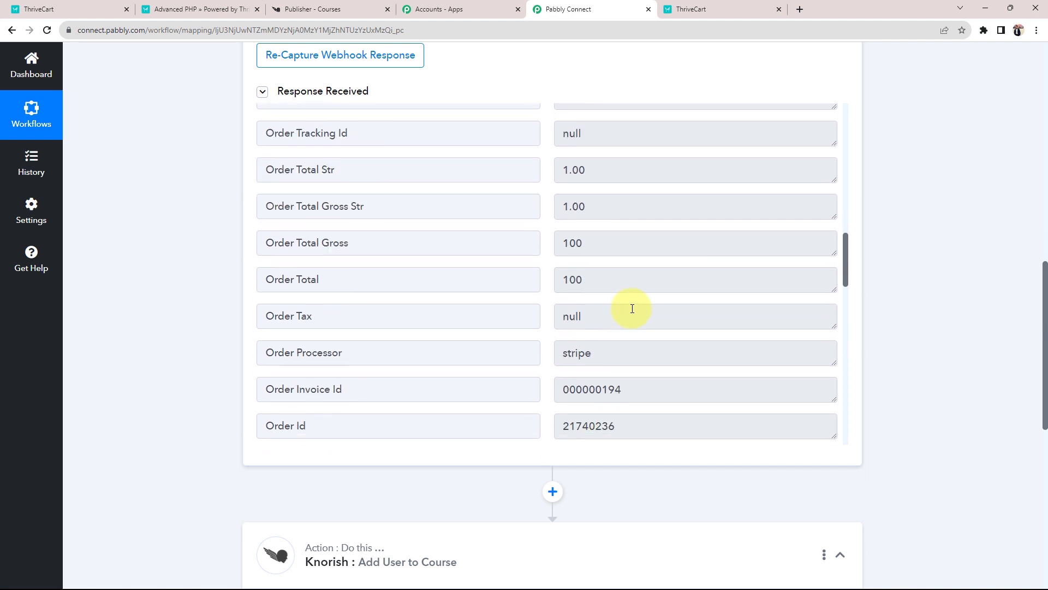
Step: Examine the customer's name, email and contact number in the captured ThriveCart response
{"action": "scroll", "coordinate": [633, 308], "scroll_direction": "down", "scroll_amount": 12}
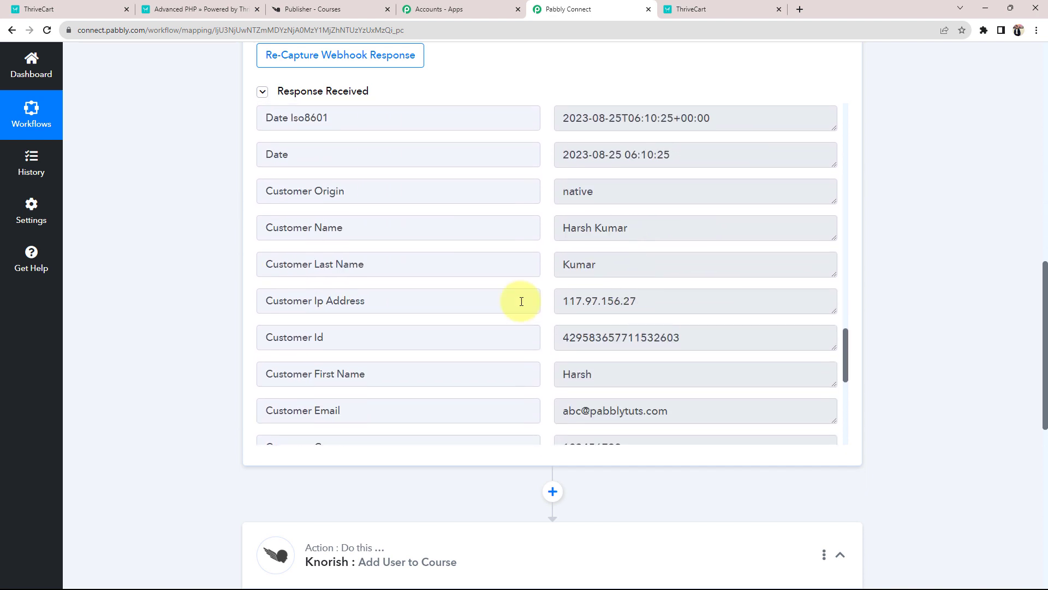
{"action": "left_click", "coordinate": [639, 227]}
{"action": "left_click_drag", "start_coordinate": [639, 227], "coordinate": [558, 231]}
{"action": "scroll", "coordinate": [604, 276], "scroll_direction": "down", "scroll_amount": 2}
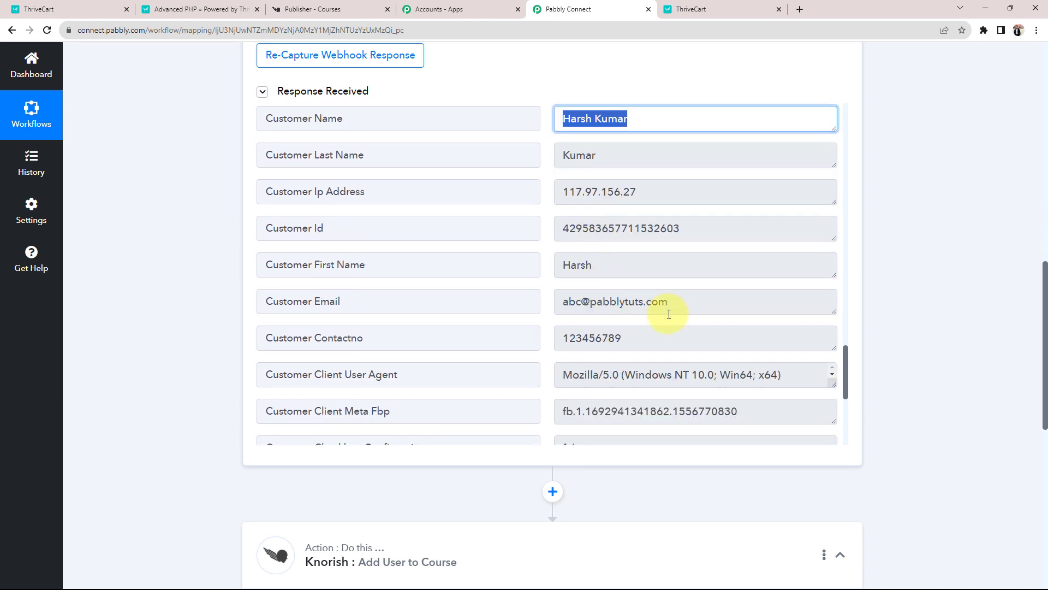
{"action": "left_click_drag", "start_coordinate": [667, 301], "coordinate": [561, 323]}
{"action": "left_click_drag", "start_coordinate": [662, 339], "coordinate": [555, 343]}
{"action": "left_click", "coordinate": [171, 338]}
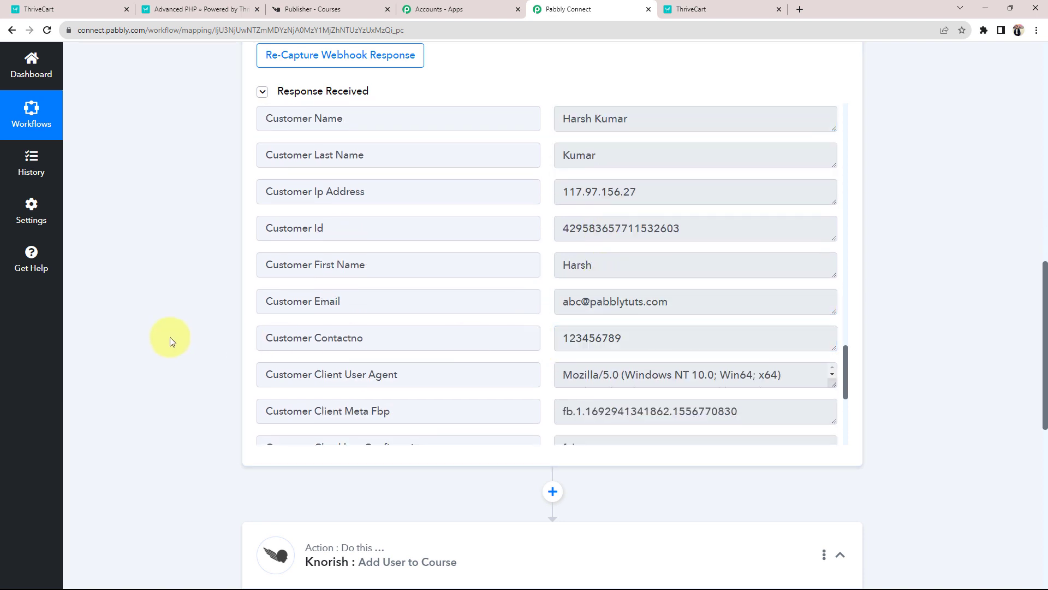
Step: Open the connection settings of the Knorish Add User to Course action and choose to add a new connection
{"action": "scroll", "coordinate": [217, 335], "scroll_direction": "up", "scroll_amount": 15}
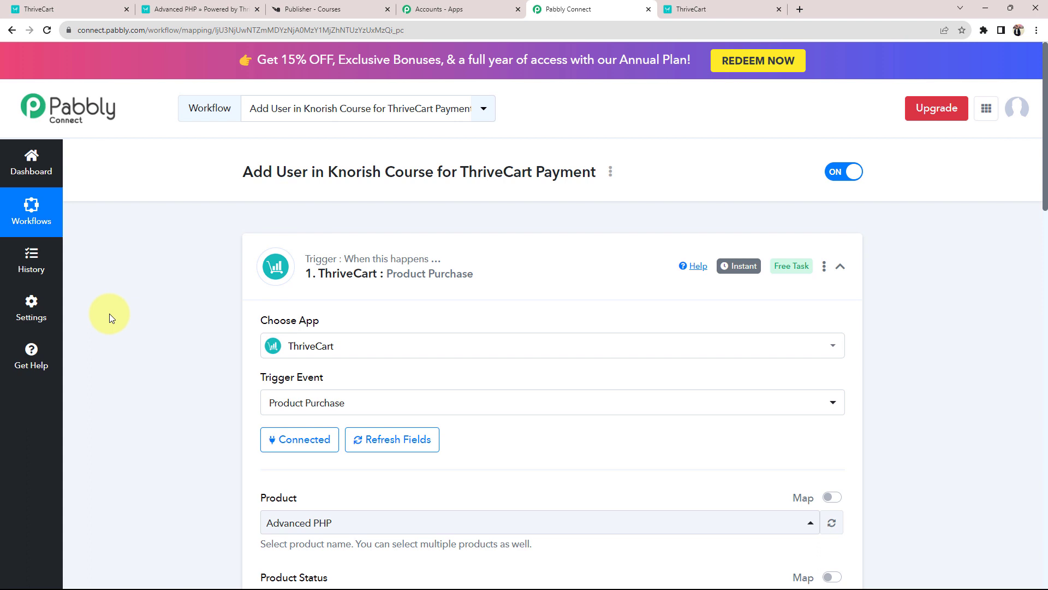
{"action": "scroll", "coordinate": [109, 313], "scroll_direction": "down", "scroll_amount": 10}
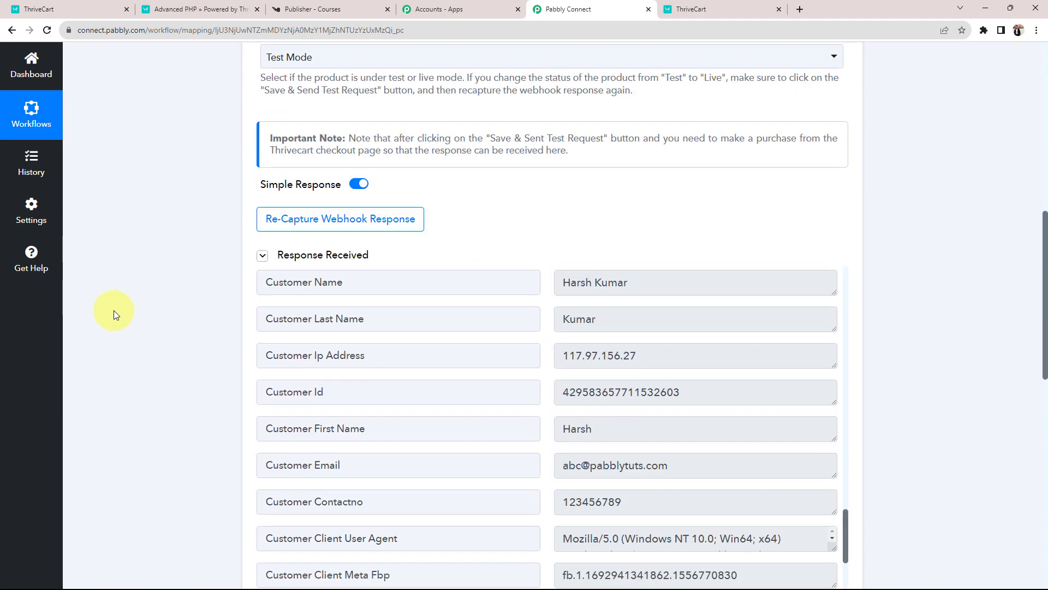
{"action": "scroll", "coordinate": [113, 310], "scroll_direction": "down", "scroll_amount": 10}
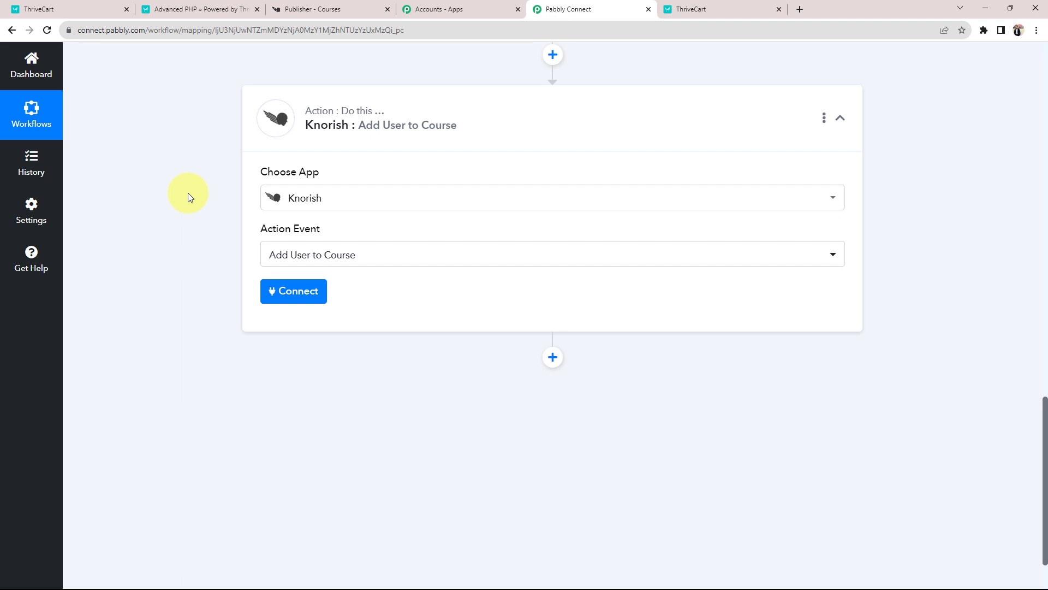
{"action": "left_click", "coordinate": [309, 292]}
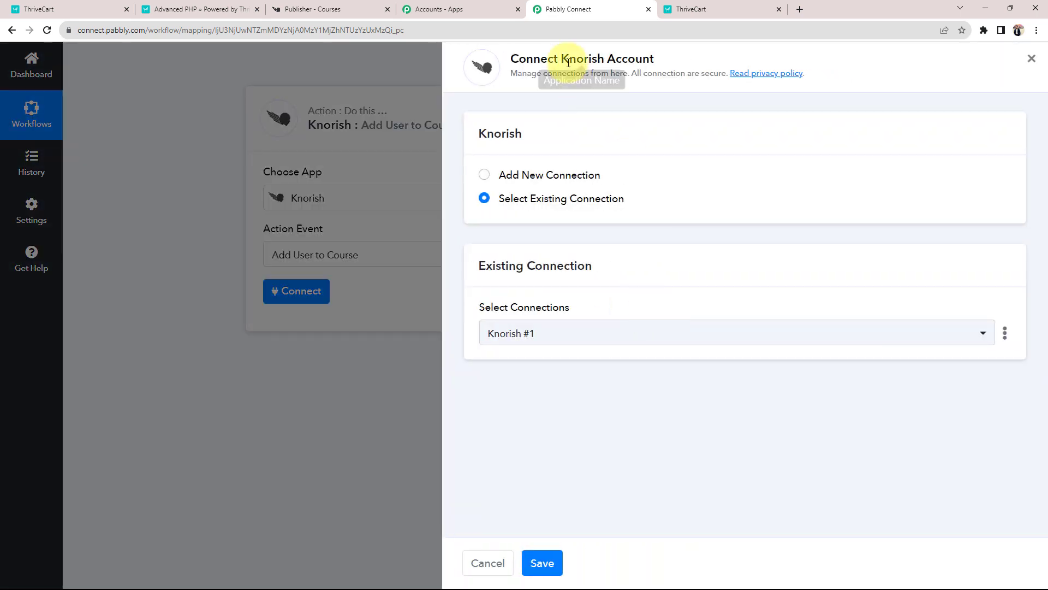
{"action": "left_click_drag", "start_coordinate": [570, 59], "coordinate": [737, 60]}
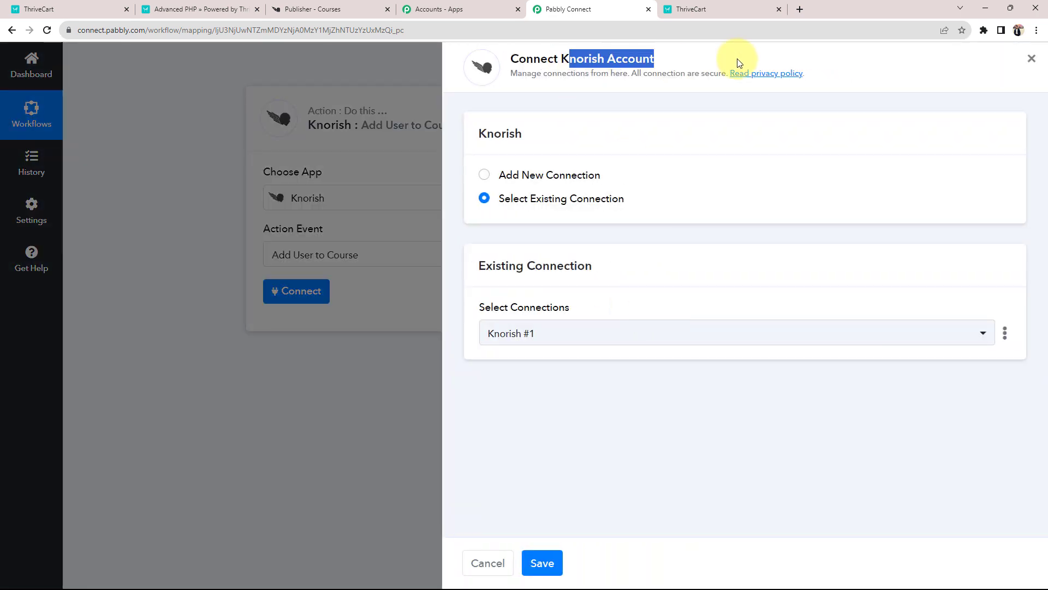
{"action": "left_click", "coordinate": [697, 167]}
{"action": "left_click", "coordinate": [484, 175]}
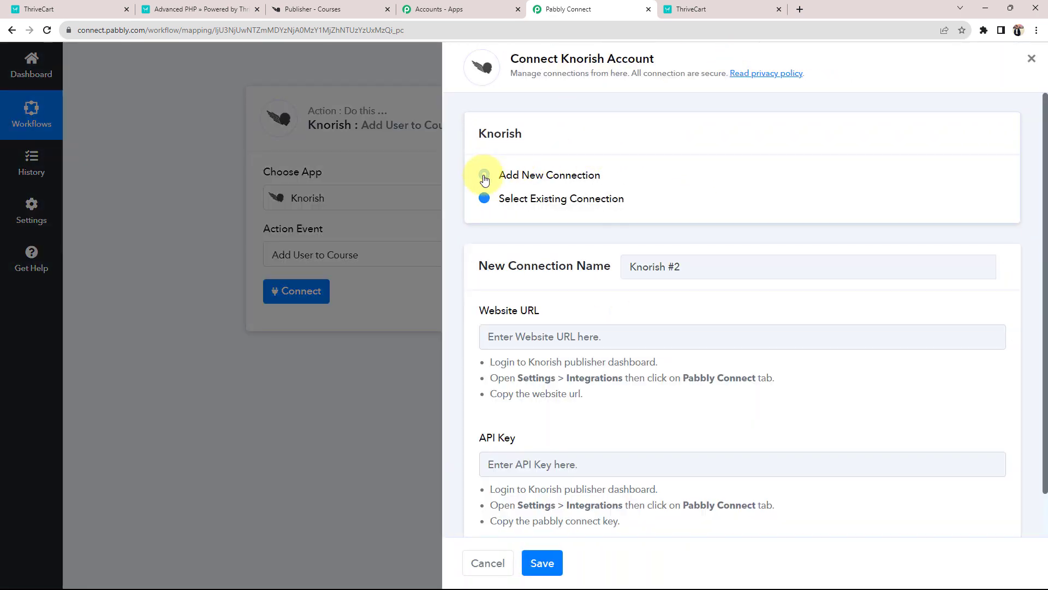
Step: Read the instructions for finding the Website URL and API Key required by the new Knorish connection
{"action": "scroll", "coordinate": [511, 303], "scroll_direction": "down", "scroll_amount": 1}
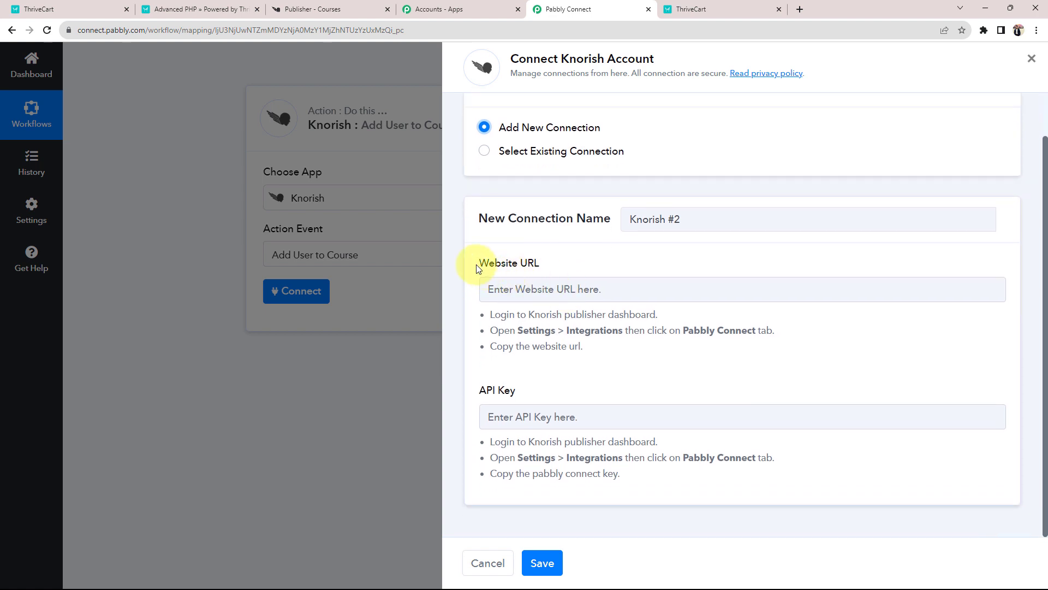
{"action": "left_click_drag", "start_coordinate": [476, 264], "coordinate": [574, 268]}
{"action": "left_click_drag", "start_coordinate": [480, 391], "coordinate": [543, 399]}
{"action": "left_click", "coordinate": [565, 359]}
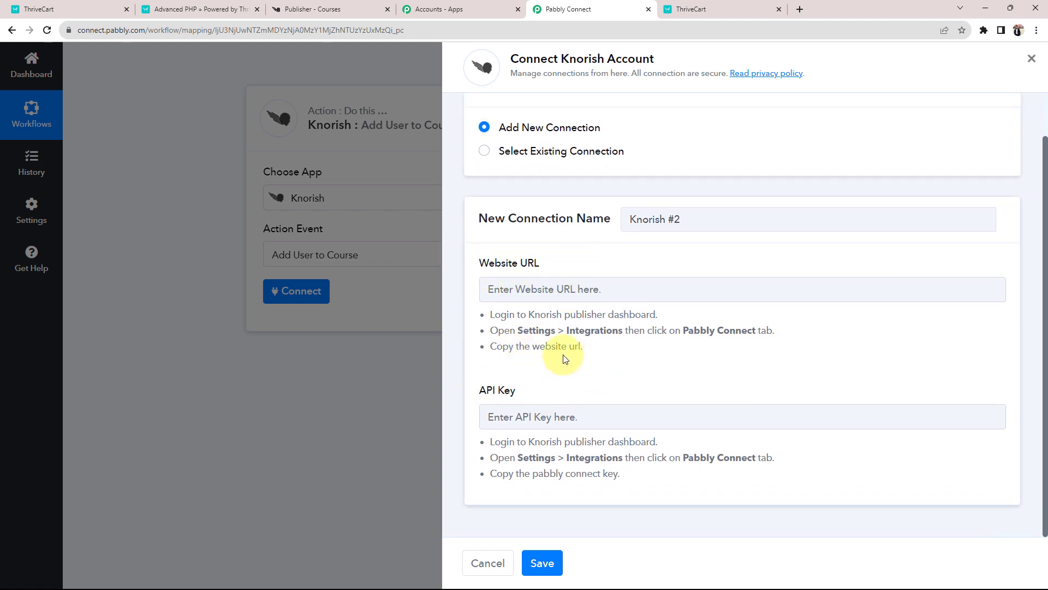
{"action": "left_click_drag", "start_coordinate": [480, 321], "coordinate": [619, 359]}
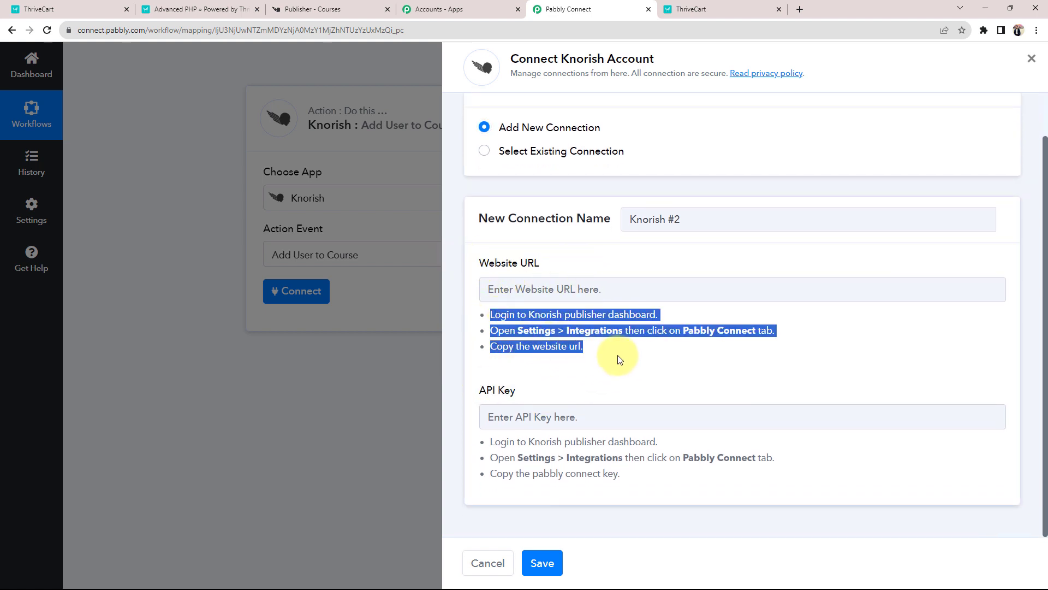
{"action": "left_click", "coordinate": [579, 375]}
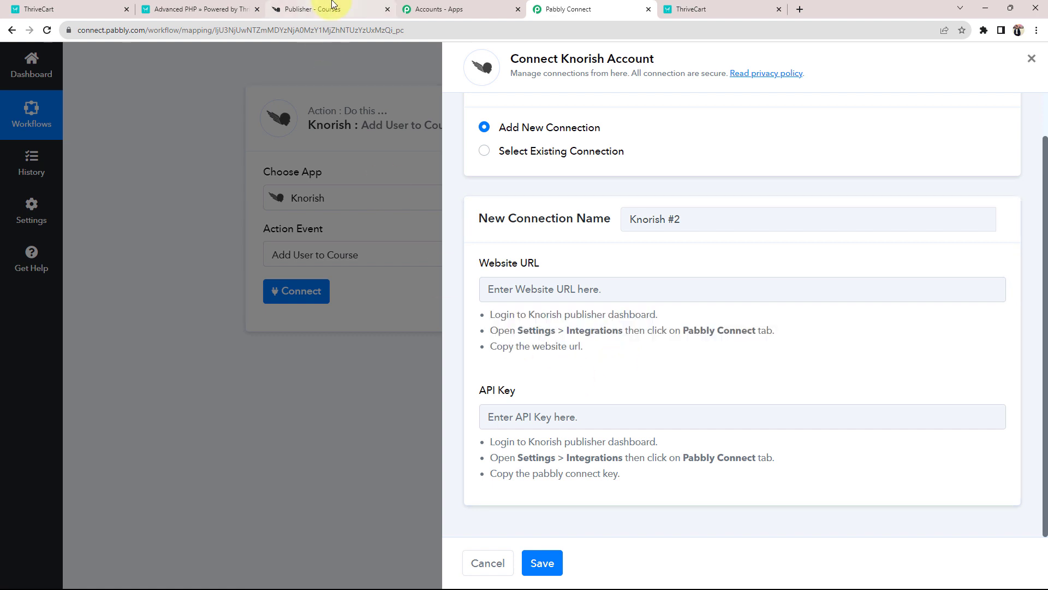
Step: Switch to the Knorish publisher dashboard and open the Pabbly Connect integration settings
{"action": "left_click", "coordinate": [332, 6]}
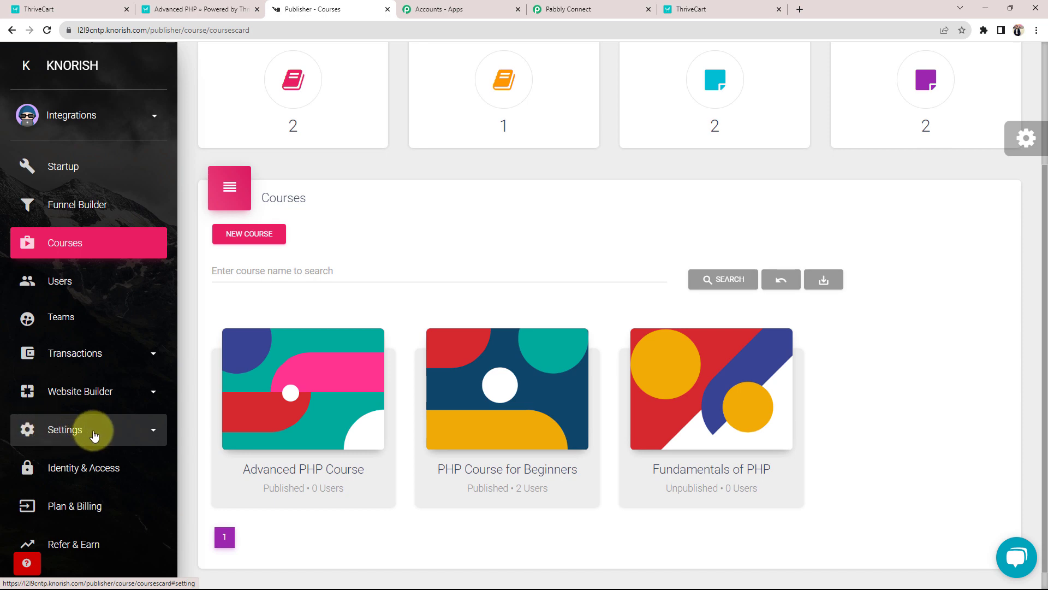
{"action": "left_click", "coordinate": [145, 435]}
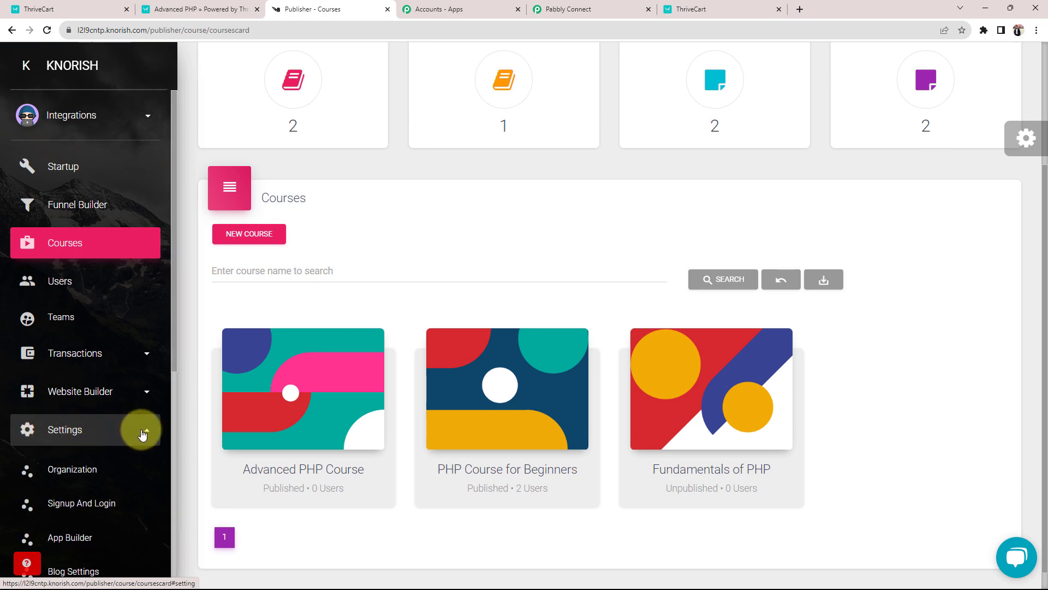
{"action": "scroll", "coordinate": [84, 475], "scroll_direction": "down", "scroll_amount": 6}
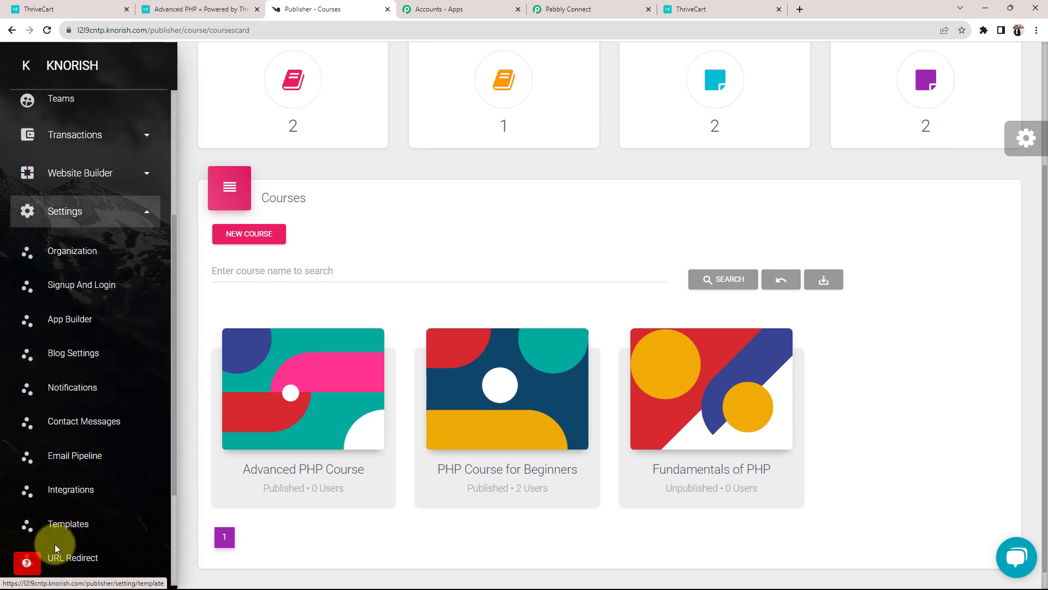
{"action": "scroll", "coordinate": [59, 534], "scroll_direction": "down", "scroll_amount": 1}
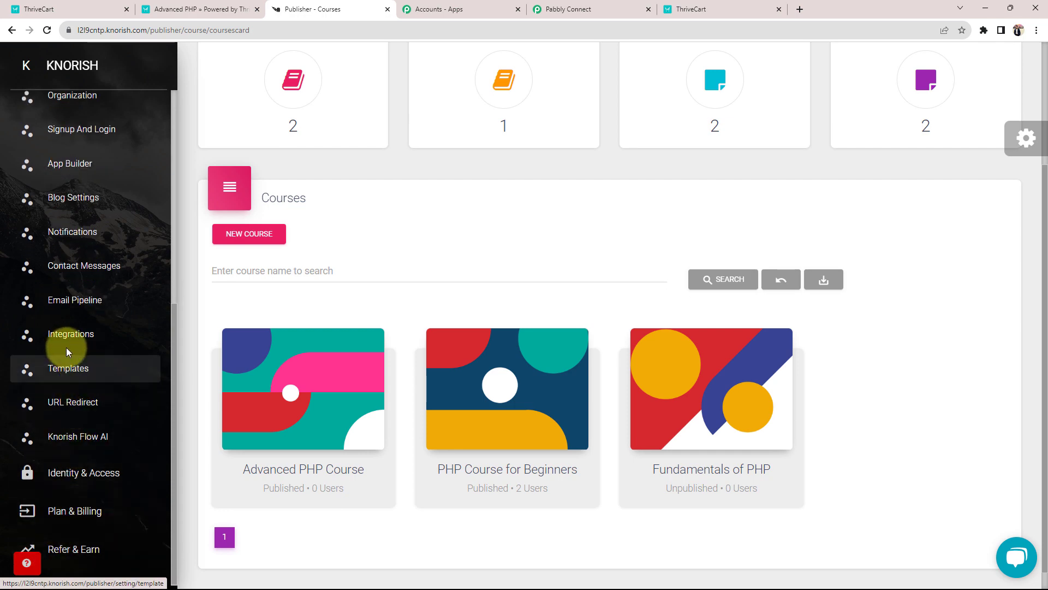
{"action": "left_click", "coordinate": [59, 340]}
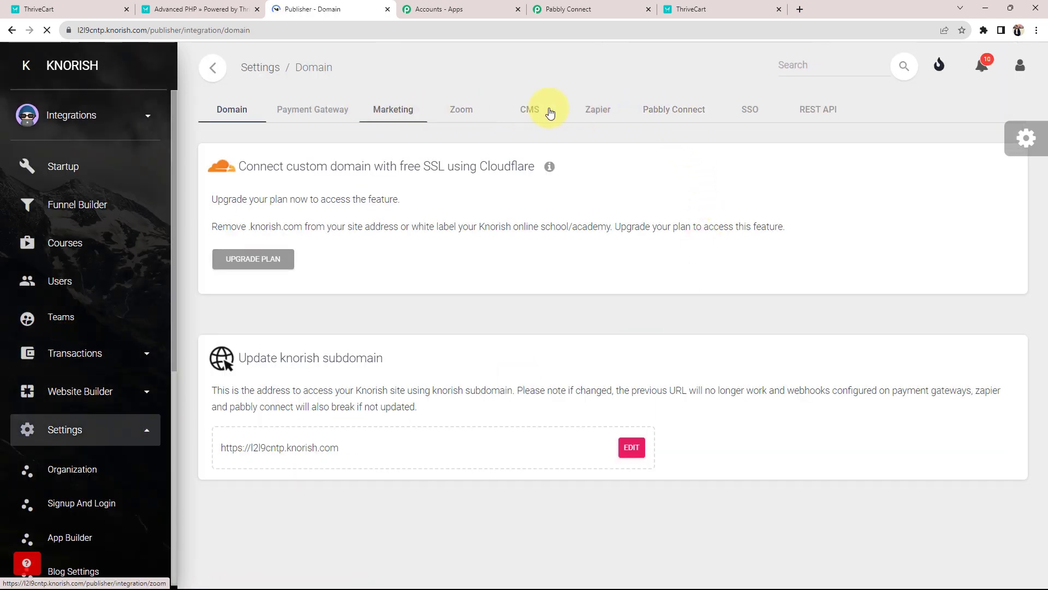
{"action": "left_click", "coordinate": [682, 111]}
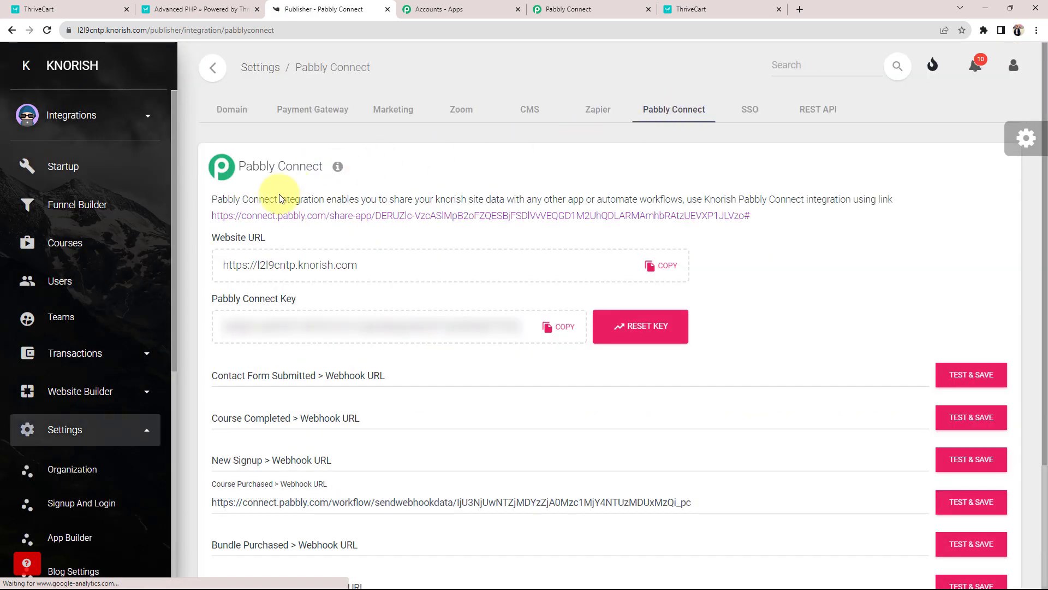
{"action": "left_click_drag", "start_coordinate": [212, 238], "coordinate": [320, 238]}
{"action": "left_click", "coordinate": [321, 238]}
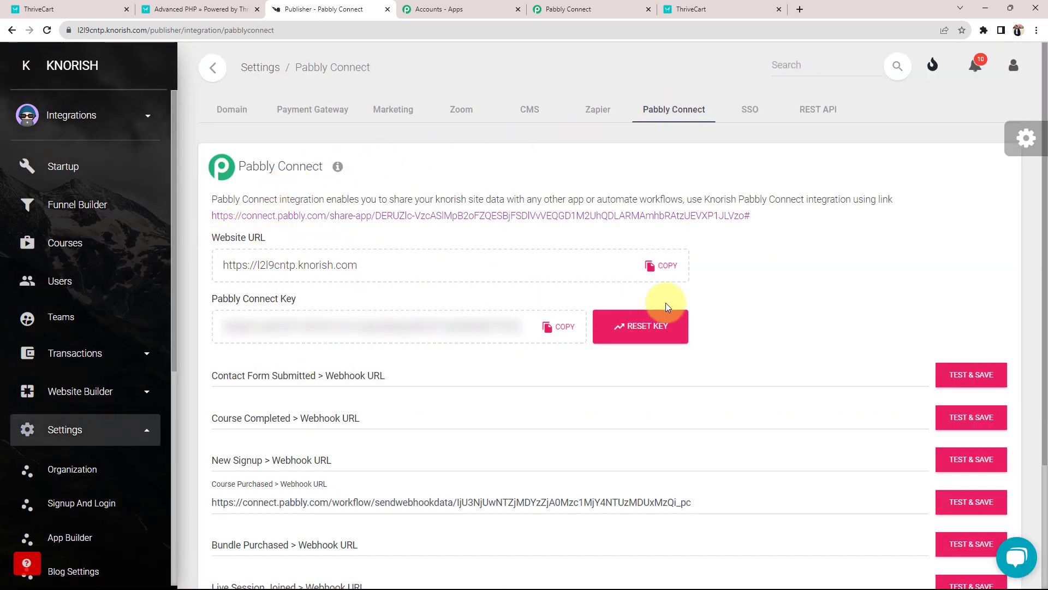
{"action": "left_click", "coordinate": [667, 266]}
{"action": "key", "text": "ctrl+c"}
{"action": "left_click", "coordinate": [570, 9]}
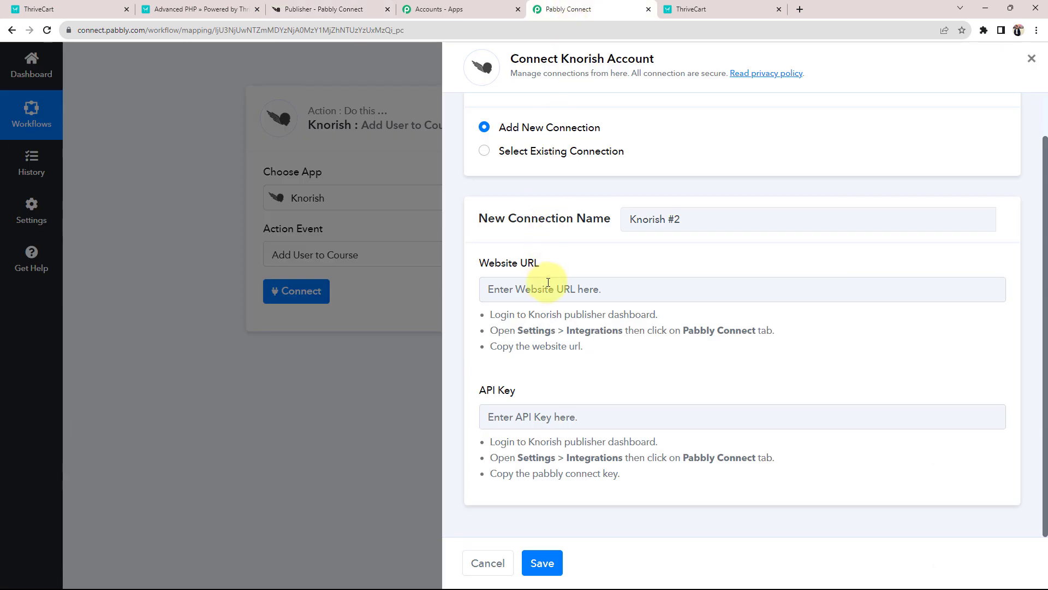
{"action": "left_click", "coordinate": [548, 283]}
{"action": "key", "text": "ctrl+v"}
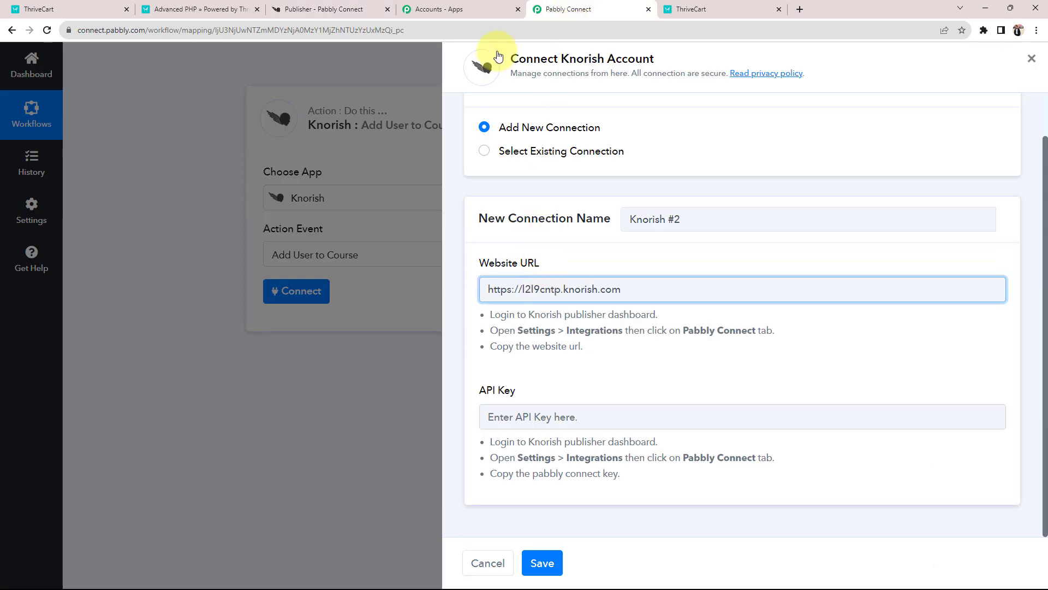
Step: Copy the Pabbly Connect Key from the Knorish dashboard, paste it as the new connection's API Key, and save the connection
{"action": "left_click", "coordinate": [343, 5]}
{"action": "left_click_drag", "start_coordinate": [224, 331], "coordinate": [533, 375]}
{"action": "left_click", "coordinate": [557, 358]}
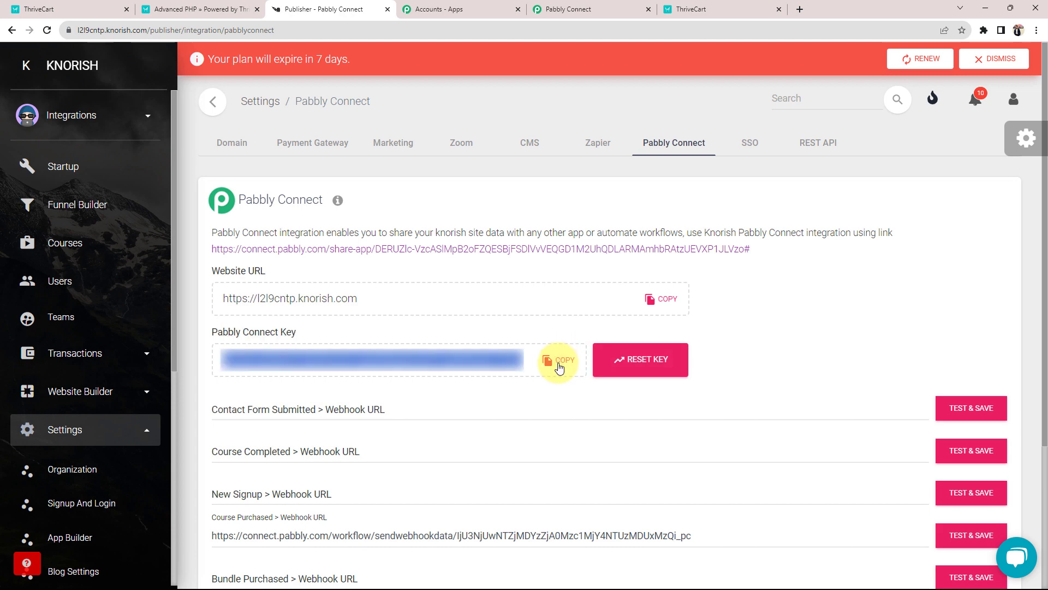
{"action": "left_click", "coordinate": [609, 3]}
{"action": "left_click", "coordinate": [512, 417]}
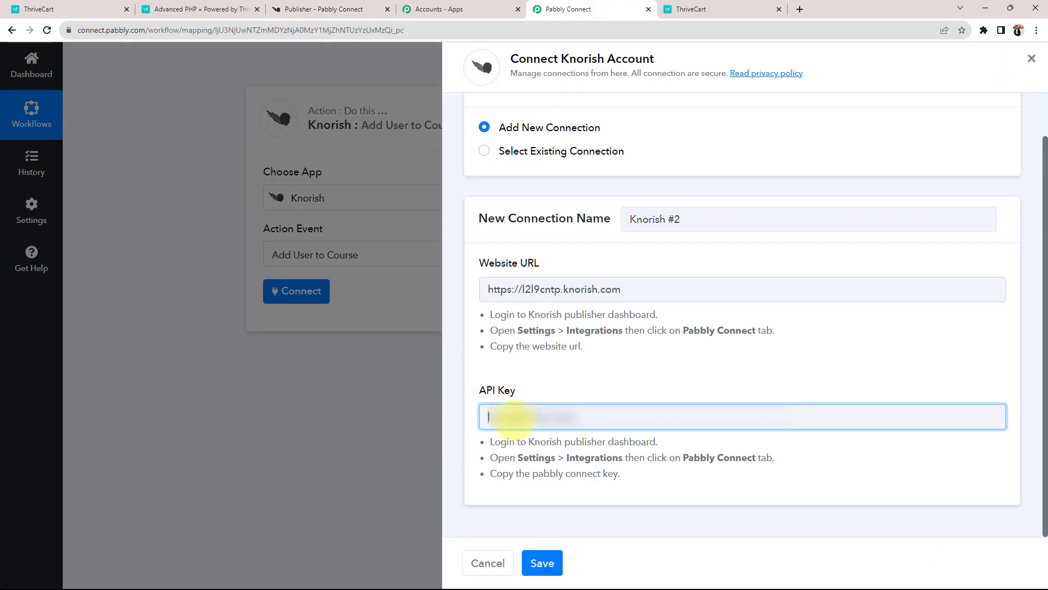
{"action": "key", "text": "ctrl+v"}
{"action": "left_click", "coordinate": [542, 558]}
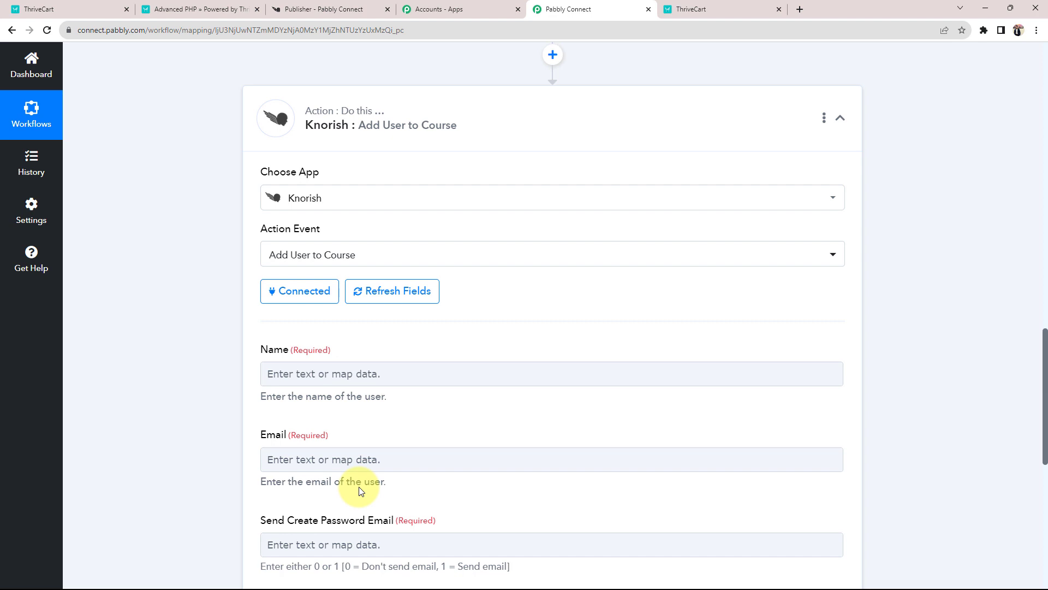
Step: Review the action's required Name, Email, Send Create Password Email and Course ID fields against the customer data captured from ThriveCart
{"action": "scroll", "coordinate": [372, 485], "scroll_direction": "down", "scroll_amount": 2}
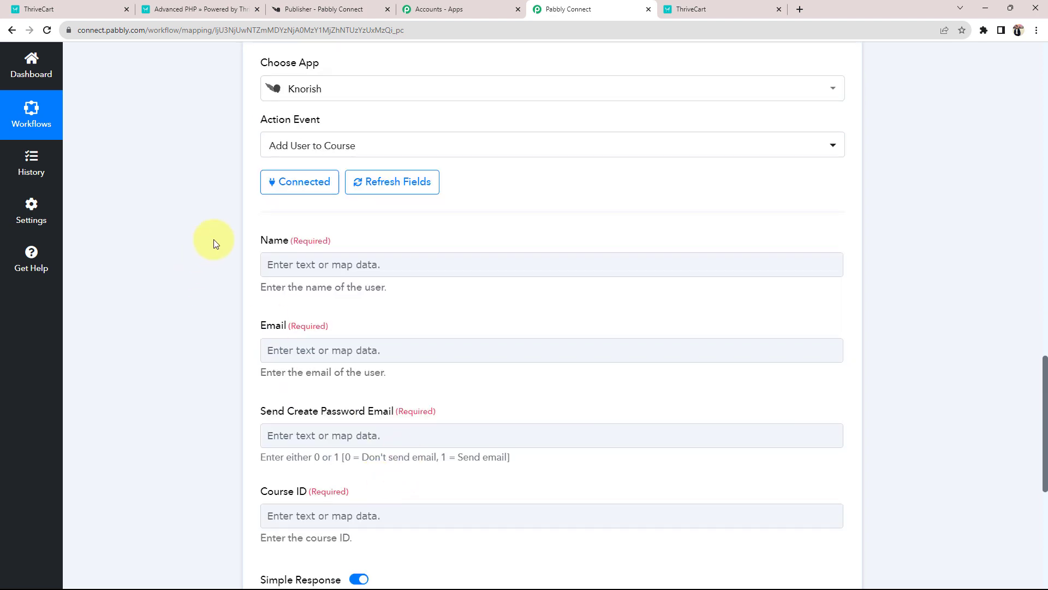
{"action": "scroll", "coordinate": [211, 332], "scroll_direction": "down", "scroll_amount": 1}
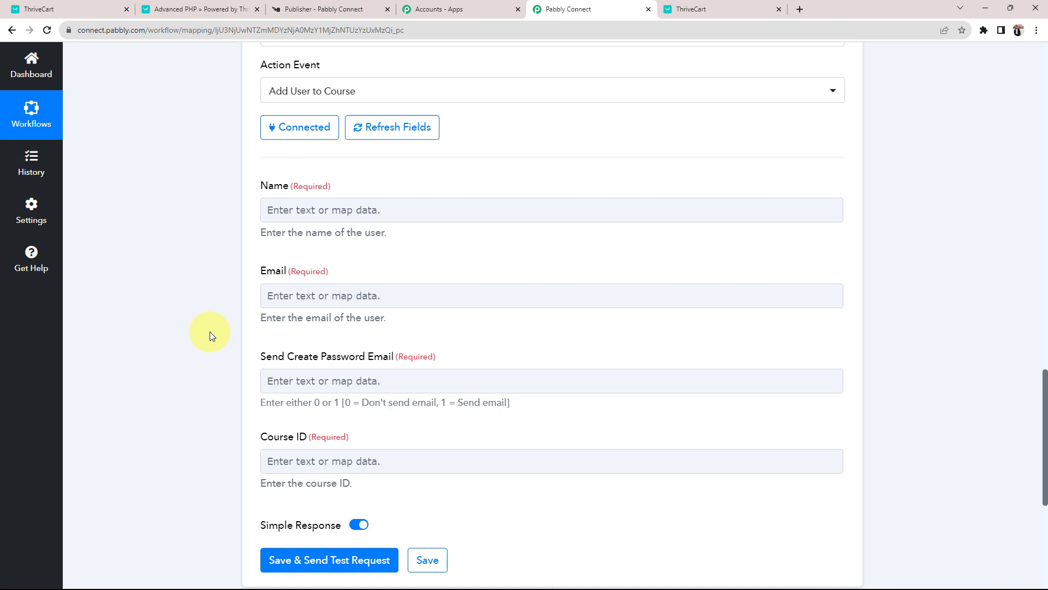
{"action": "left_click_drag", "start_coordinate": [288, 186], "coordinate": [330, 186]}
{"action": "left_click", "coordinate": [206, 356]}
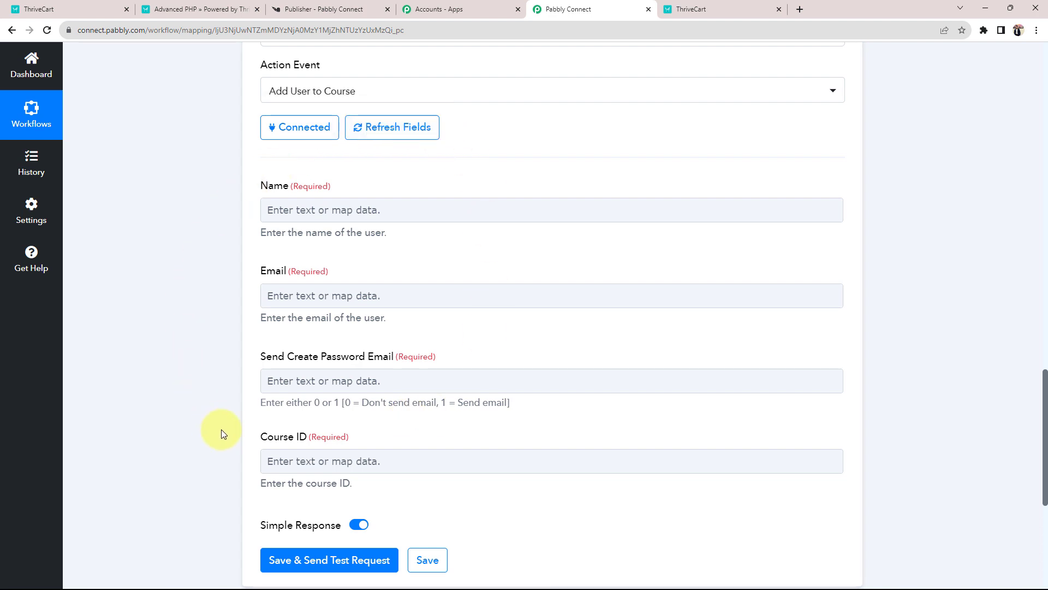
{"action": "scroll", "coordinate": [221, 433], "scroll_direction": "up", "scroll_amount": 2}
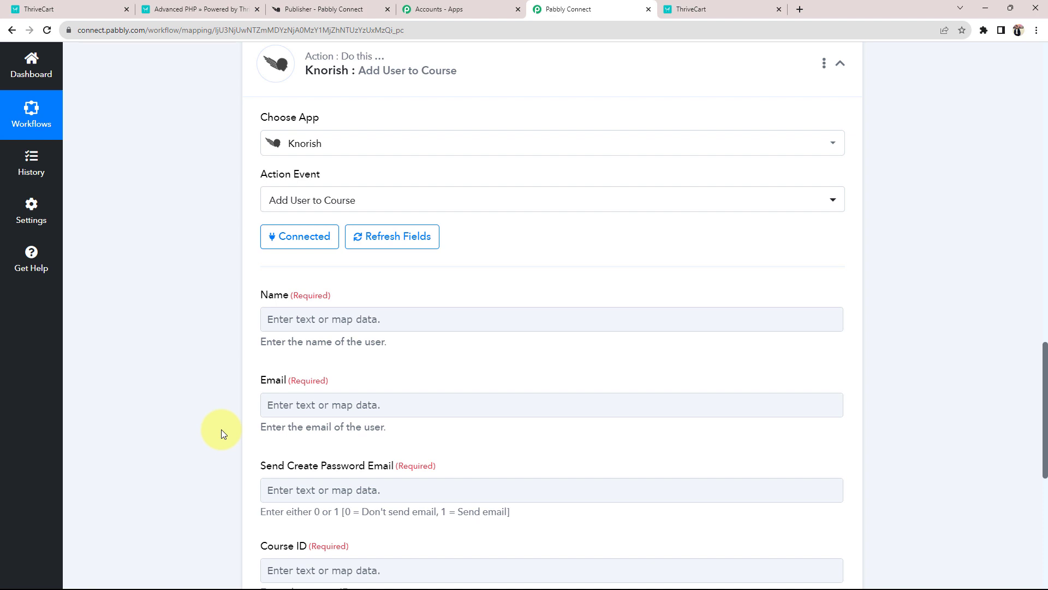
{"action": "scroll", "coordinate": [221, 429], "scroll_direction": "up", "scroll_amount": 8}
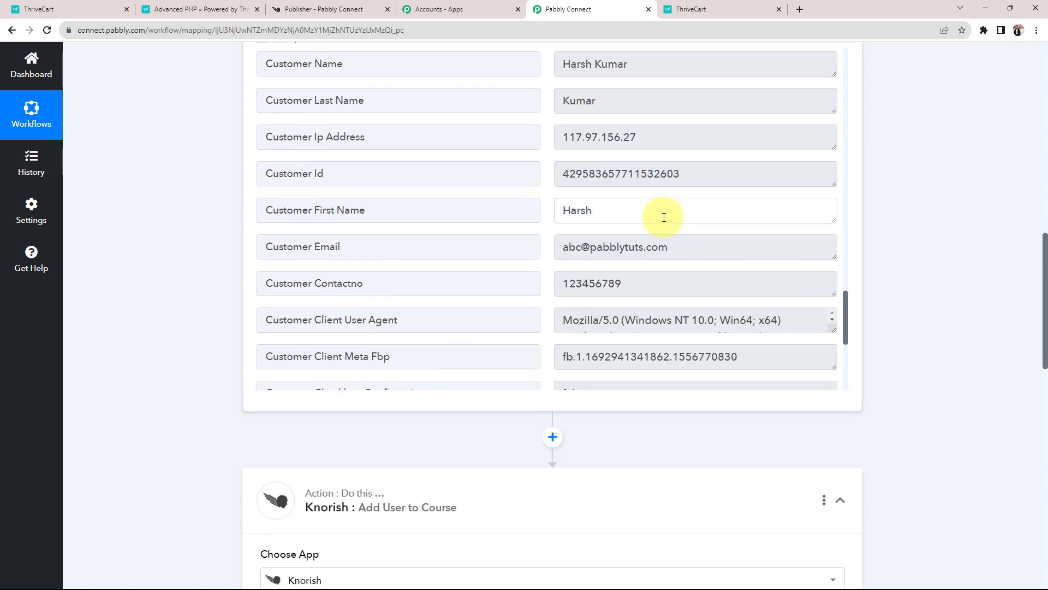
{"action": "left_click_drag", "start_coordinate": [664, 217], "coordinate": [526, 222]}
{"action": "scroll", "coordinate": [468, 300], "scroll_direction": "down", "scroll_amount": 3}
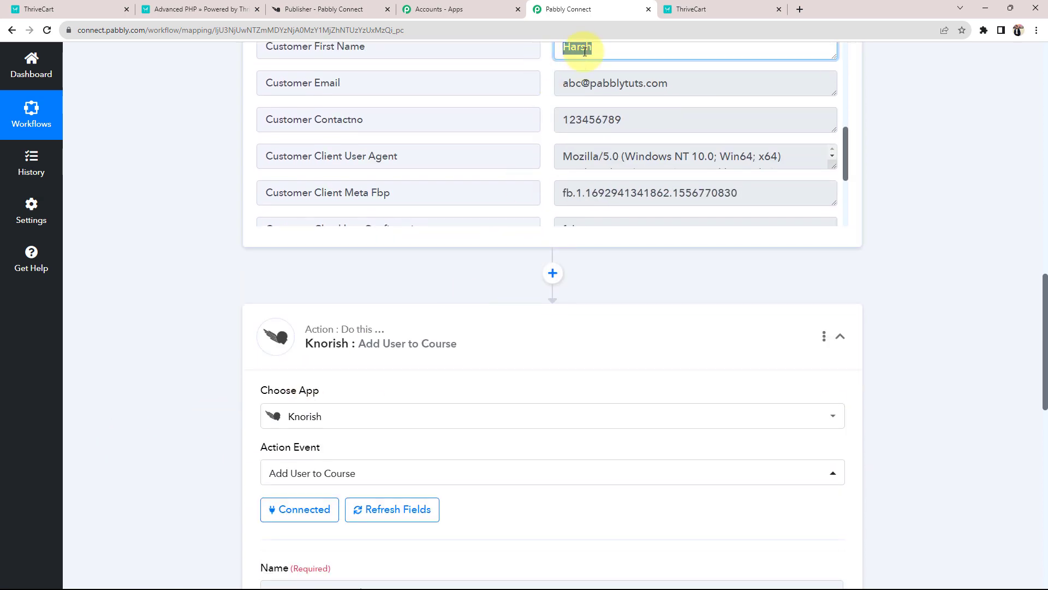
{"action": "scroll", "coordinate": [215, 295], "scroll_direction": "down", "scroll_amount": 4}
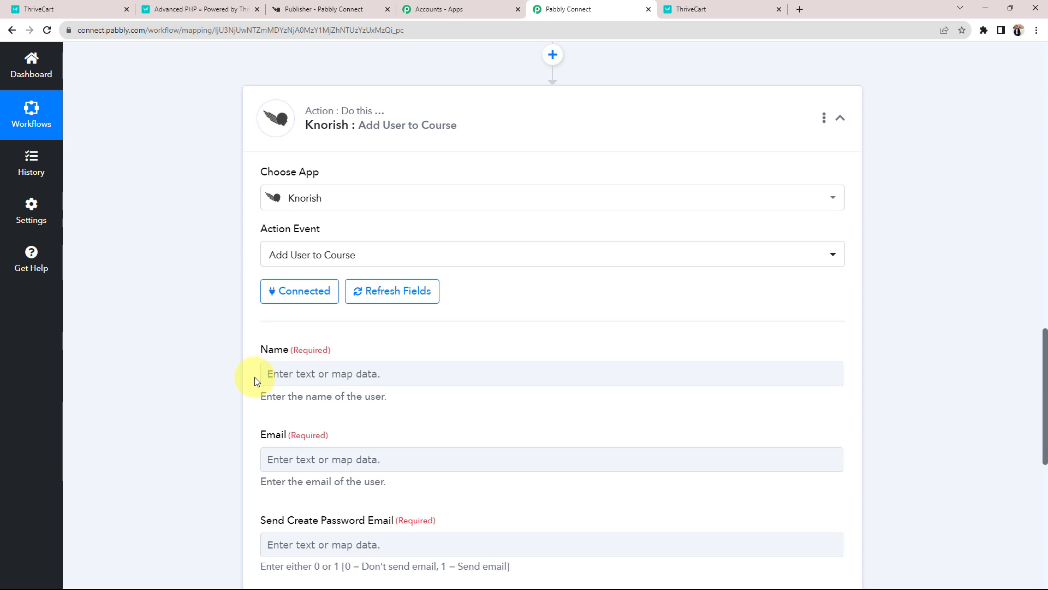
{"action": "scroll", "coordinate": [258, 377], "scroll_direction": "up", "scroll_amount": 7}
{"action": "double_click", "coordinate": [632, 215]}
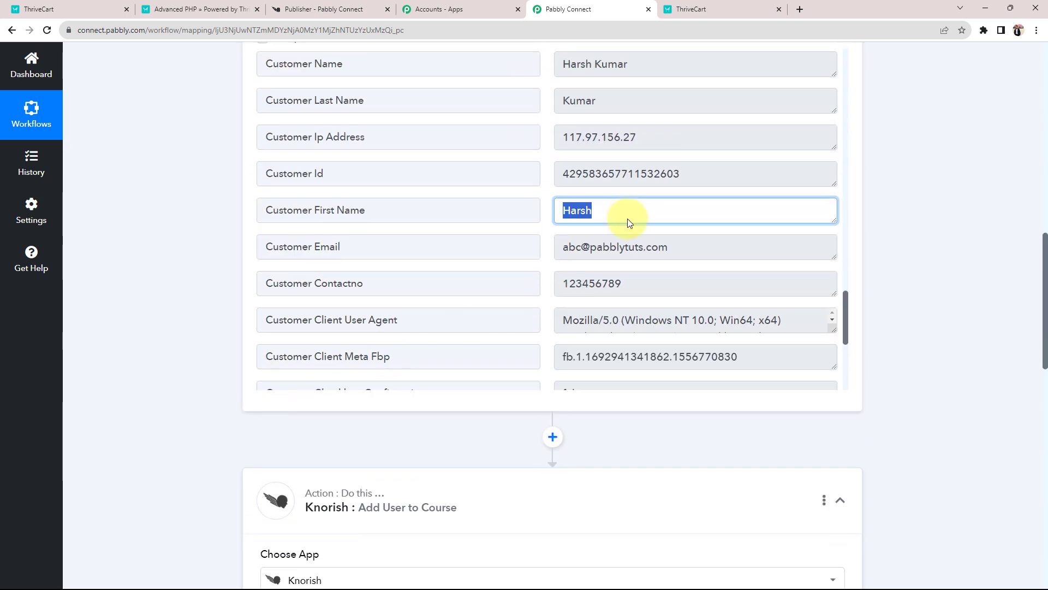
{"action": "triple_click", "coordinate": [672, 241]}
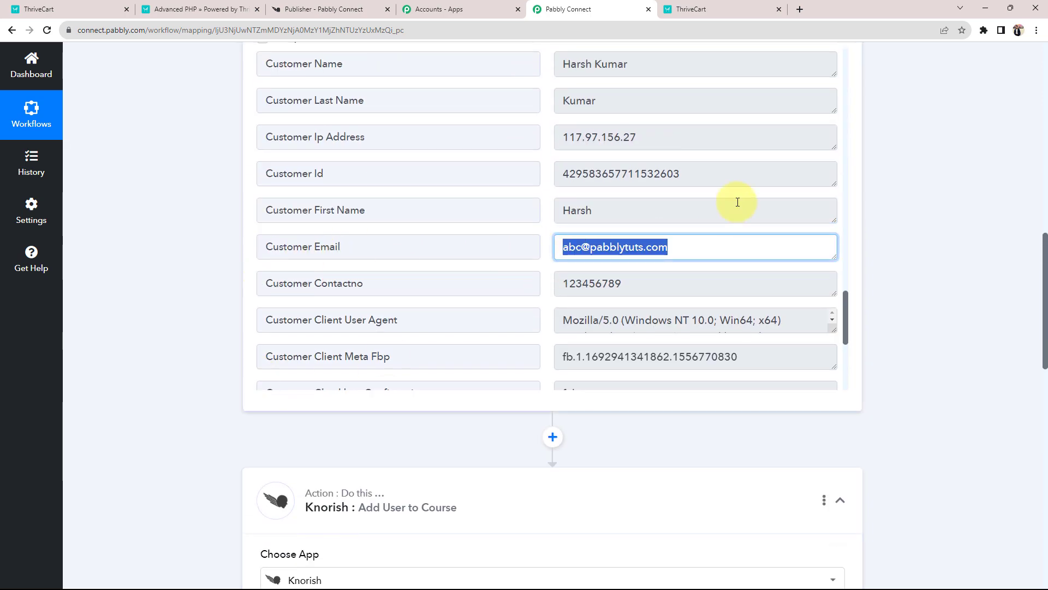
{"action": "scroll", "coordinate": [214, 295], "scroll_direction": "down", "scroll_amount": 8}
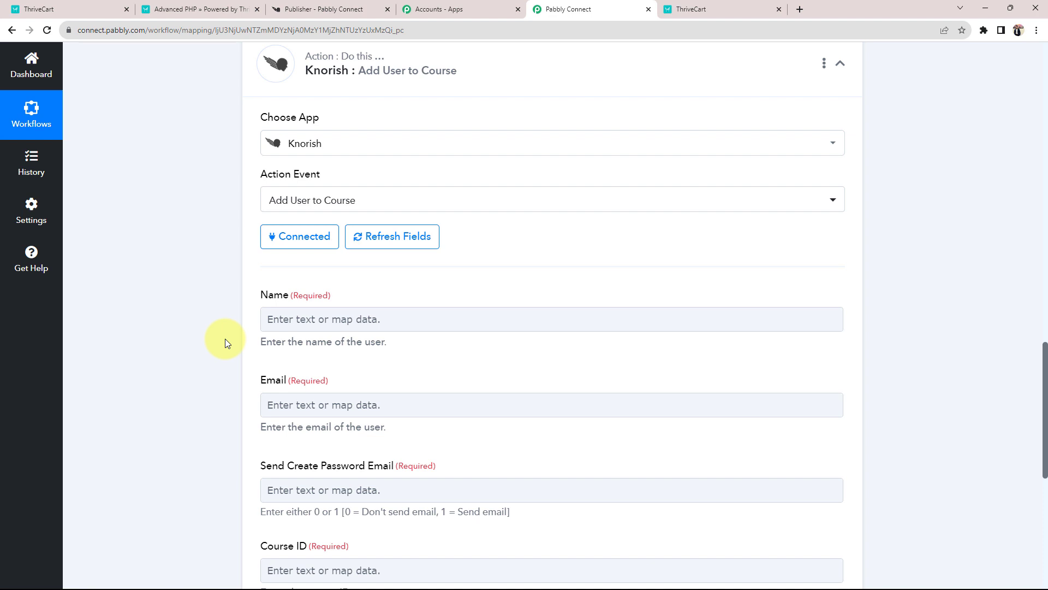
Step: Map the Knorish action's Name field to the Customer Name from the ThriveCart Product Purchase response
{"action": "scroll", "coordinate": [226, 343], "scroll_direction": "down", "scroll_amount": 1}
{"action": "left_click", "coordinate": [266, 266]}
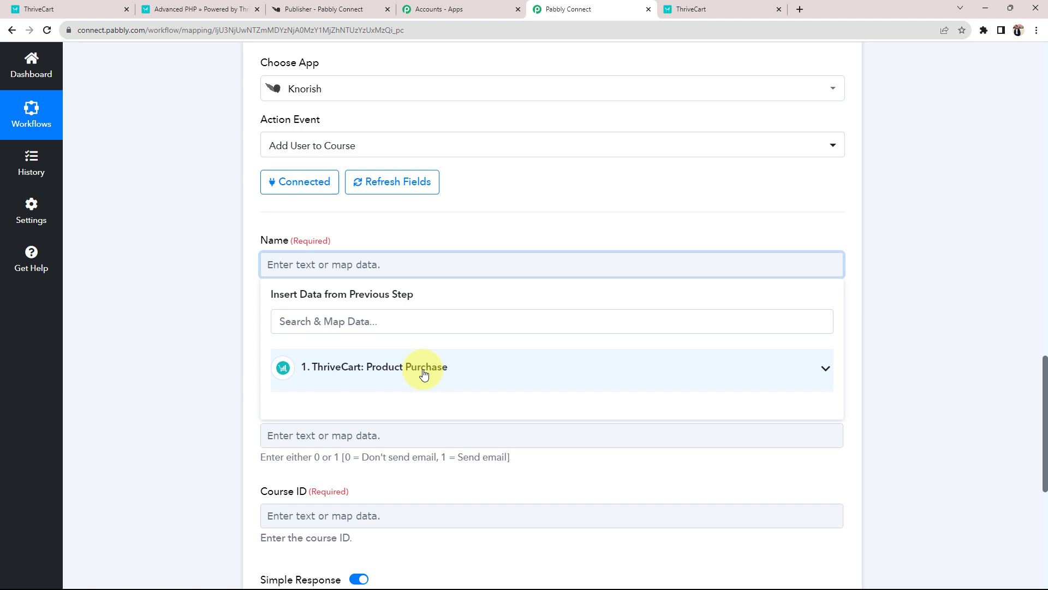
{"action": "left_click", "coordinate": [820, 370]}
{"action": "scroll", "coordinate": [363, 436], "scroll_direction": "down", "scroll_amount": 9}
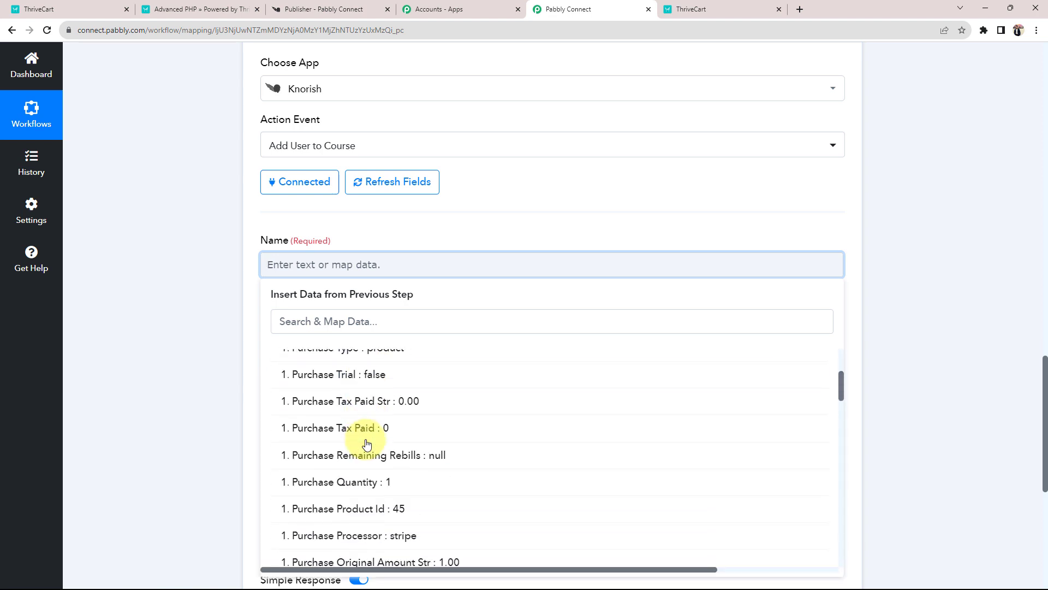
{"action": "scroll", "coordinate": [366, 444], "scroll_direction": "down", "scroll_amount": 10}
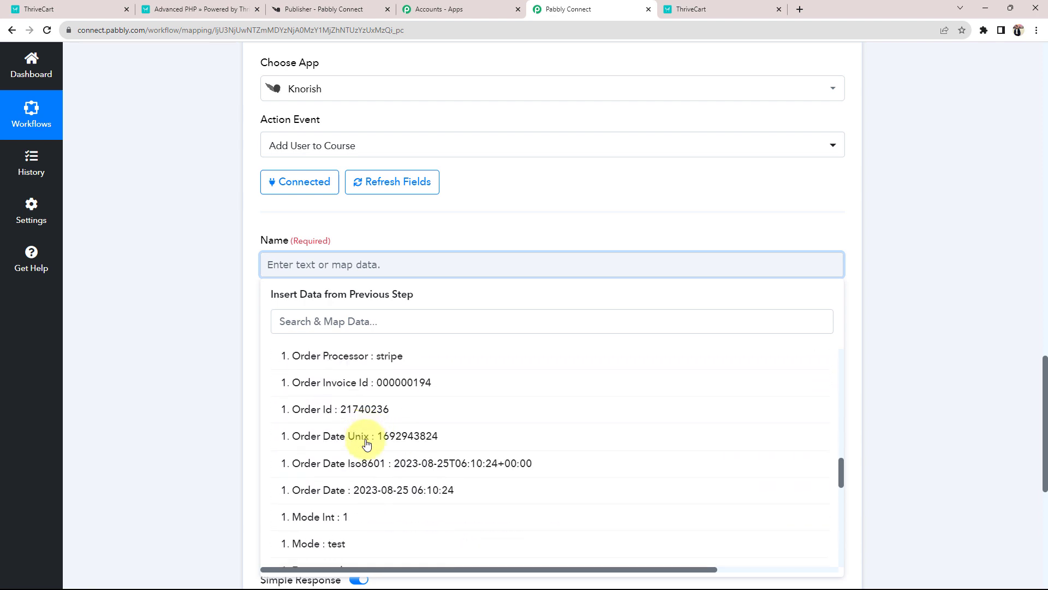
{"action": "scroll", "coordinate": [367, 443], "scroll_direction": "down", "scroll_amount": 2}
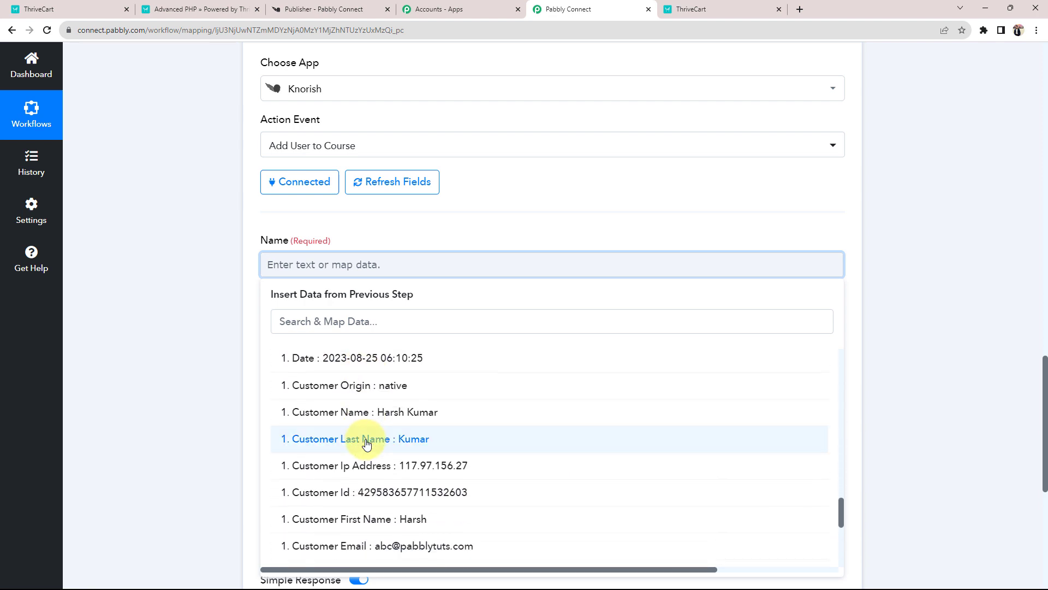
{"action": "left_click", "coordinate": [326, 412]}
{"action": "left_click", "coordinate": [205, 356]}
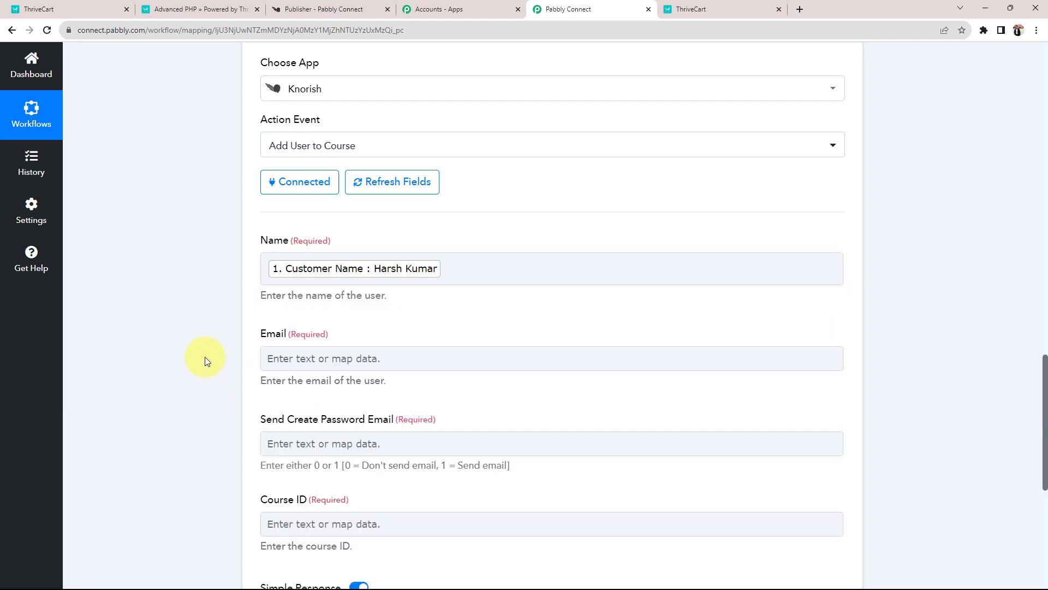
Step: Map the Email field to the Customer Email from the ThriveCart response, filtering the mapping data with "@"
{"action": "scroll", "coordinate": [204, 356], "scroll_direction": "down", "scroll_amount": 3}
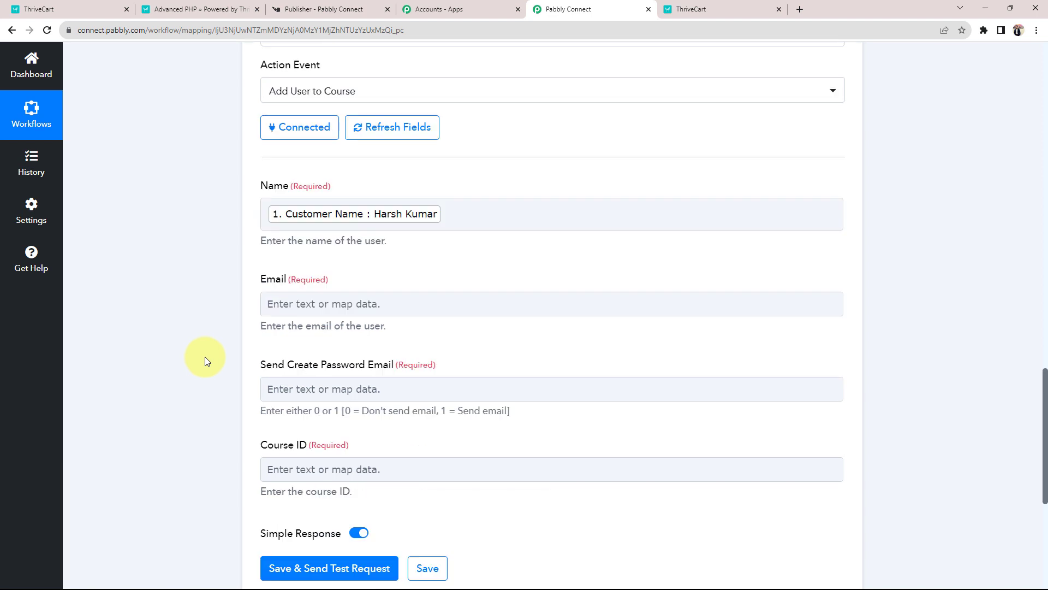
{"action": "left_click", "coordinate": [273, 194]}
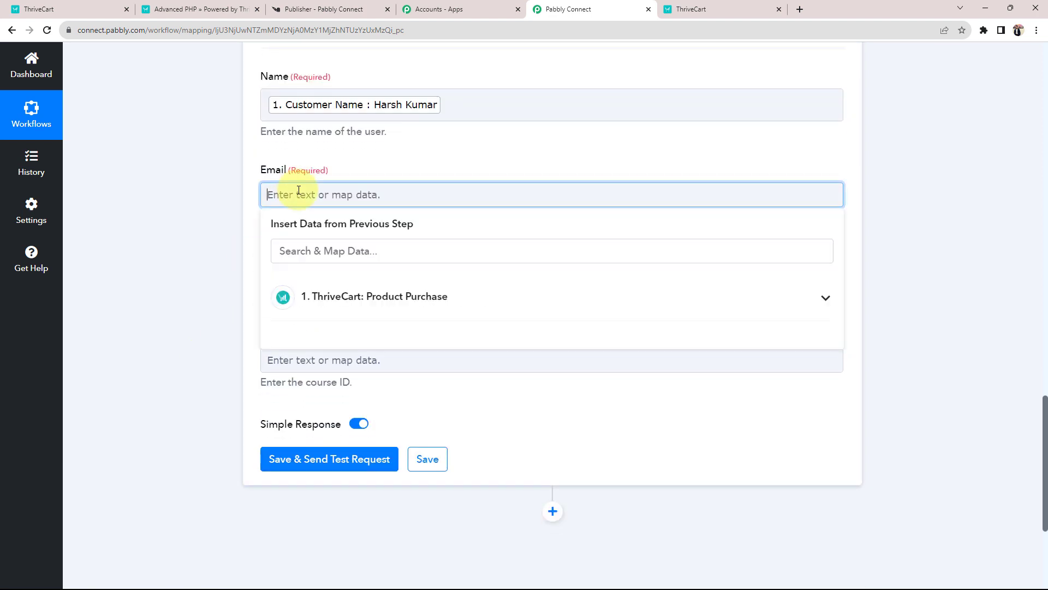
{"action": "left_click", "coordinate": [335, 297]}
{"action": "left_click", "coordinate": [328, 249]}
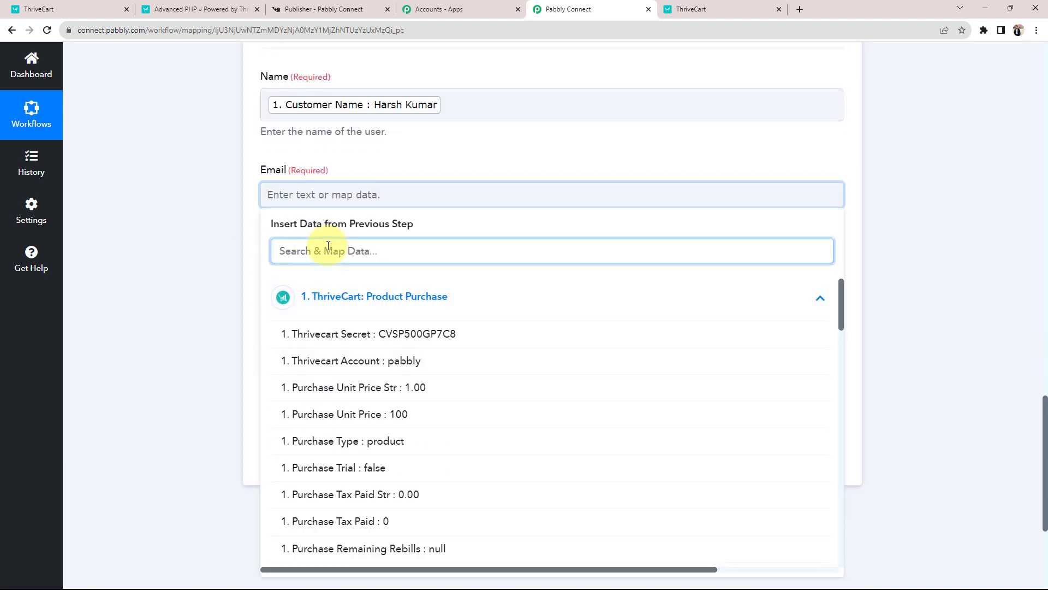
{"action": "type", "text": "@"}
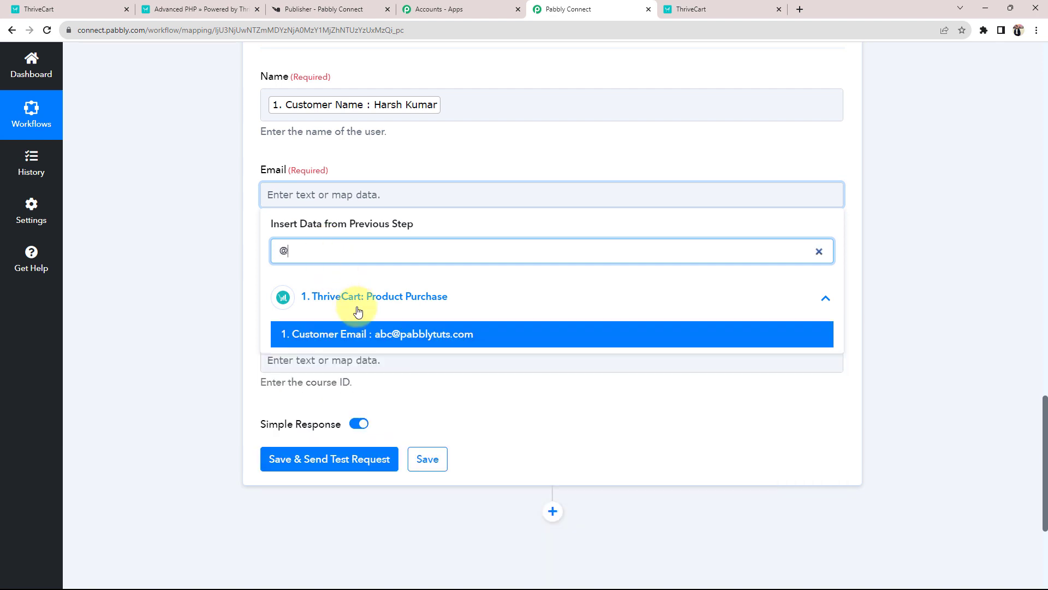
{"action": "left_click", "coordinate": [381, 343]}
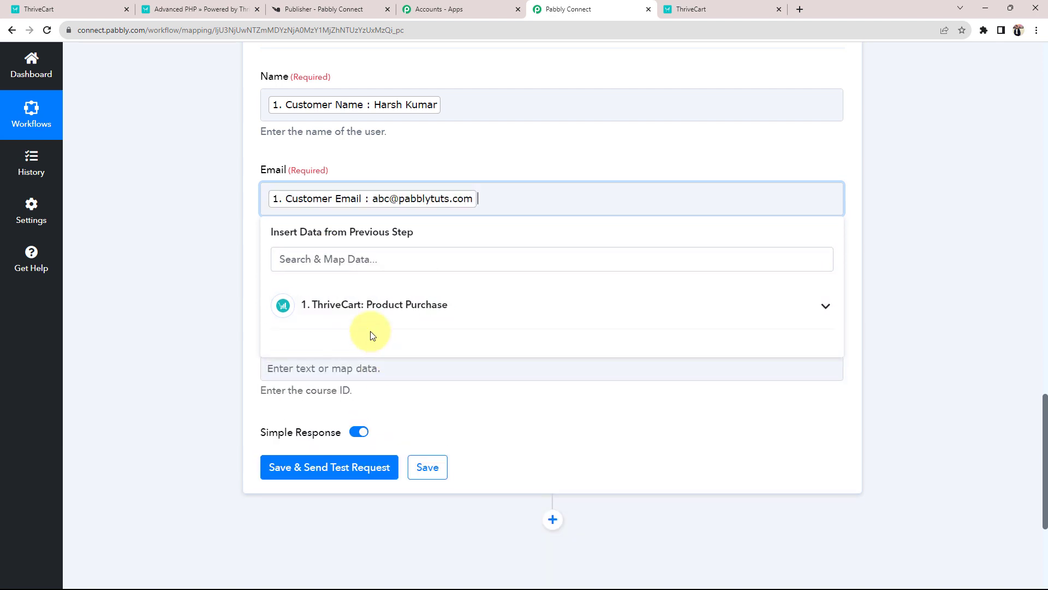
{"action": "left_click", "coordinate": [235, 234]}
Step: Set Send Create Password Email to 1 so that the user is sent the email
{"action": "scroll", "coordinate": [235, 234], "scroll_direction": "down", "scroll_amount": 2}
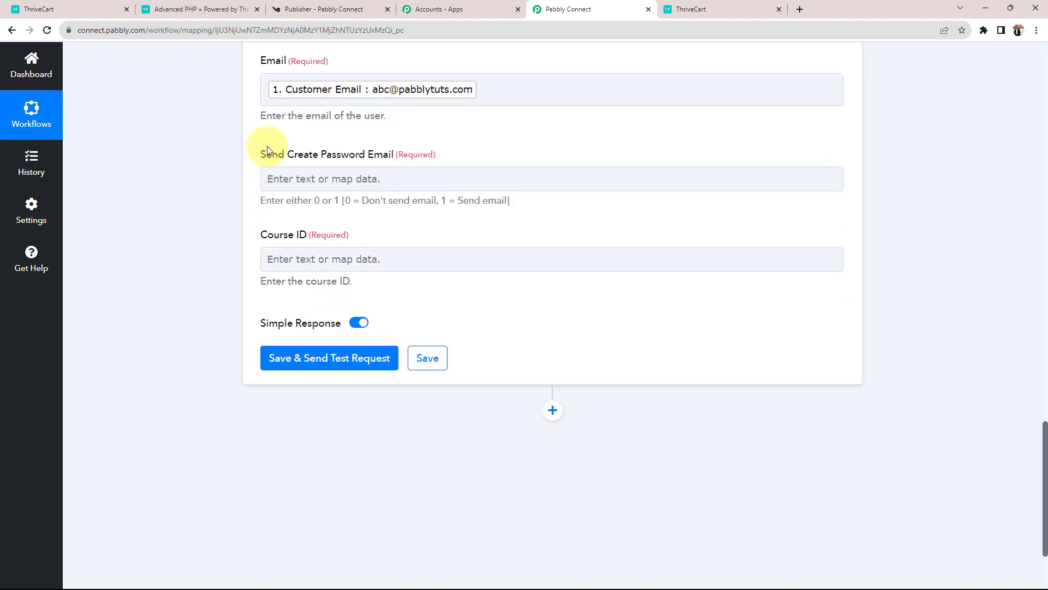
{"action": "left_click_drag", "start_coordinate": [261, 155], "coordinate": [374, 151]}
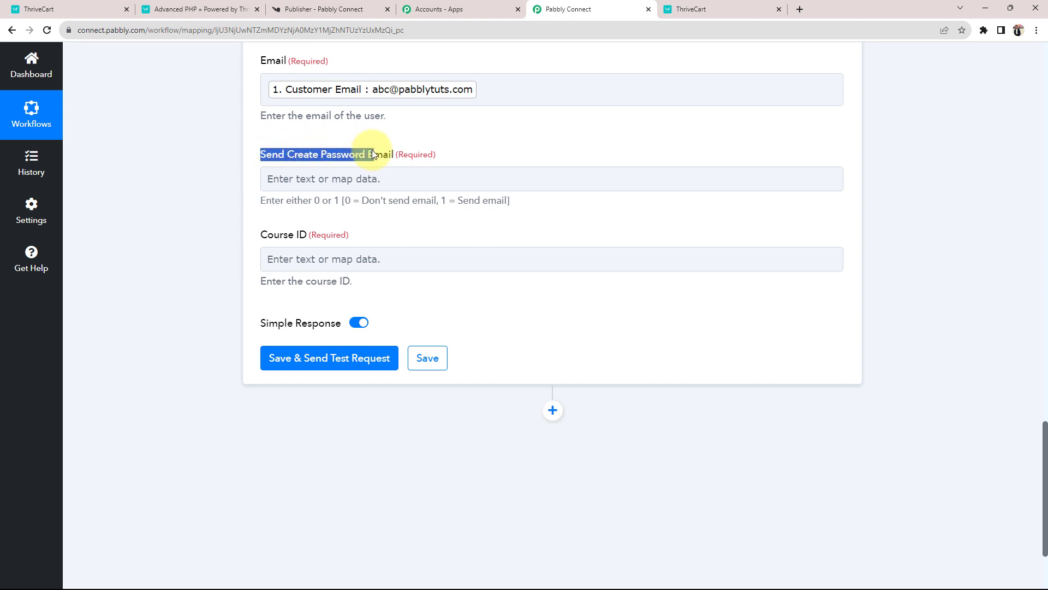
{"action": "left_click", "coordinate": [225, 181]}
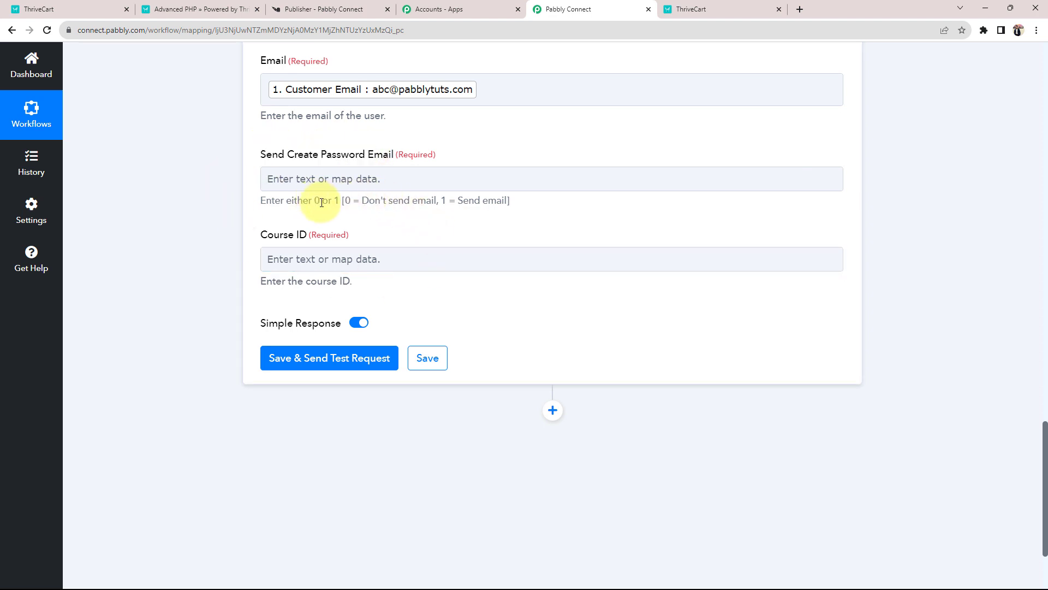
{"action": "double_click", "coordinate": [443, 200]}
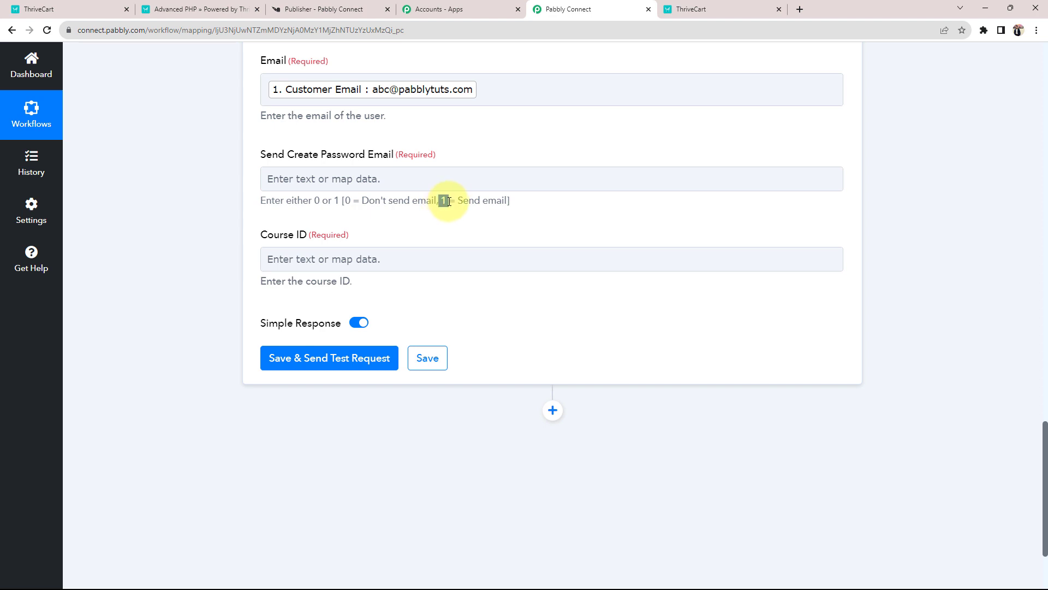
{"action": "double_click", "coordinate": [348, 200]}
{"action": "left_click", "coordinate": [306, 186]}
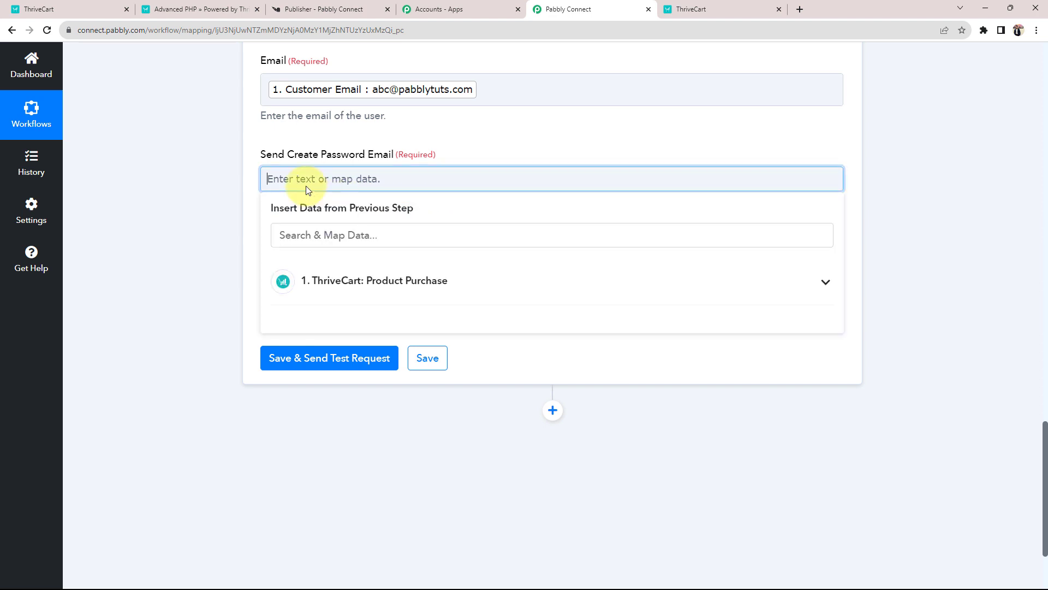
{"action": "type", "text": "1"}
{"action": "left_click", "coordinate": [185, 201]}
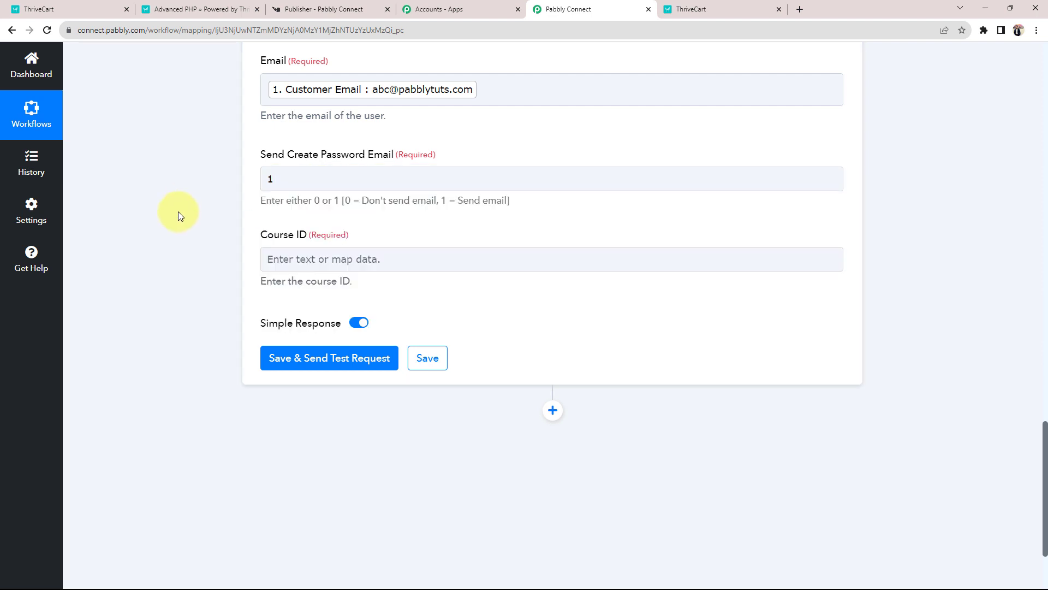
Step: Switch to the Knorish publisher dashboard and open the Courses page to look for the required Course ID
{"action": "left_click_drag", "start_coordinate": [261, 234], "coordinate": [307, 231]}
{"action": "left_click", "coordinate": [199, 256]}
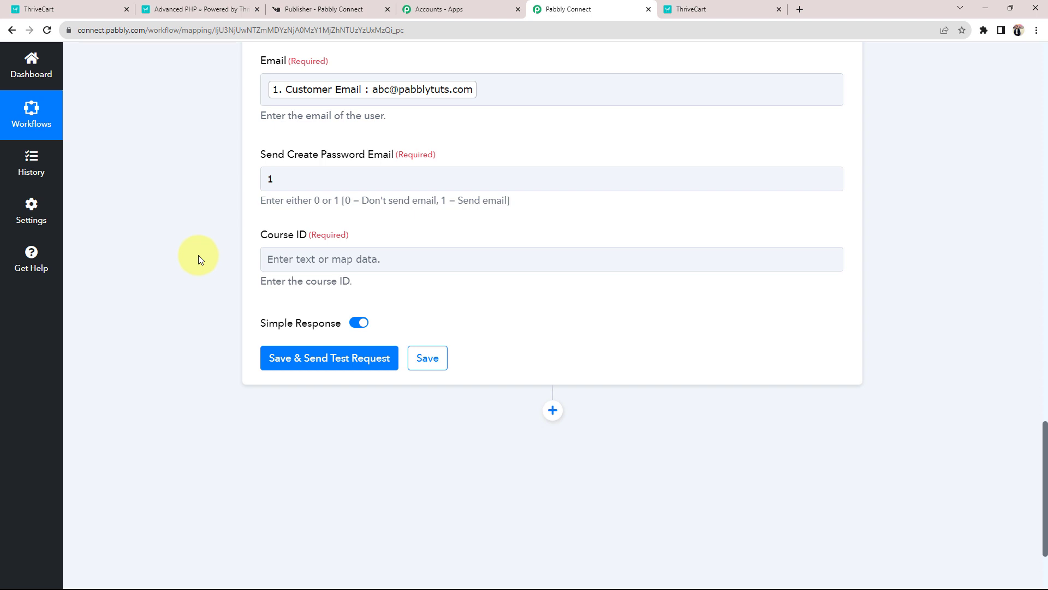
{"action": "left_click", "coordinate": [335, 7]}
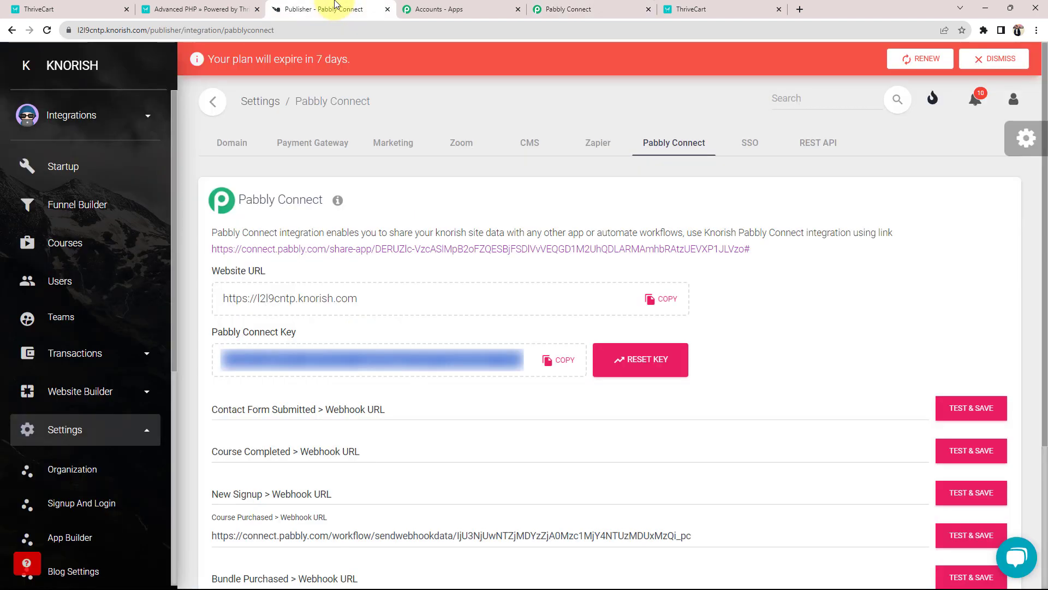
{"action": "left_click", "coordinate": [67, 245]}
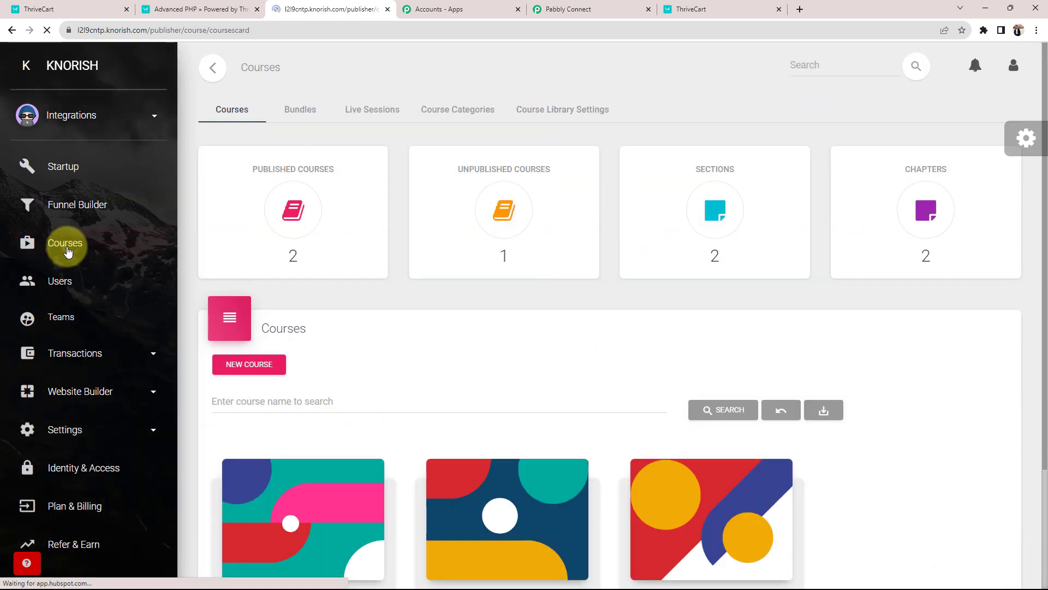
Step: Open the Advanced PHP Course in Knorish and copy its course ID from the courseid part of the page URL
{"action": "scroll", "coordinate": [246, 250], "scroll_direction": "down", "scroll_amount": 3}
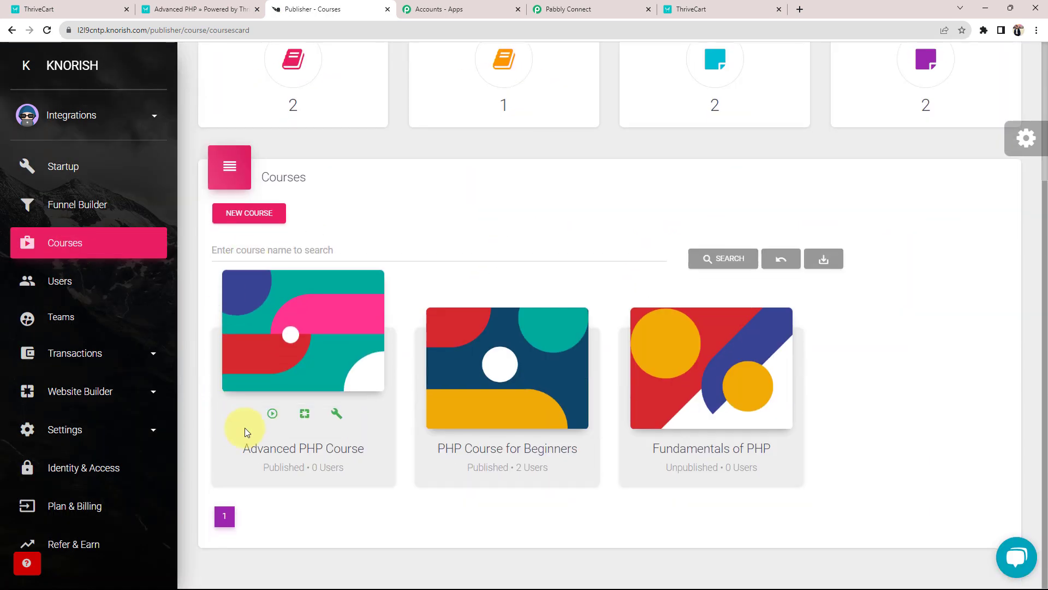
{"action": "left_click", "coordinate": [303, 449]}
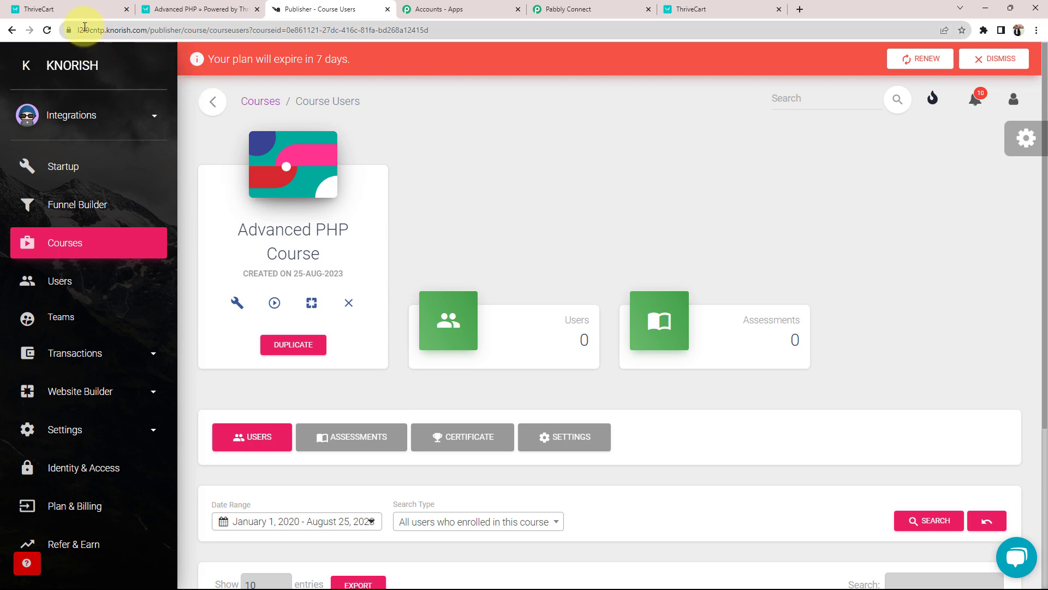
{"action": "left_click", "coordinate": [300, 33]}
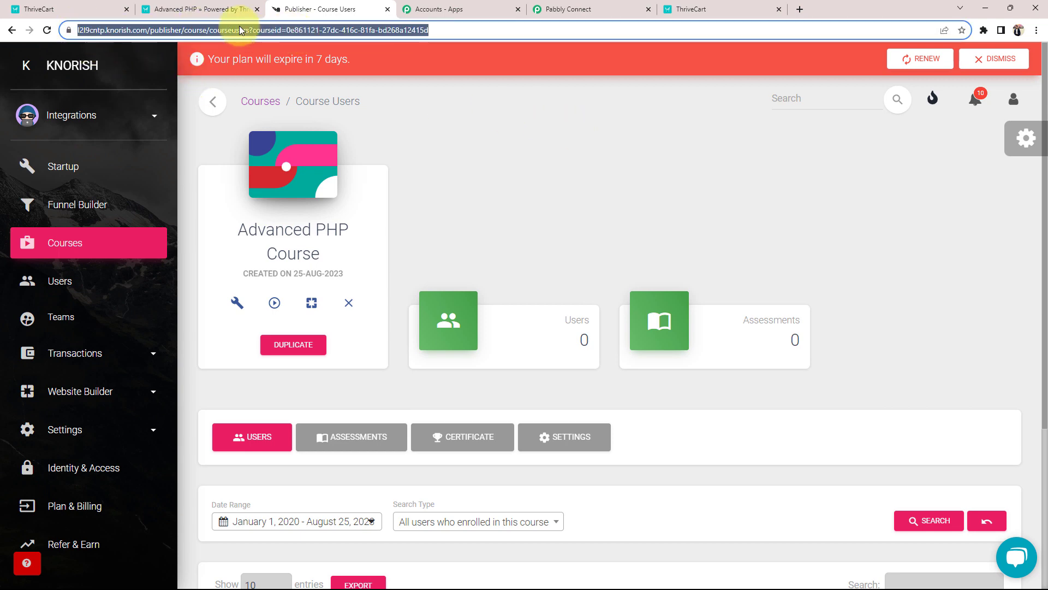
{"action": "left_click", "coordinate": [273, 30]}
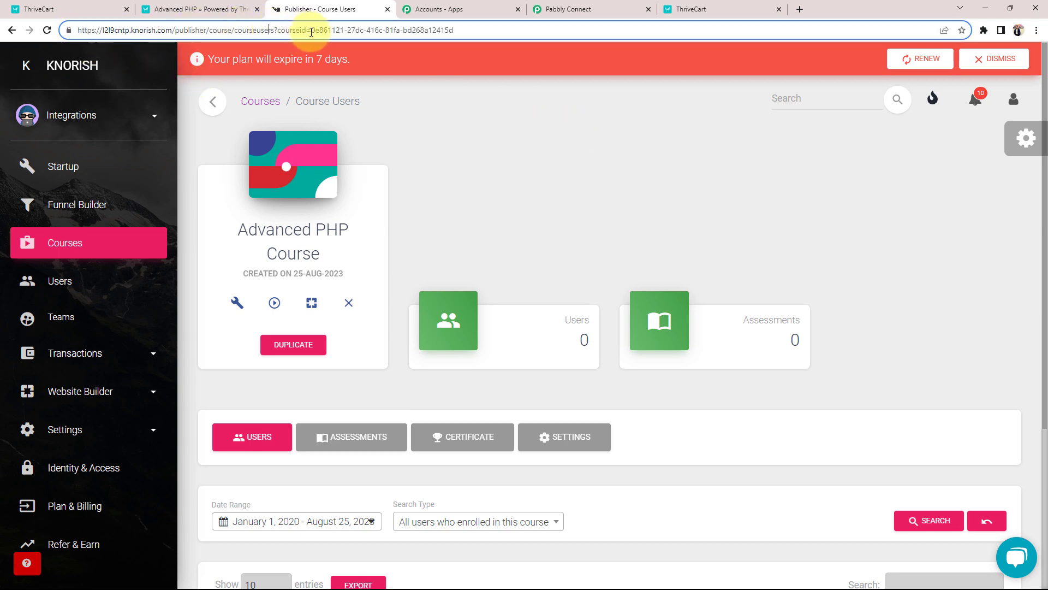
{"action": "left_click_drag", "start_coordinate": [309, 31], "coordinate": [472, 34]}
{"action": "key", "text": "ctrl+c"}
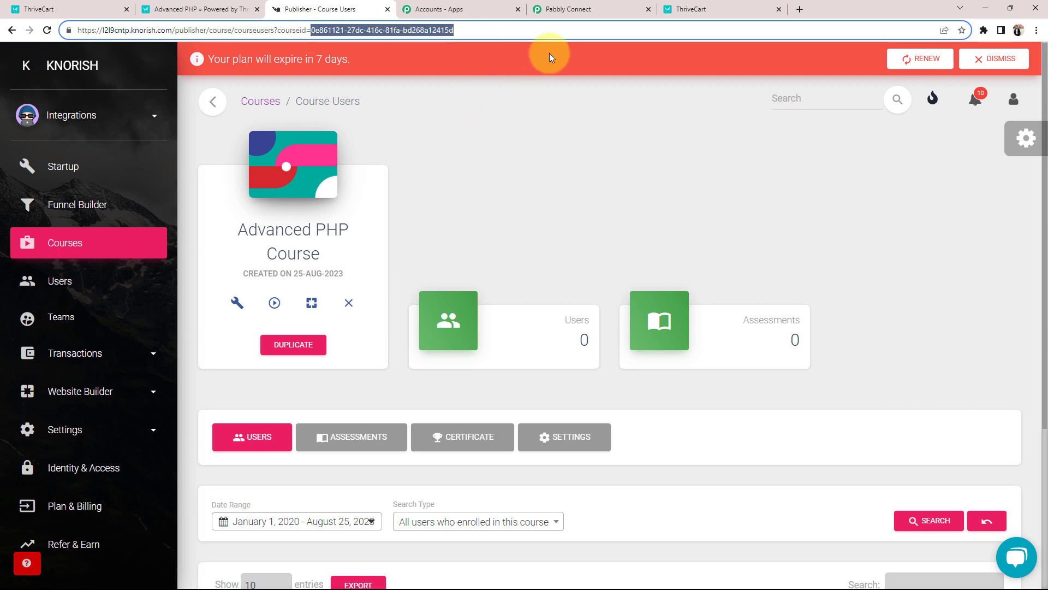
Step: Switch to Pabbly Connect and set the Course ID to the copied value 0e861121-27dc-416c-81fa-bd268a12415d
{"action": "left_click", "coordinate": [580, 10]}
{"action": "left_click", "coordinate": [320, 259]}
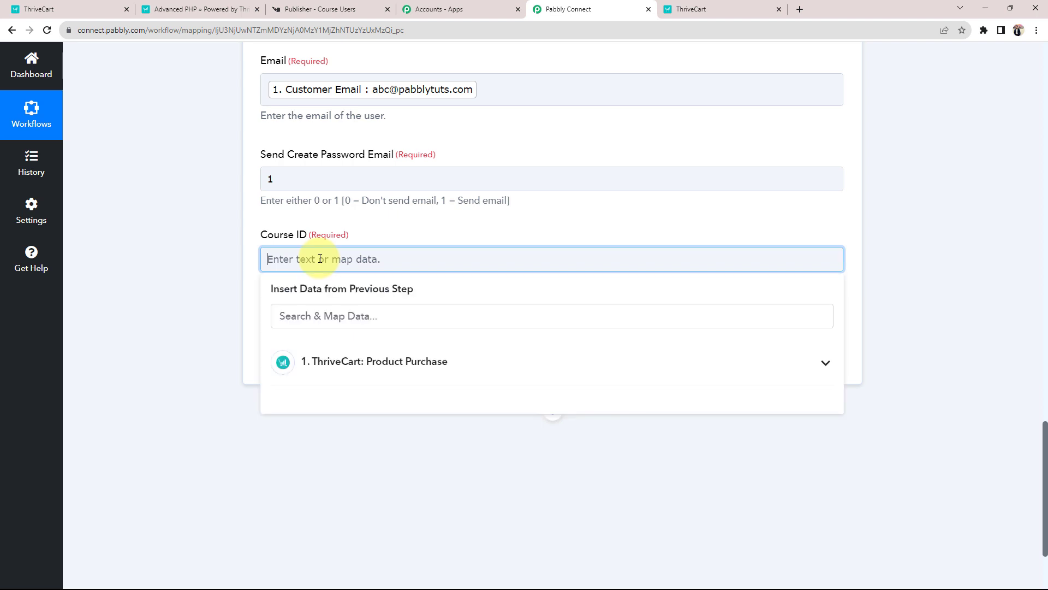
{"action": "key", "text": "ctrl+v"}
{"action": "left_click", "coordinate": [221, 270]}
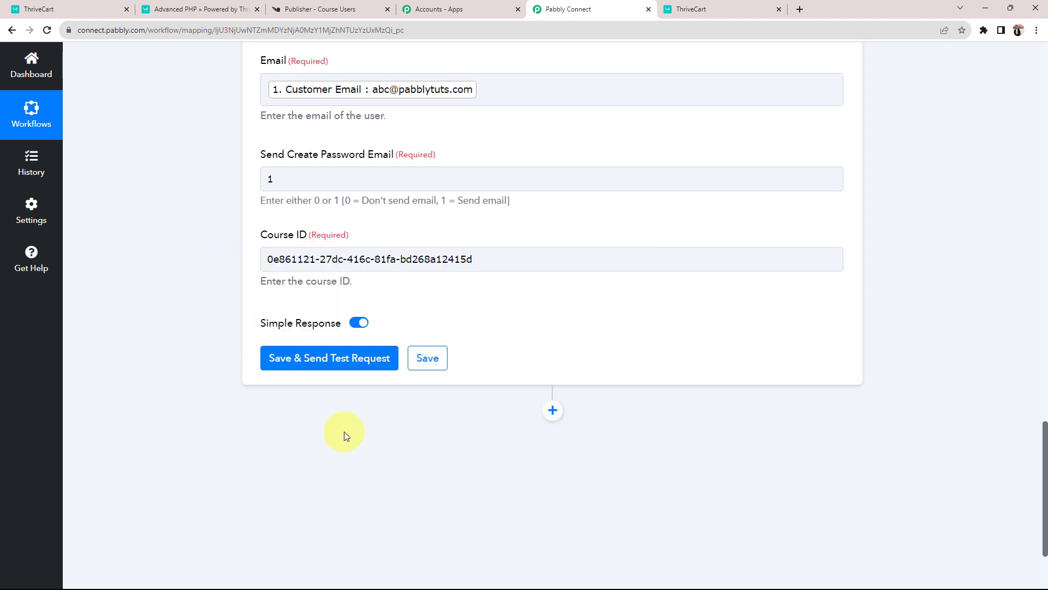
{"action": "scroll", "coordinate": [169, 374], "scroll_direction": "up", "scroll_amount": 1}
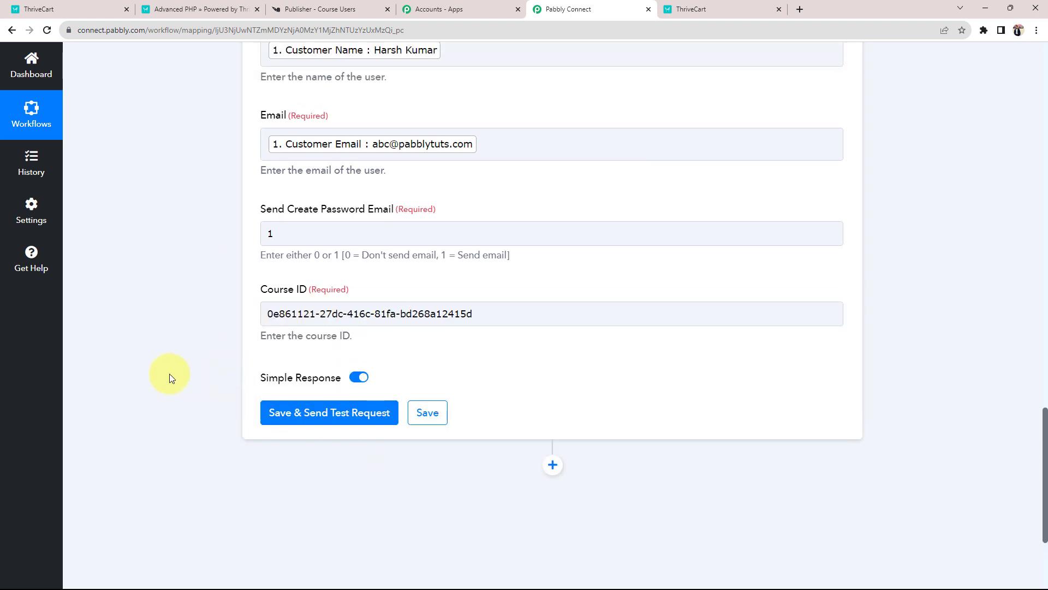
Step: Switch to Knorish and examine the Advanced PHP Course's list of enrolled users before testing the action
{"action": "left_click", "coordinate": [317, 140]}
{"action": "left_click", "coordinate": [320, 9]}
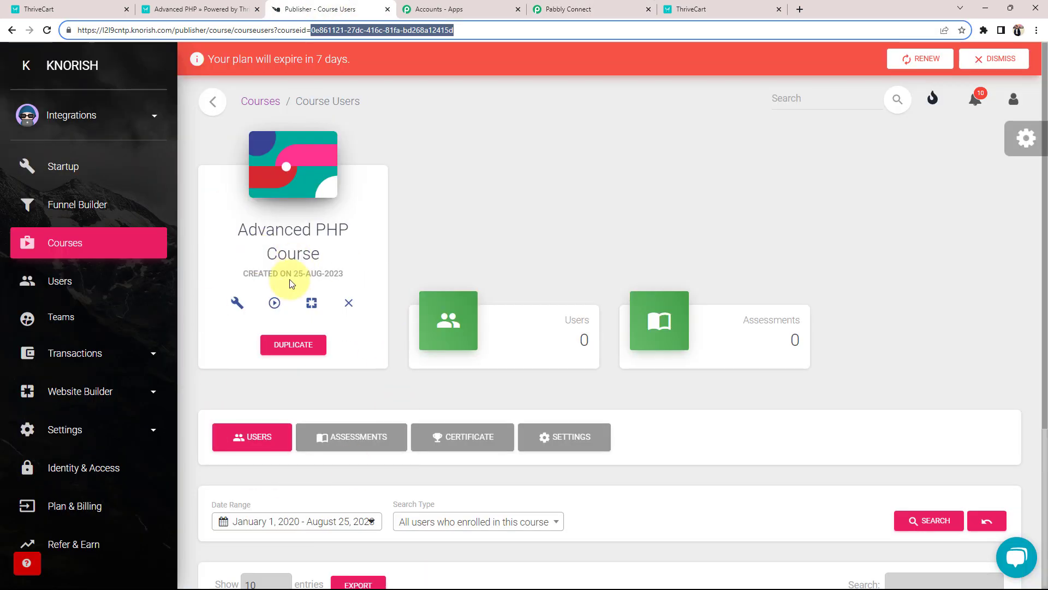
{"action": "scroll", "coordinate": [290, 495], "scroll_direction": "down", "scroll_amount": 3}
{"action": "scroll", "coordinate": [289, 495], "scroll_direction": "down", "scroll_amount": 1}
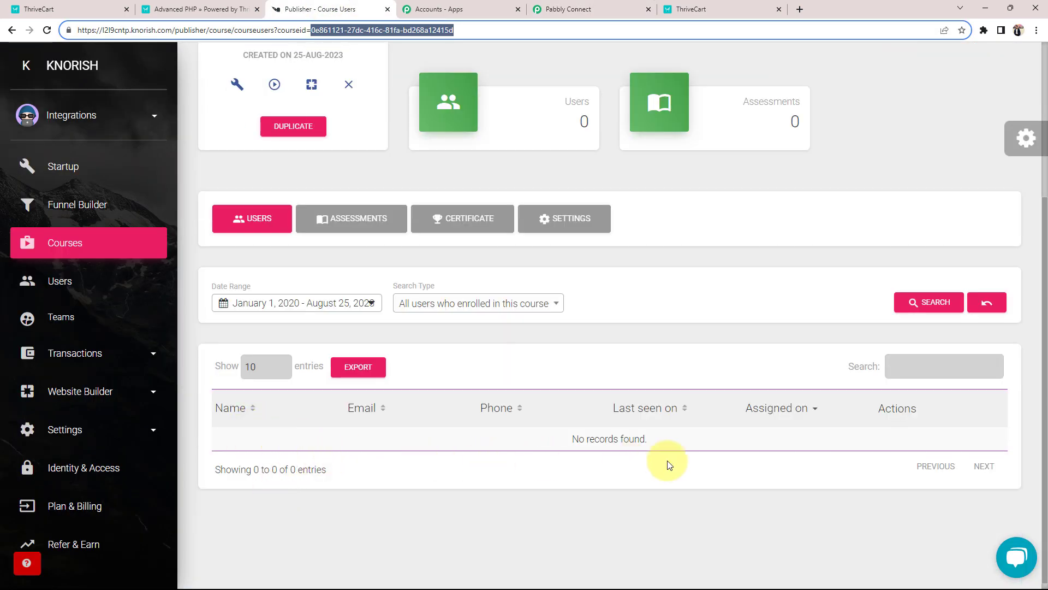
Step: Review the mapped Knorish fields in Pabbly Connect and the purchased product on the ThriveCart order confirmation page
{"action": "left_click", "coordinate": [546, 9]}
{"action": "scroll", "coordinate": [232, 249], "scroll_direction": "up", "scroll_amount": 2}
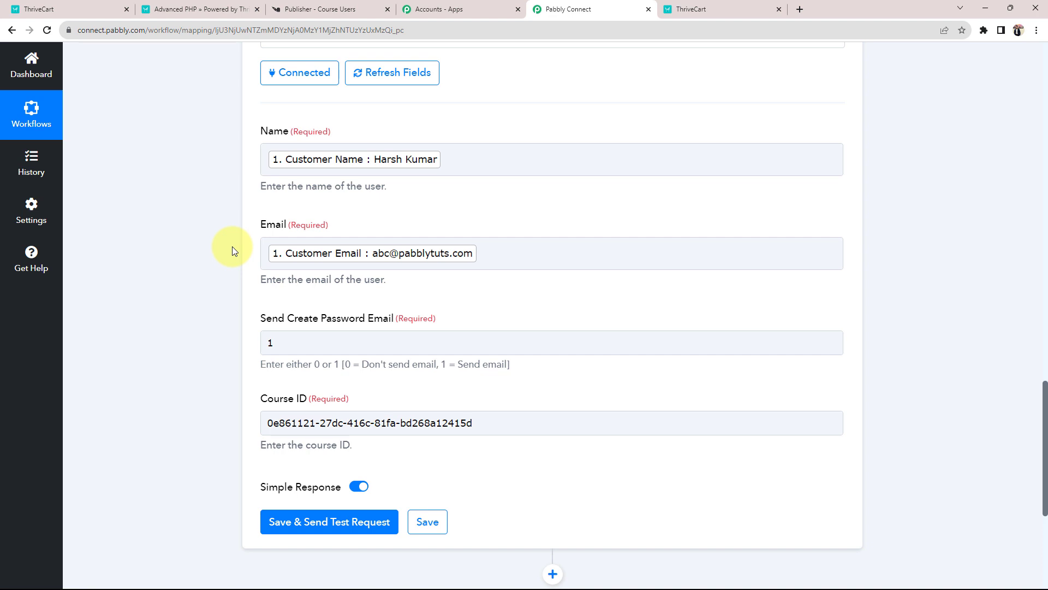
{"action": "left_click", "coordinate": [211, 9]}
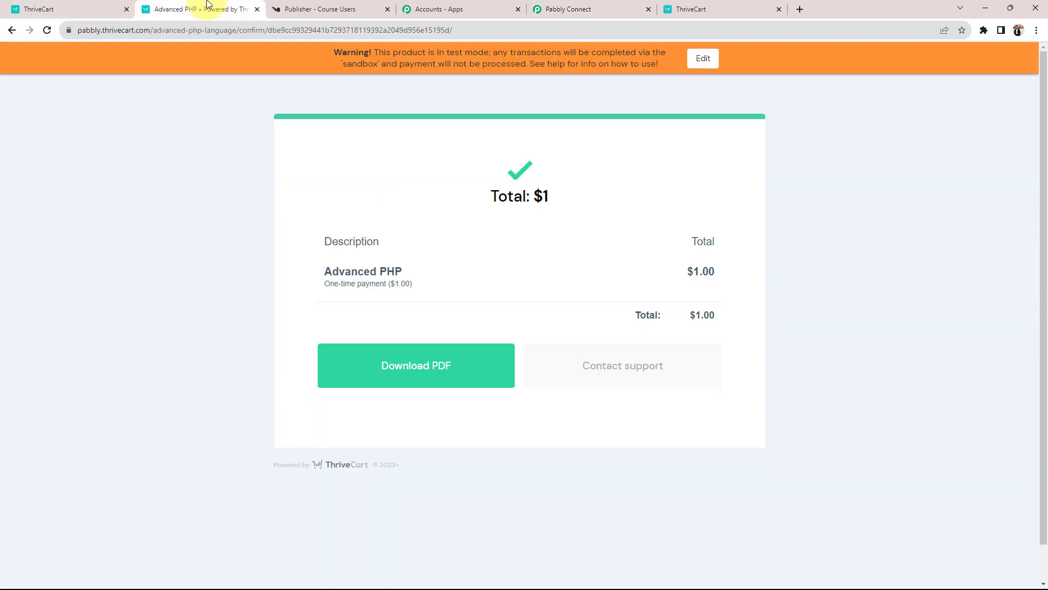
{"action": "left_click_drag", "start_coordinate": [313, 270], "coordinate": [437, 269]}
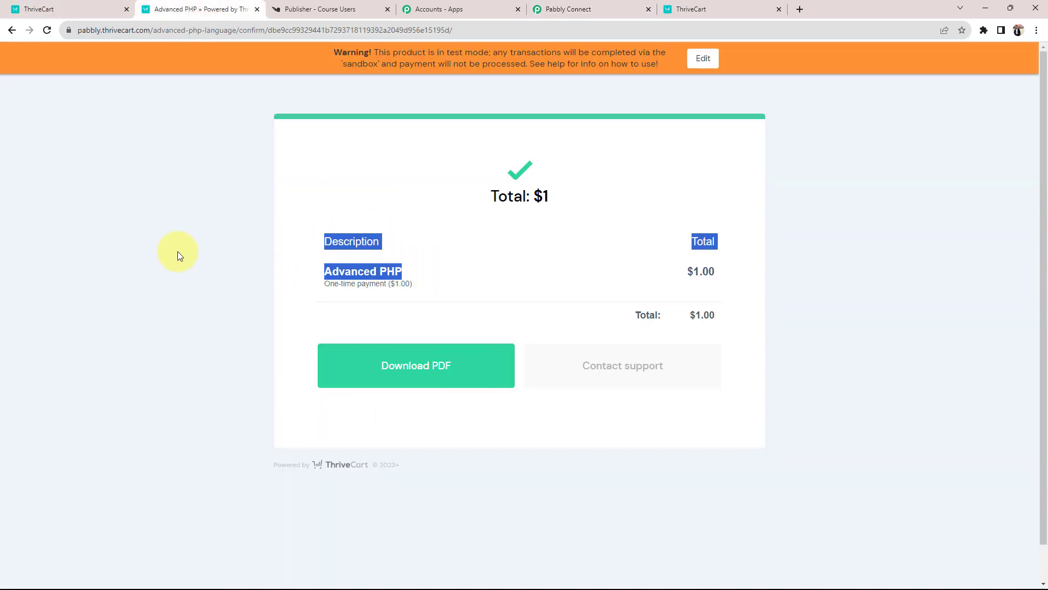
{"action": "left_click", "coordinate": [178, 252]}
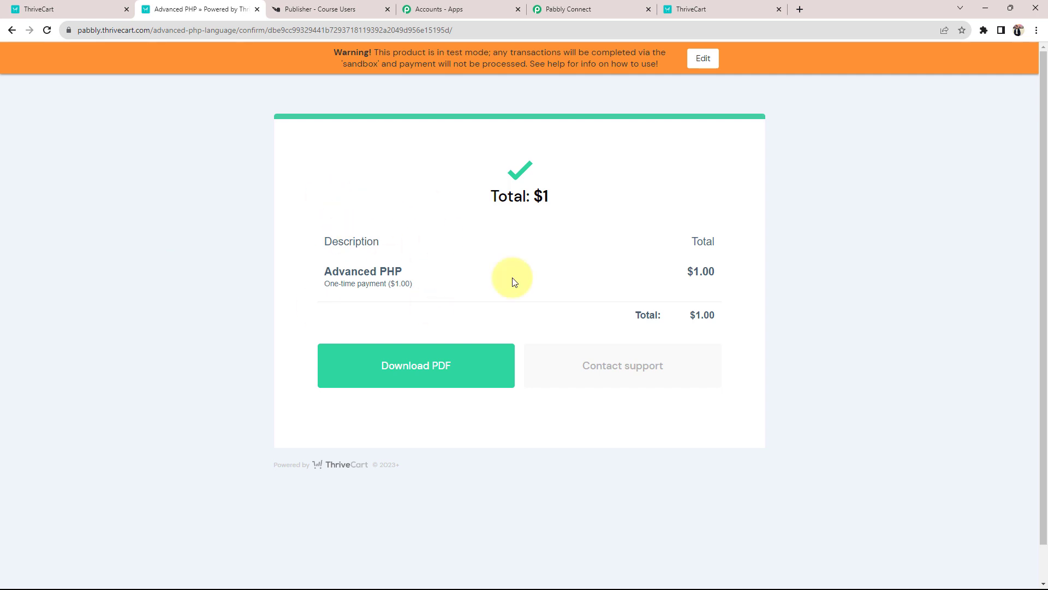
Step: Switch to Pabbly Connect, save the Knorish action with a test request, and read the response message
{"action": "left_click", "coordinate": [568, 10]}
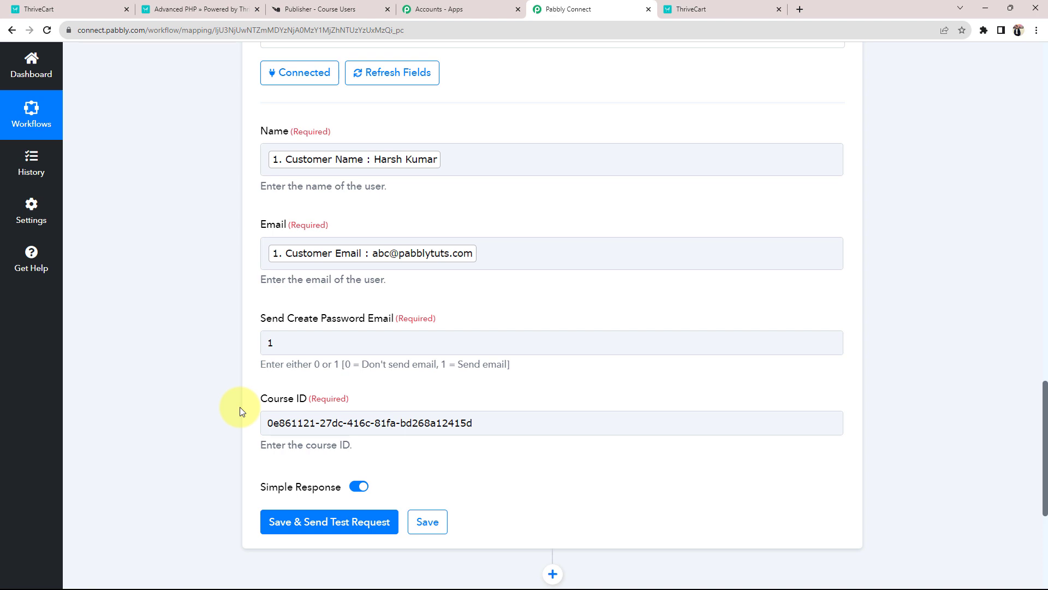
{"action": "left_click", "coordinate": [274, 518]}
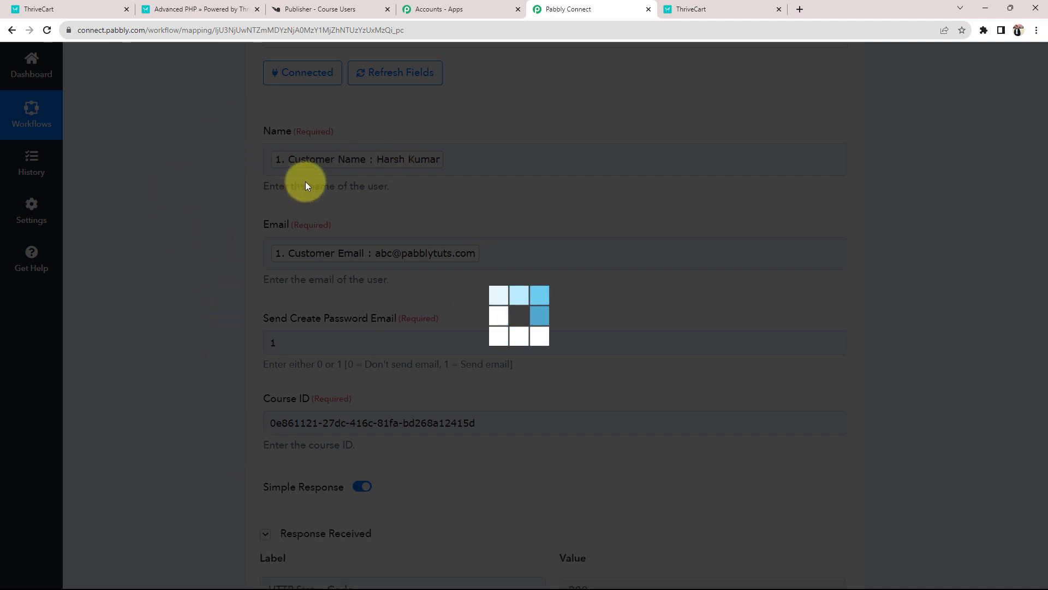
{"action": "scroll", "coordinate": [257, 457], "scroll_direction": "down", "scroll_amount": 2}
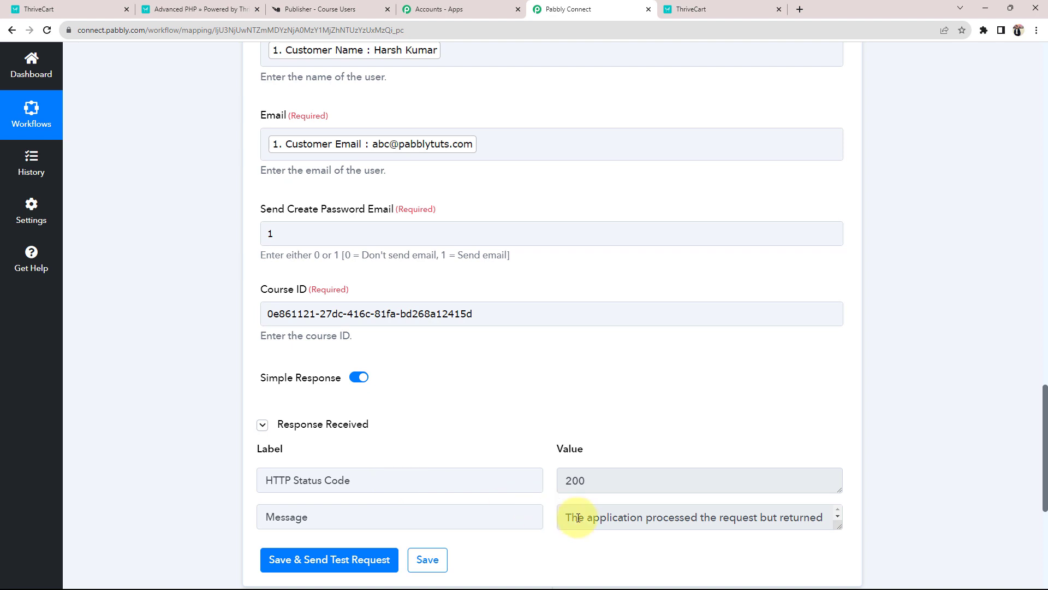
{"action": "left_click_drag", "start_coordinate": [568, 517], "coordinate": [748, 539]}
{"action": "left_click", "coordinate": [199, 442]}
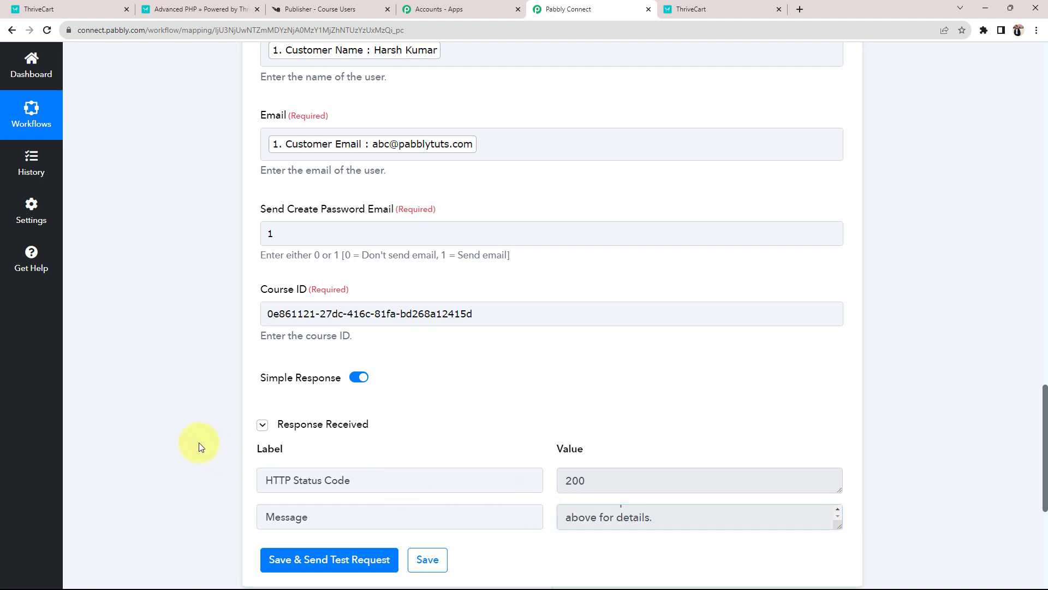
Step: Switch to Knorish and reload the Advanced PHP Course users page to check for the enrolled customer
{"action": "left_click", "coordinate": [330, 6]}
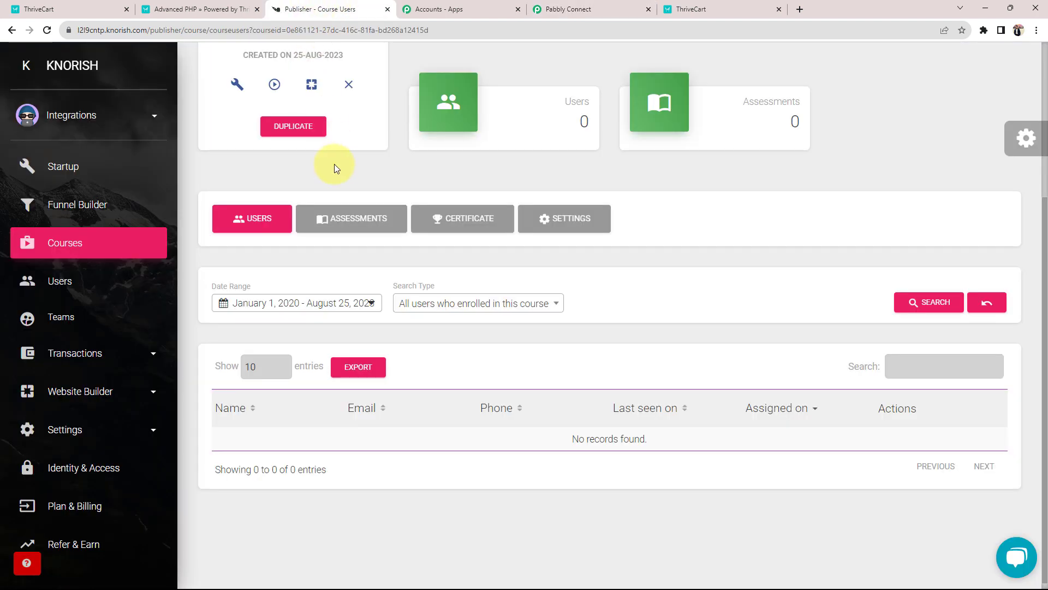
{"action": "left_click", "coordinate": [48, 32]}
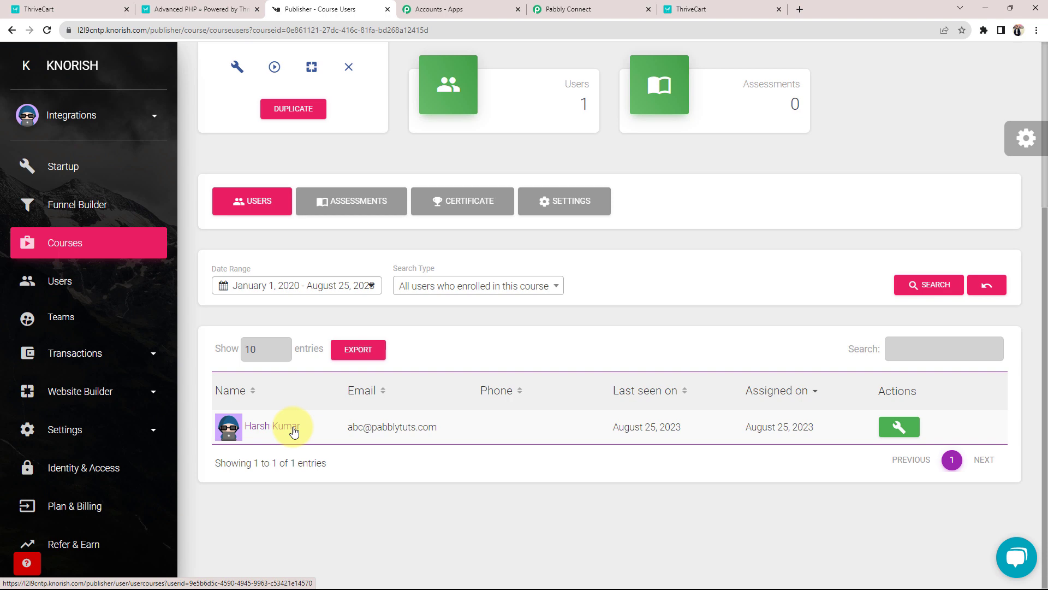
Step: Switch to Pabbly Connect and collapse both the Knorish action and the ThriveCart trigger in the workflow
{"action": "left_click", "coordinate": [544, 9]}
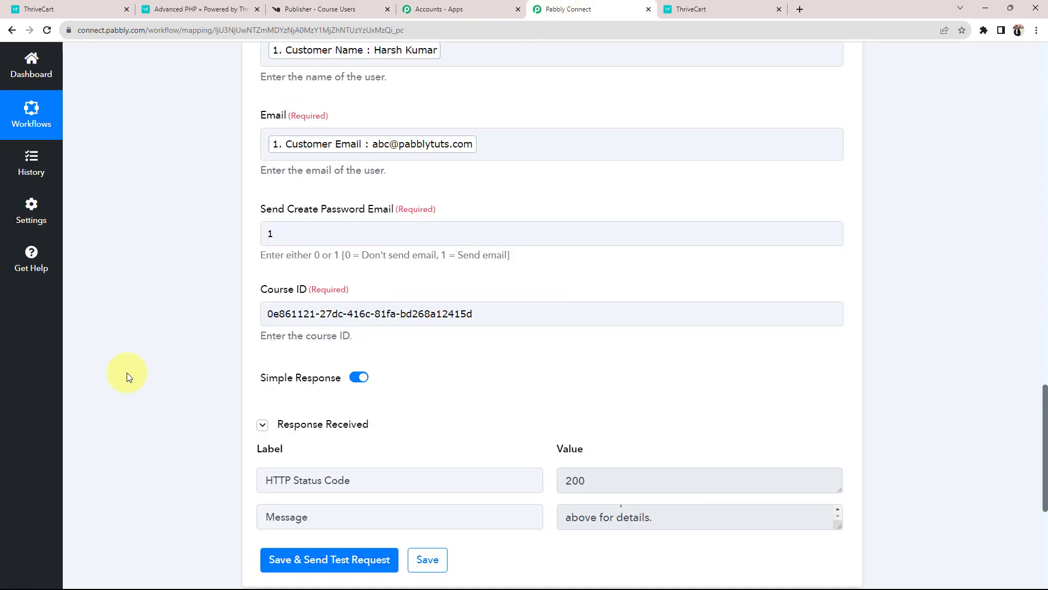
{"action": "scroll", "coordinate": [127, 373], "scroll_direction": "up", "scroll_amount": 10}
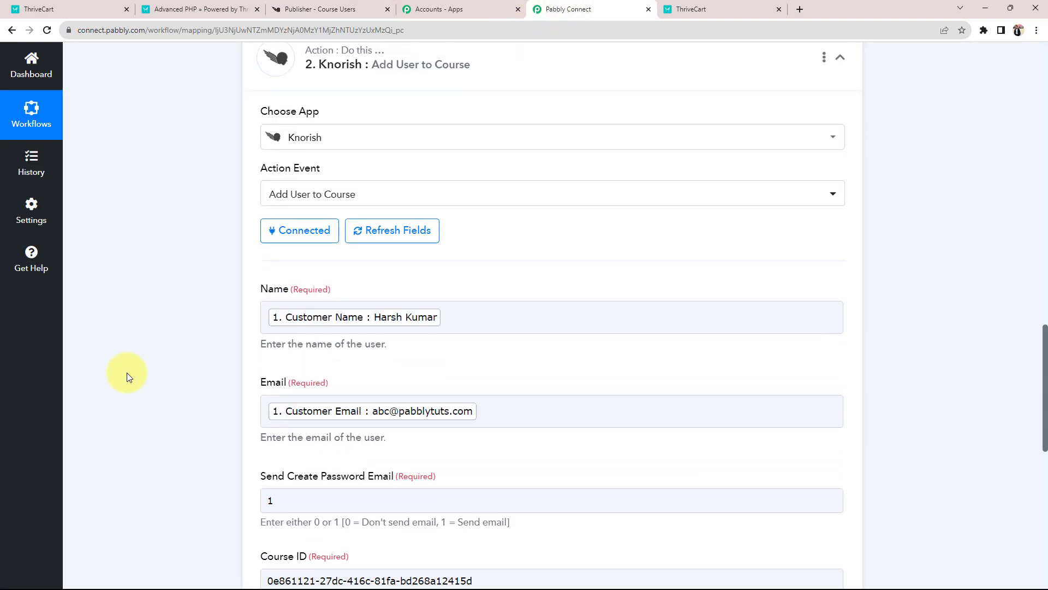
{"action": "left_click", "coordinate": [552, 342]}
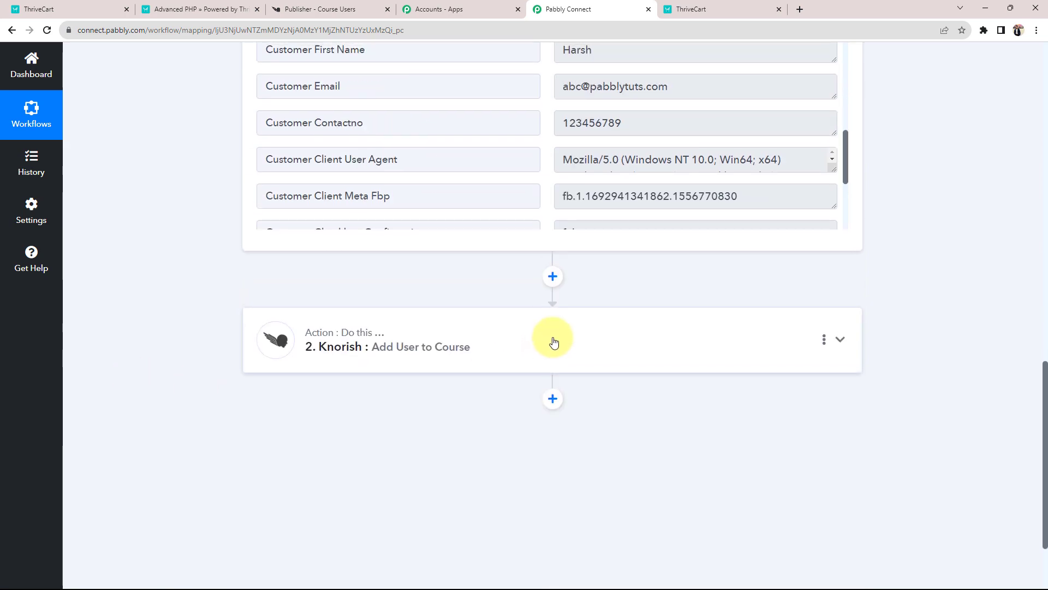
{"action": "scroll", "coordinate": [553, 342], "scroll_direction": "up", "scroll_amount": 8}
{"action": "scroll", "coordinate": [552, 342], "scroll_direction": "up", "scroll_amount": 2}
{"action": "left_click", "coordinate": [526, 276]}
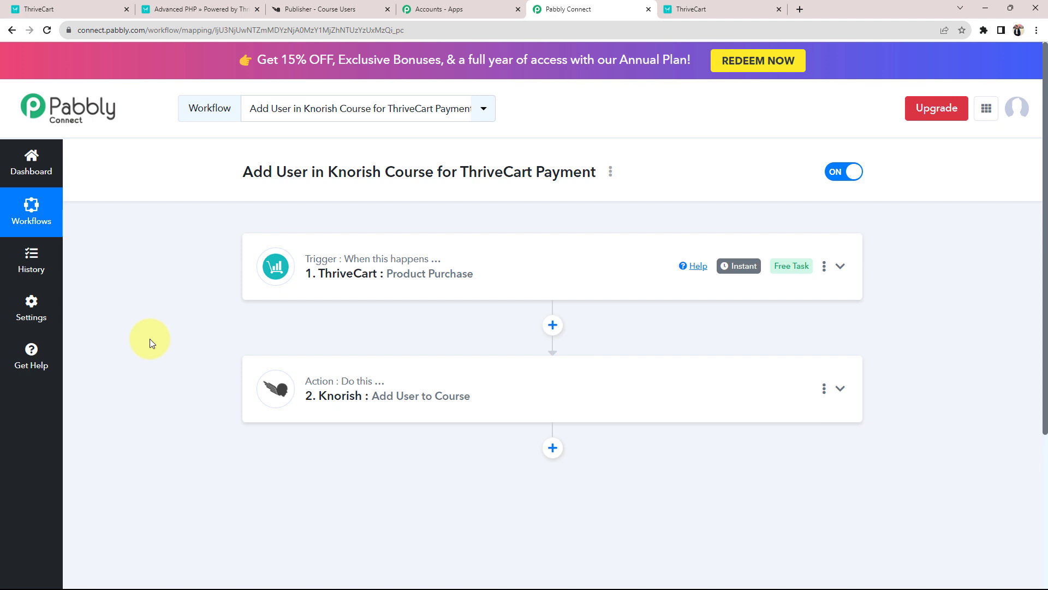
Step: Switch to ThriveCart, open the Advanced PHP checkout page, and close the earlier order confirmation page
{"action": "left_click", "coordinate": [70, 9]}
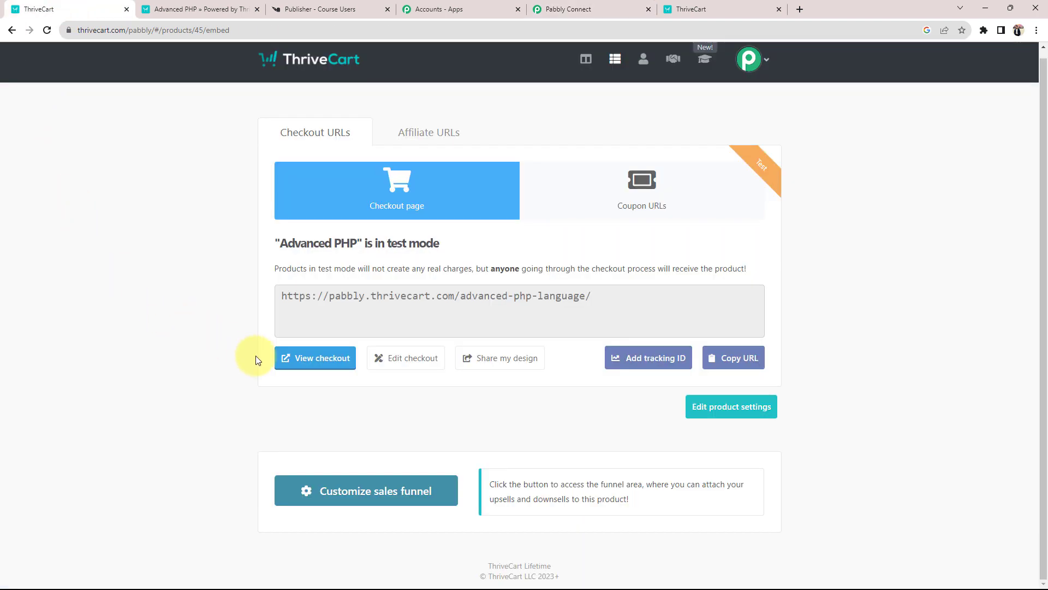
{"action": "left_click", "coordinate": [322, 357]}
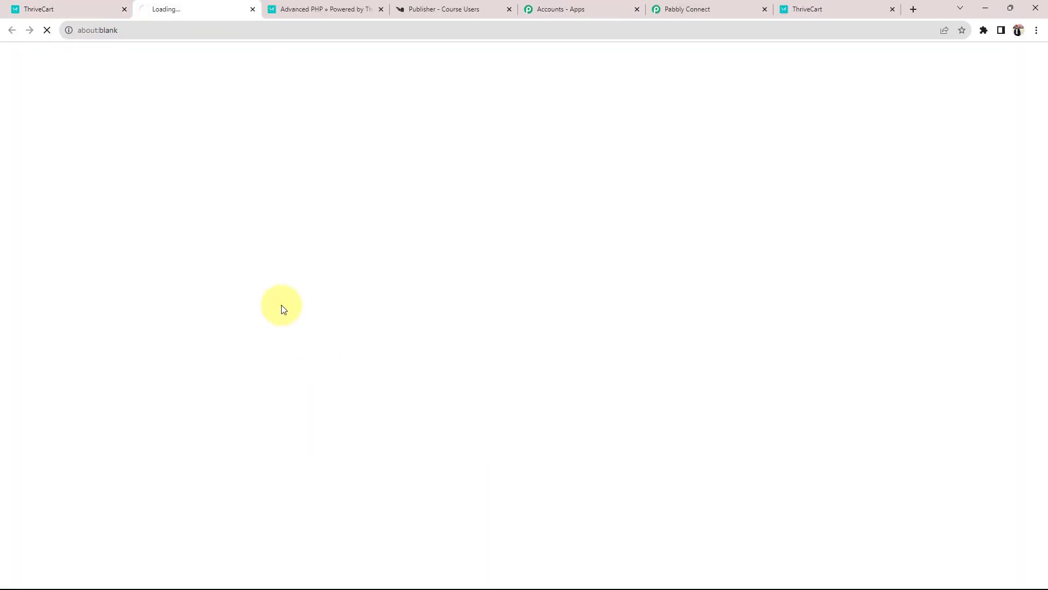
{"action": "left_click", "coordinate": [382, 9]}
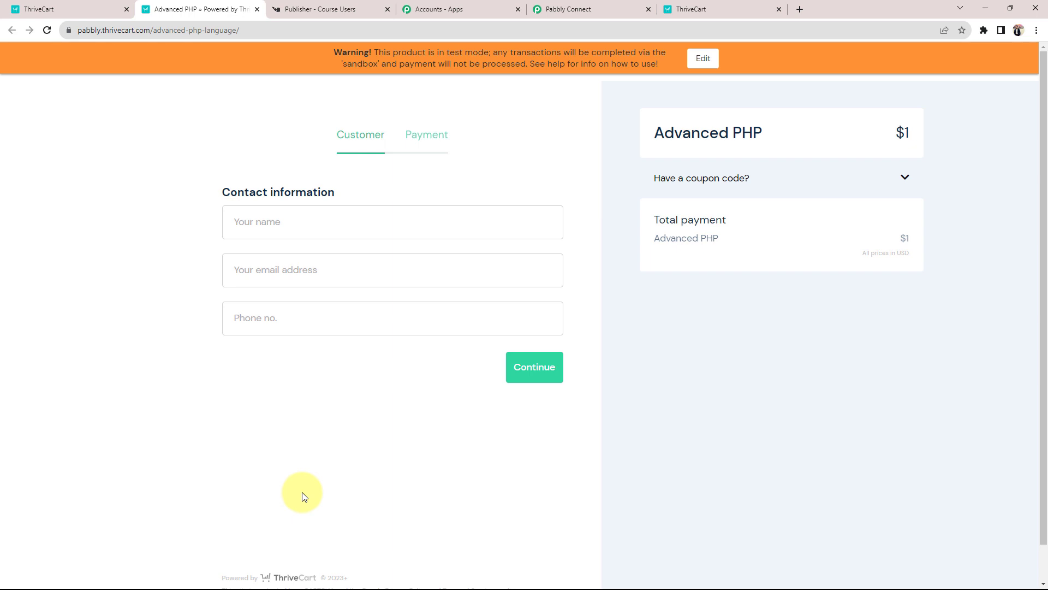
Step: Fill in the customer's name, email and phone number from the first saved contact and continue to payment
{"action": "left_click", "coordinate": [303, 230]}
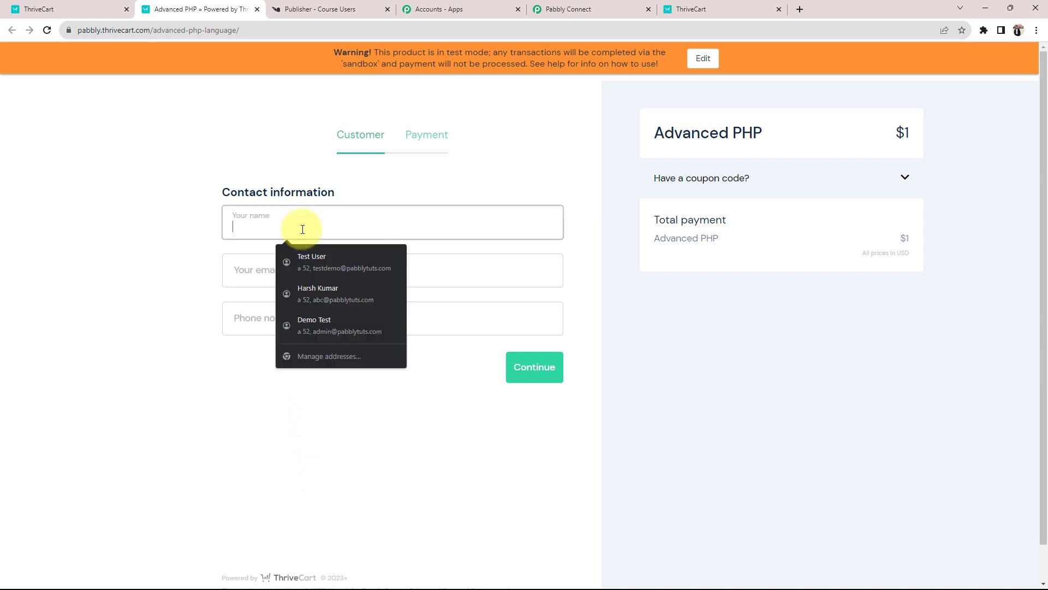
{"action": "left_click", "coordinate": [320, 257]}
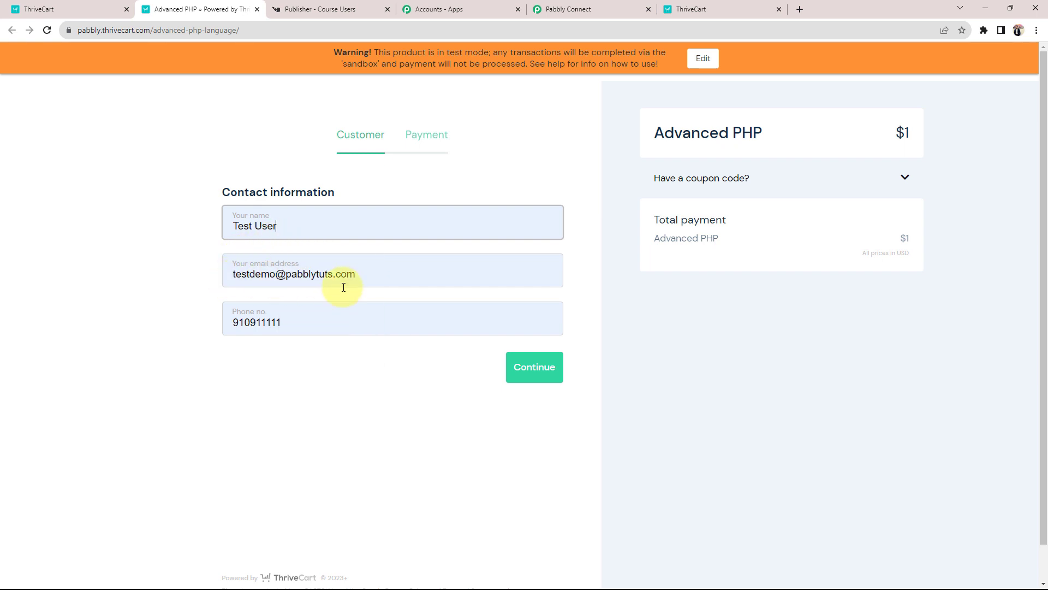
{"action": "left_click", "coordinate": [514, 367]}
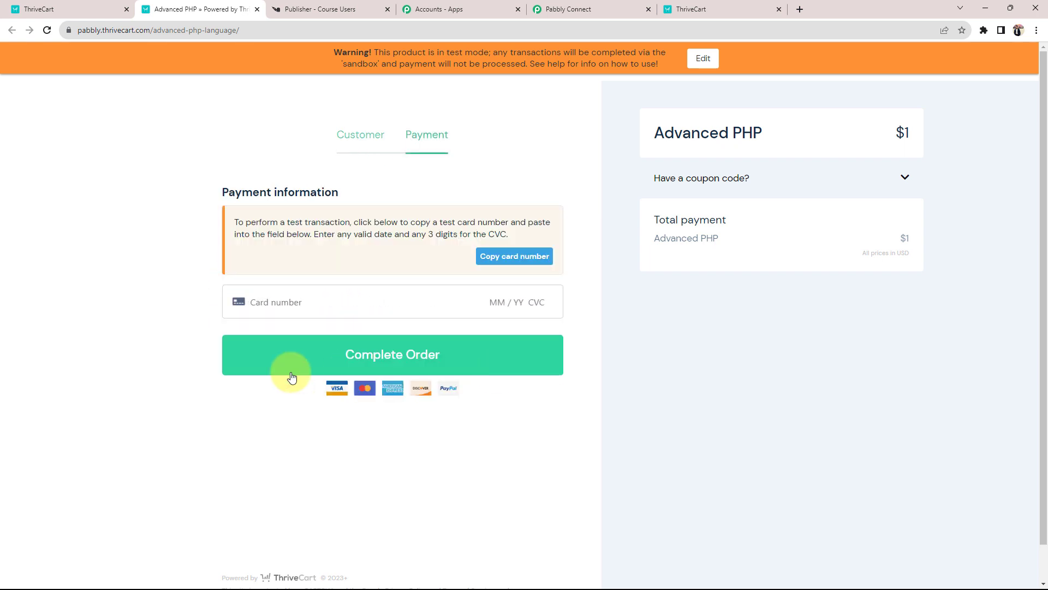
Step: Fill in the saved test card number and expiry date, enter the CVC, and complete the Advanced PHP order
{"action": "left_click", "coordinate": [274, 300]}
{"action": "left_click", "coordinate": [351, 334]}
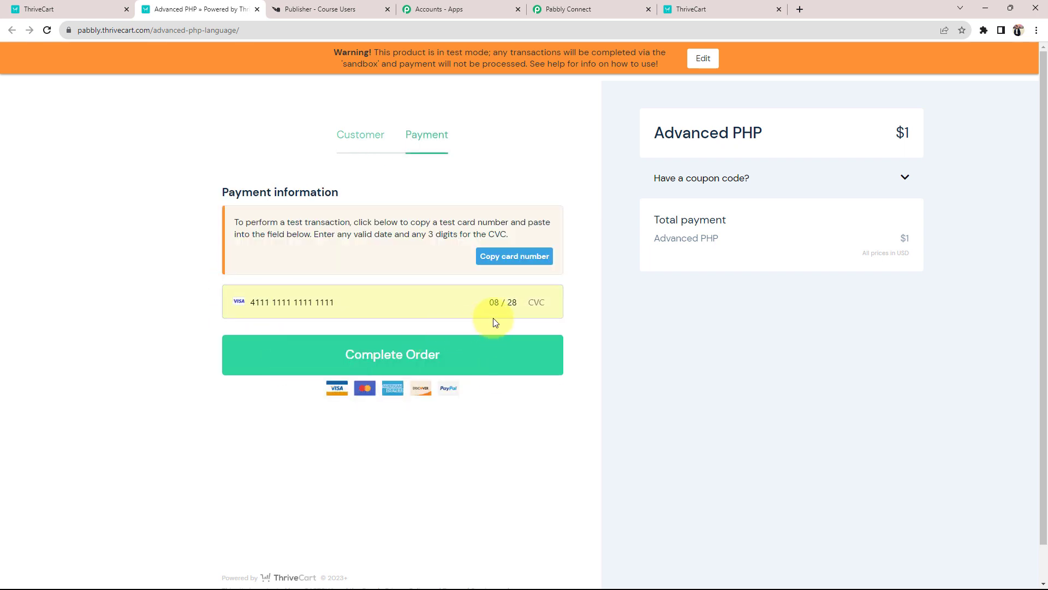
{"action": "left_click", "coordinate": [532, 302]}
{"action": "type", "text": "123"}
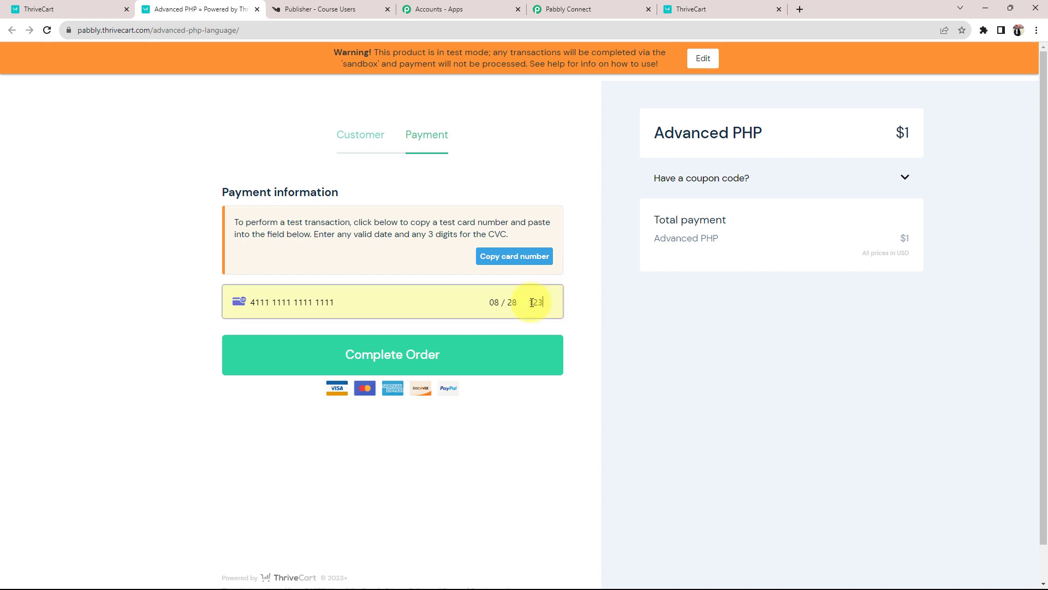
{"action": "left_click", "coordinate": [420, 368]}
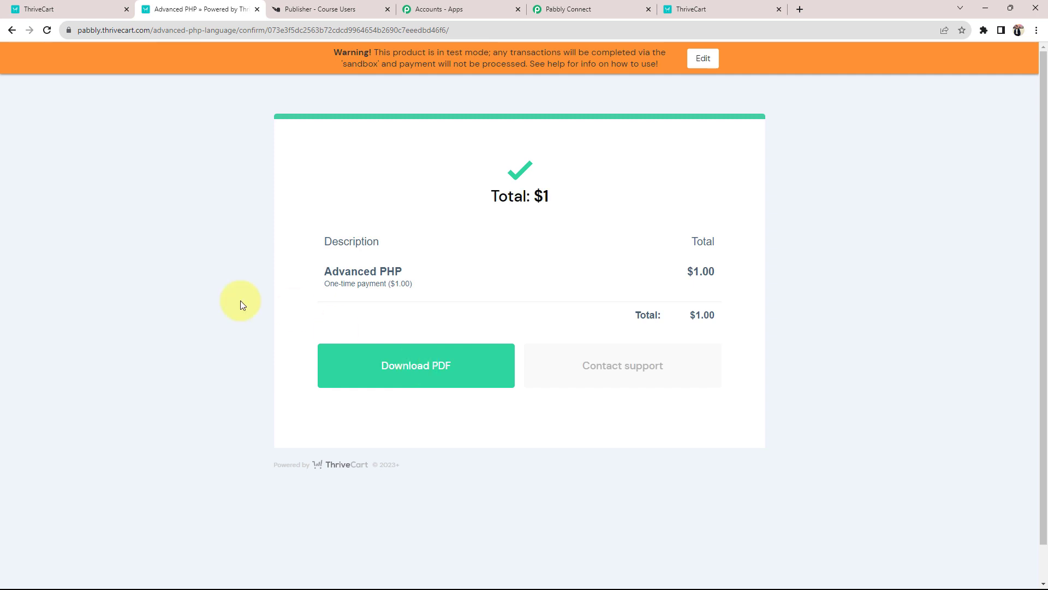
Step: Switch to Knorish and reload the course users page to check that the new purchaser is enrolled
{"action": "left_click", "coordinate": [333, 9]}
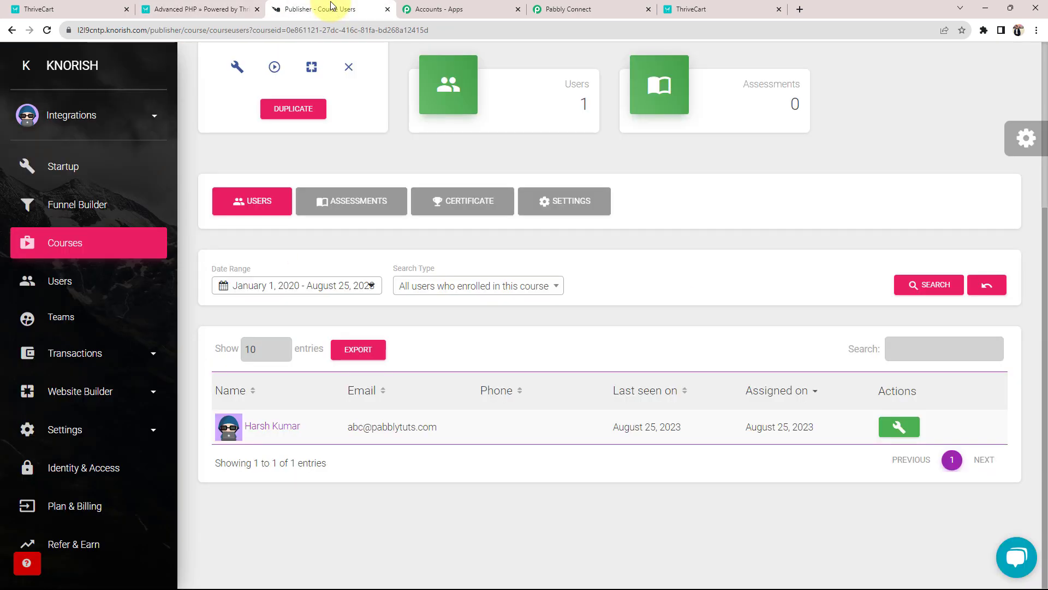
{"action": "left_click", "coordinate": [50, 32]}
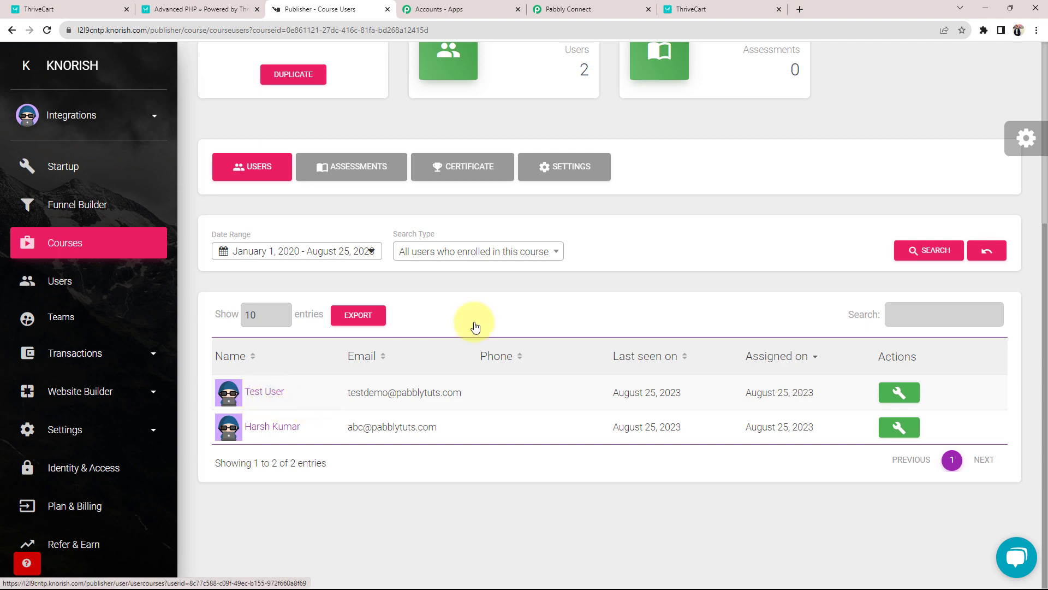
Step: Return to Pabbly Connect and collapse the expanded Knorish Add User to Course action
{"action": "left_click", "coordinate": [583, 9]}
{"action": "scroll", "coordinate": [273, 360], "scroll_direction": "up", "scroll_amount": 14}
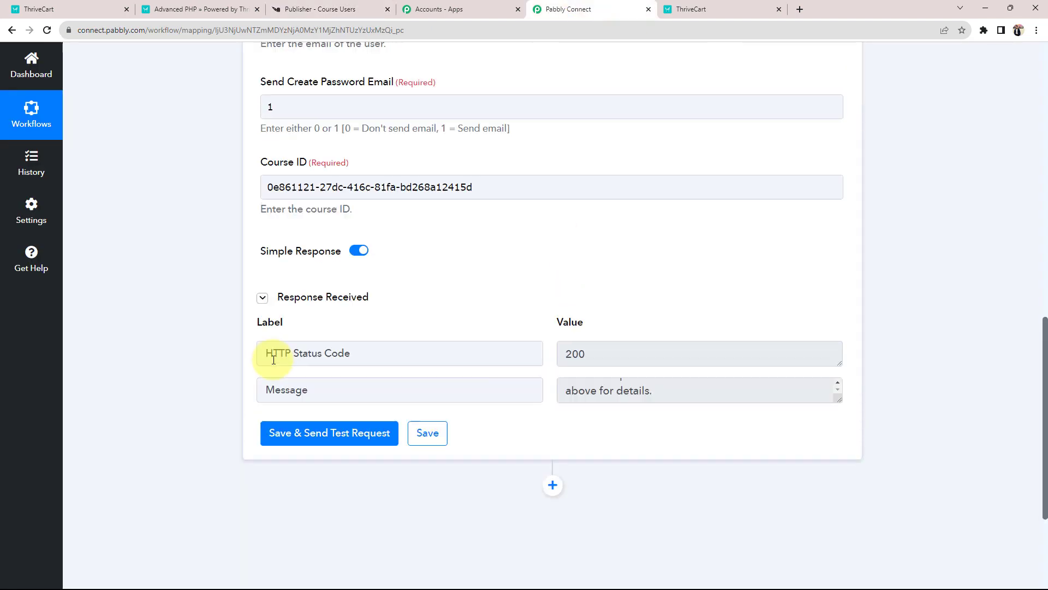
{"action": "left_click", "coordinate": [465, 375]}
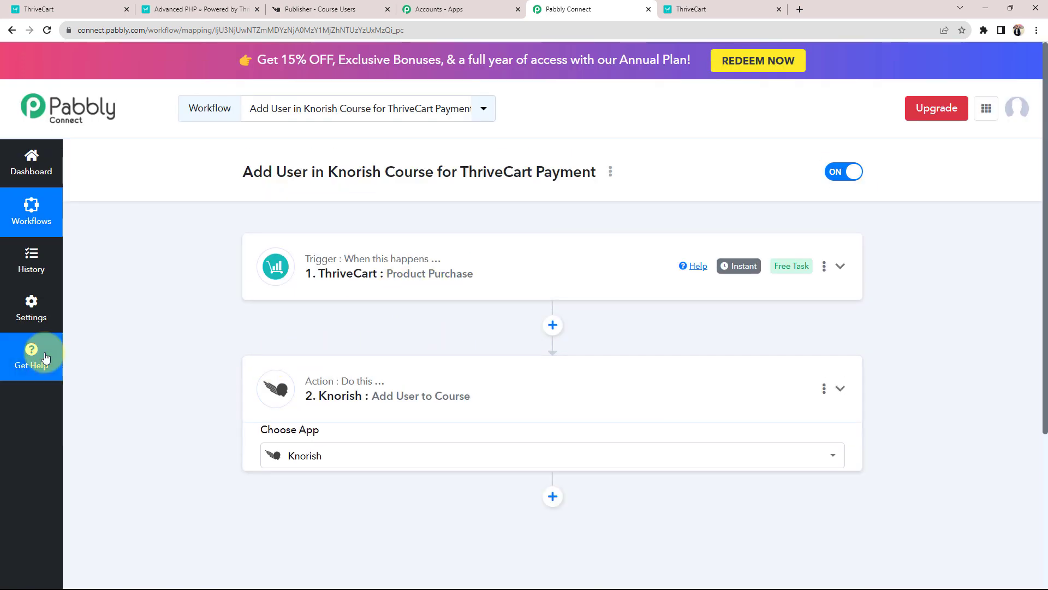